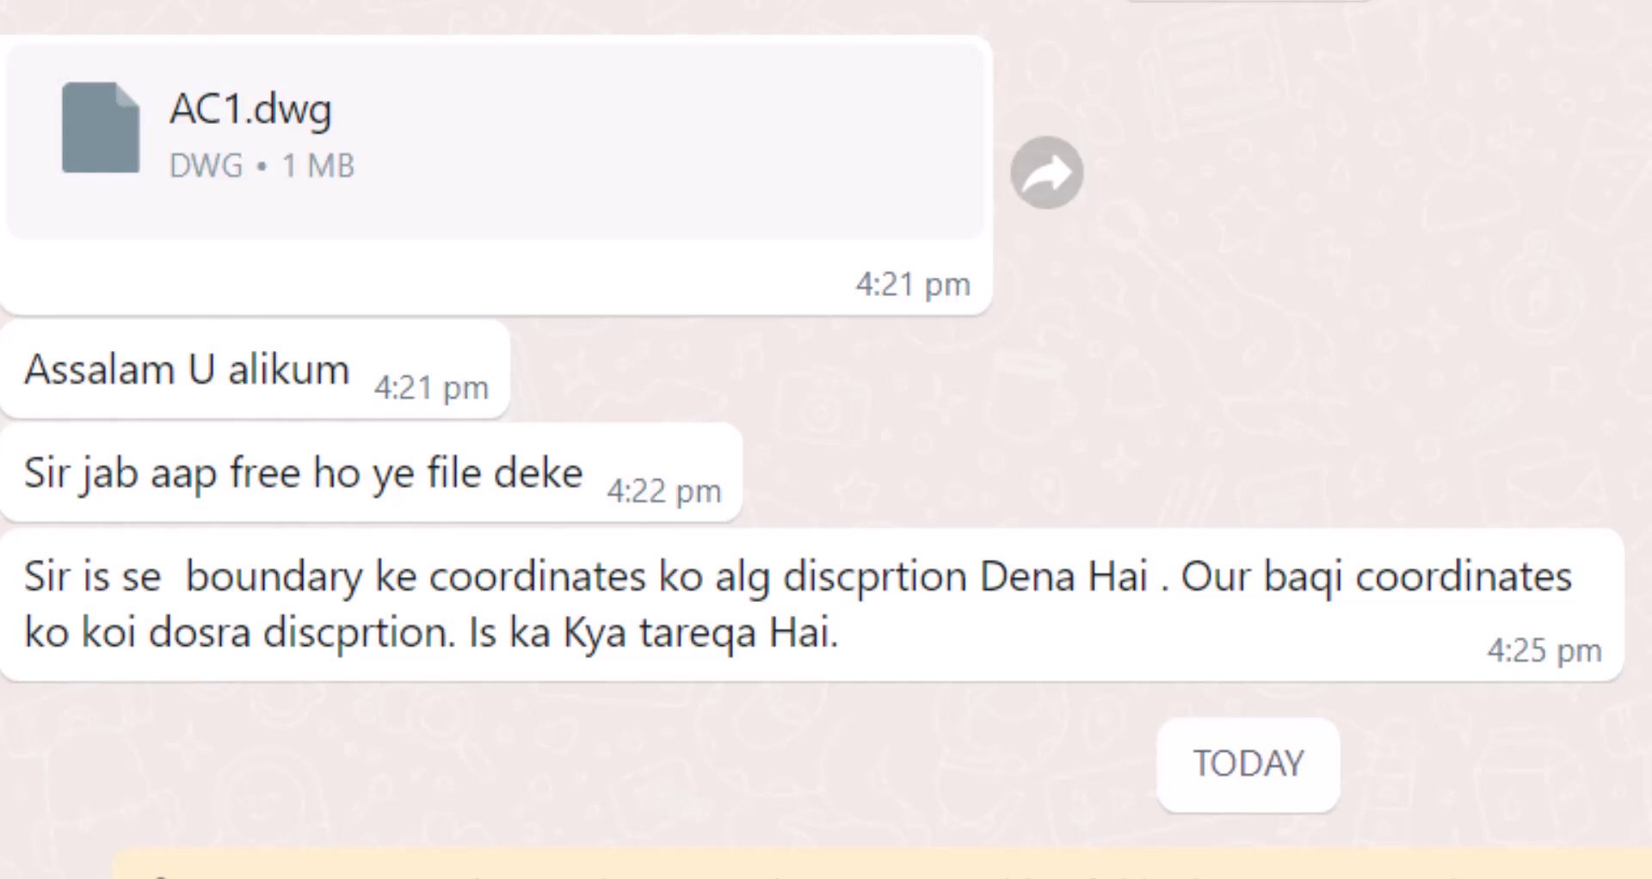
- Circle the WhatsApp message asking for a separate description for AC1.dwg boundary coordinates
{"action": "mouse_move", "coordinate": [757, 376]}
{"action": "left_mouse_down"}
{"action": "mouse_move", "coordinate": [74, 683]}
{"action": "mouse_move", "coordinate": [1532, 482]}
{"action": "mouse_move", "coordinate": [387, 392]}
{"action": "left_mouse_up"}
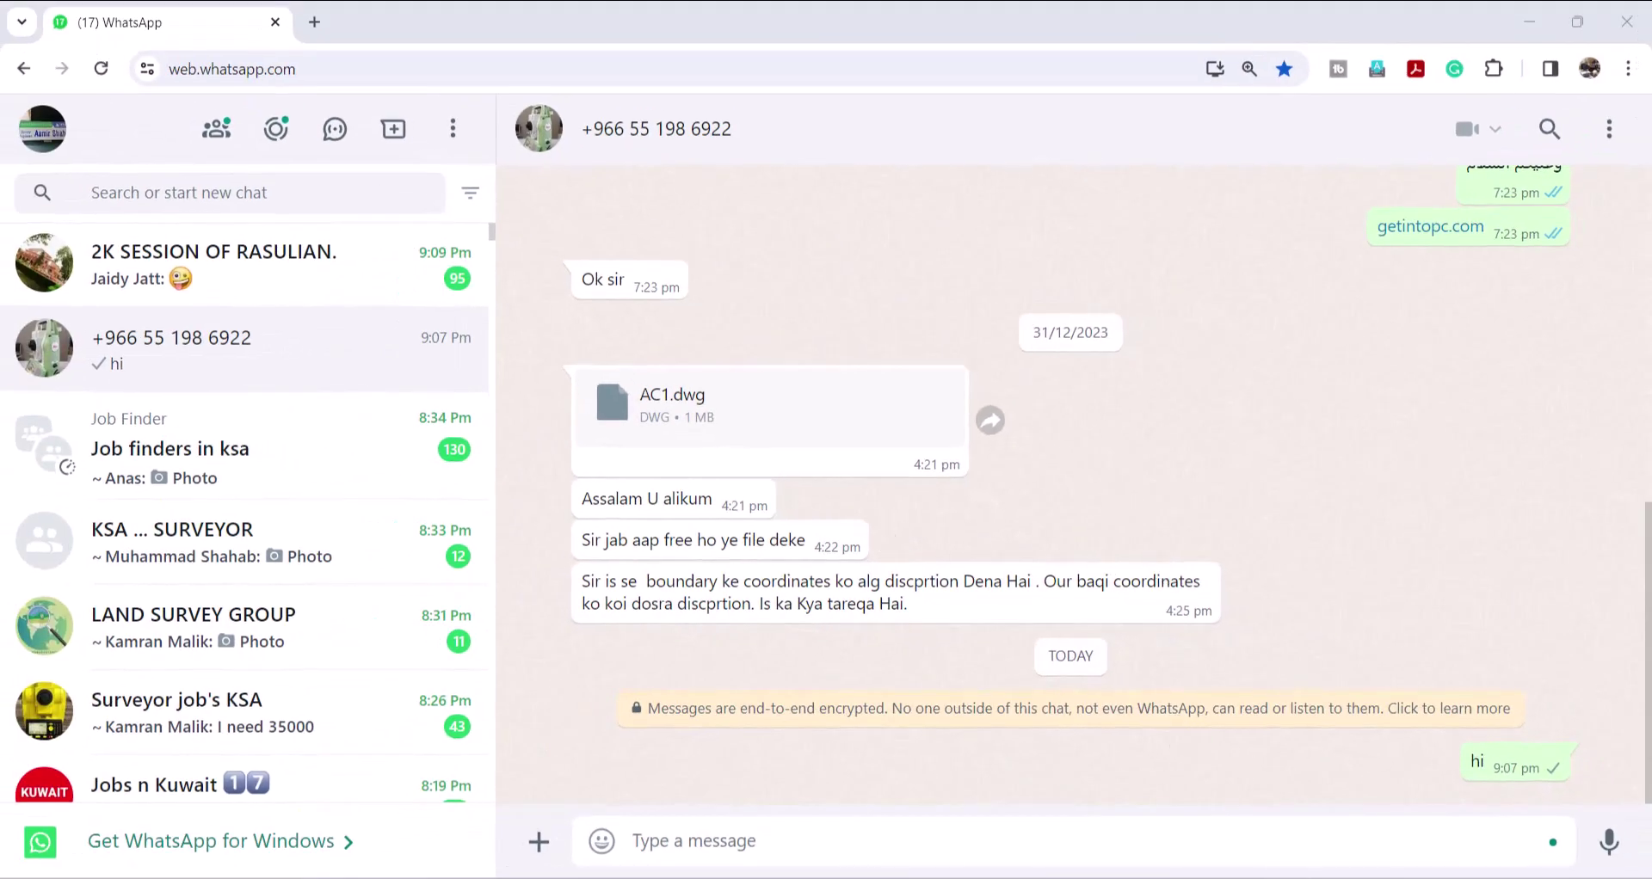
- Bring AC1.dwg forward and change its annotation scale from 1:1000 to 1:250
{"action": "left_click", "coordinate": [1106, 861]}
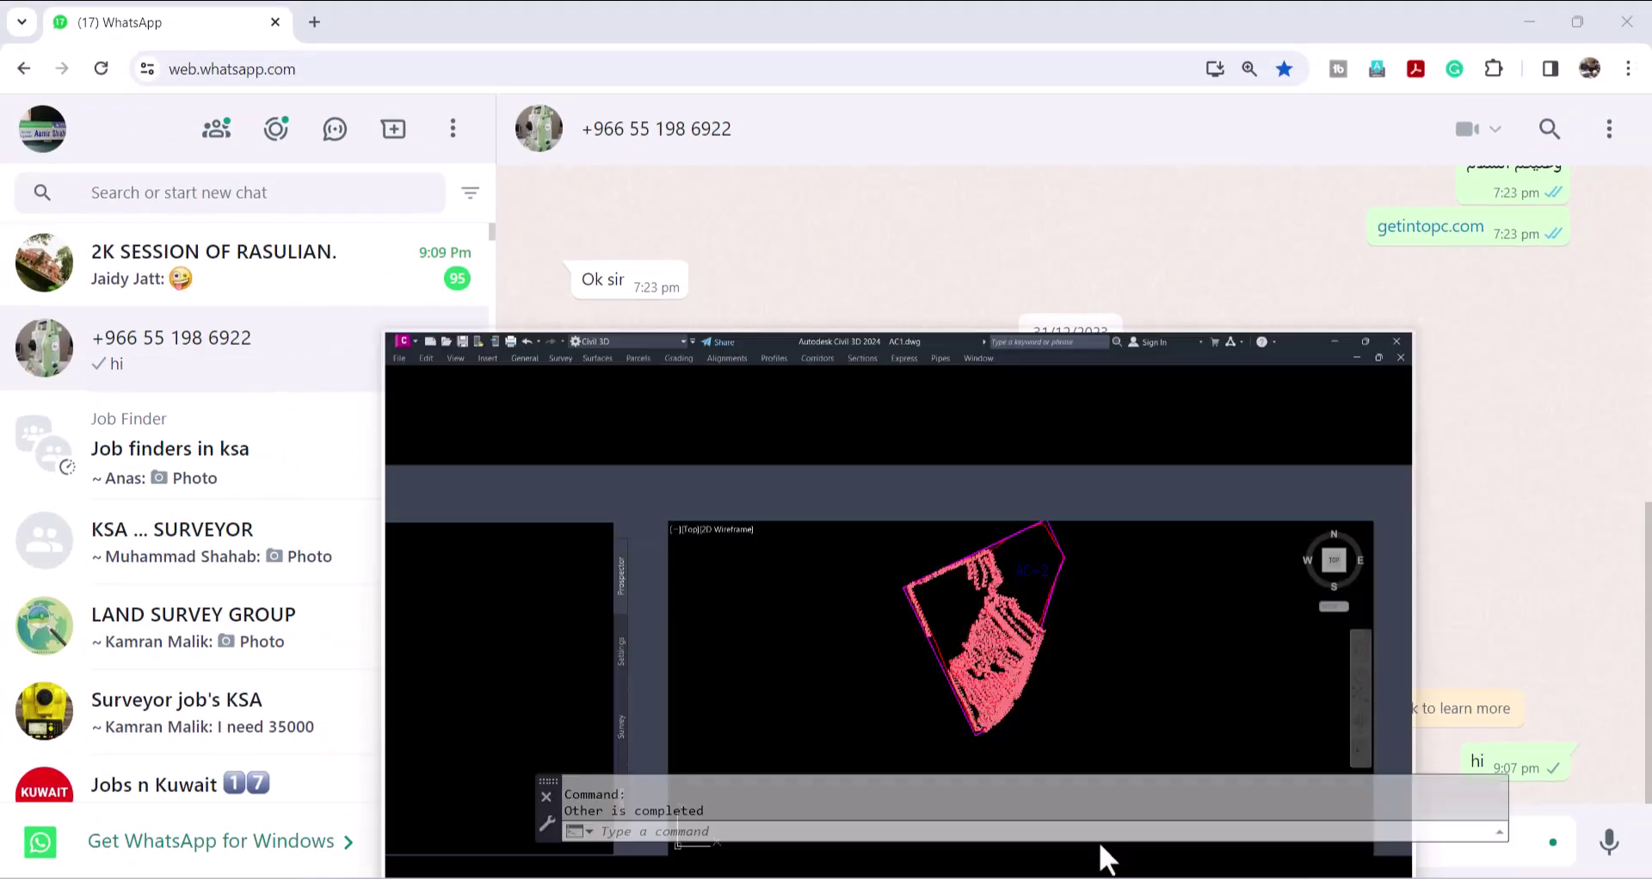
{"action": "scroll", "coordinate": [955, 519], "scroll_direction": "up", "scroll_amount": 2}
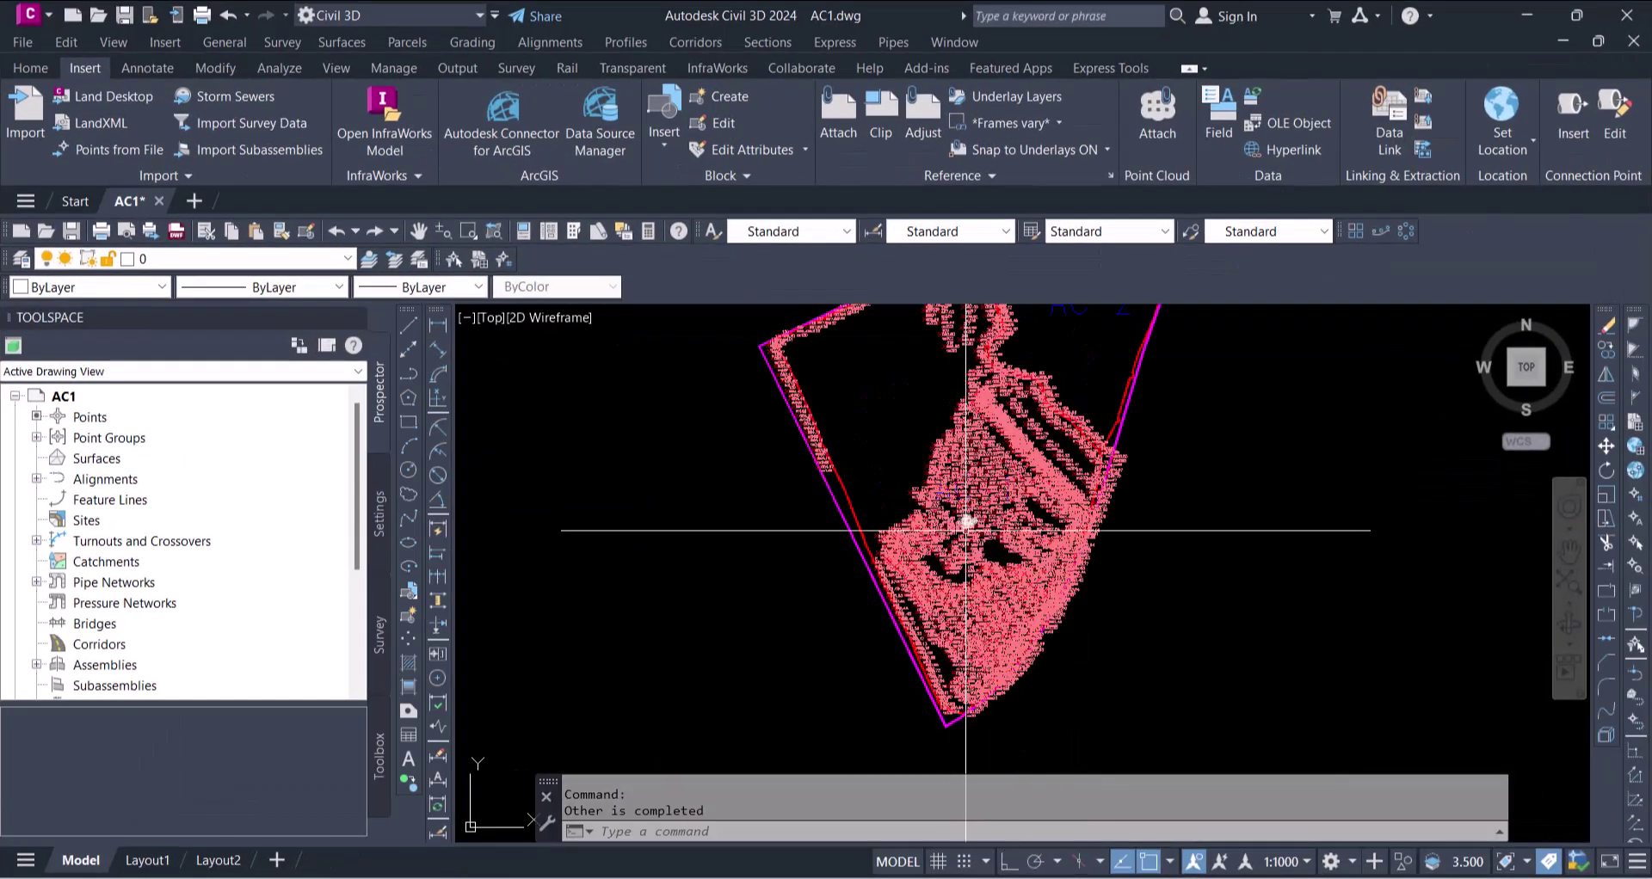
{"action": "left_click", "coordinate": [1307, 861]}
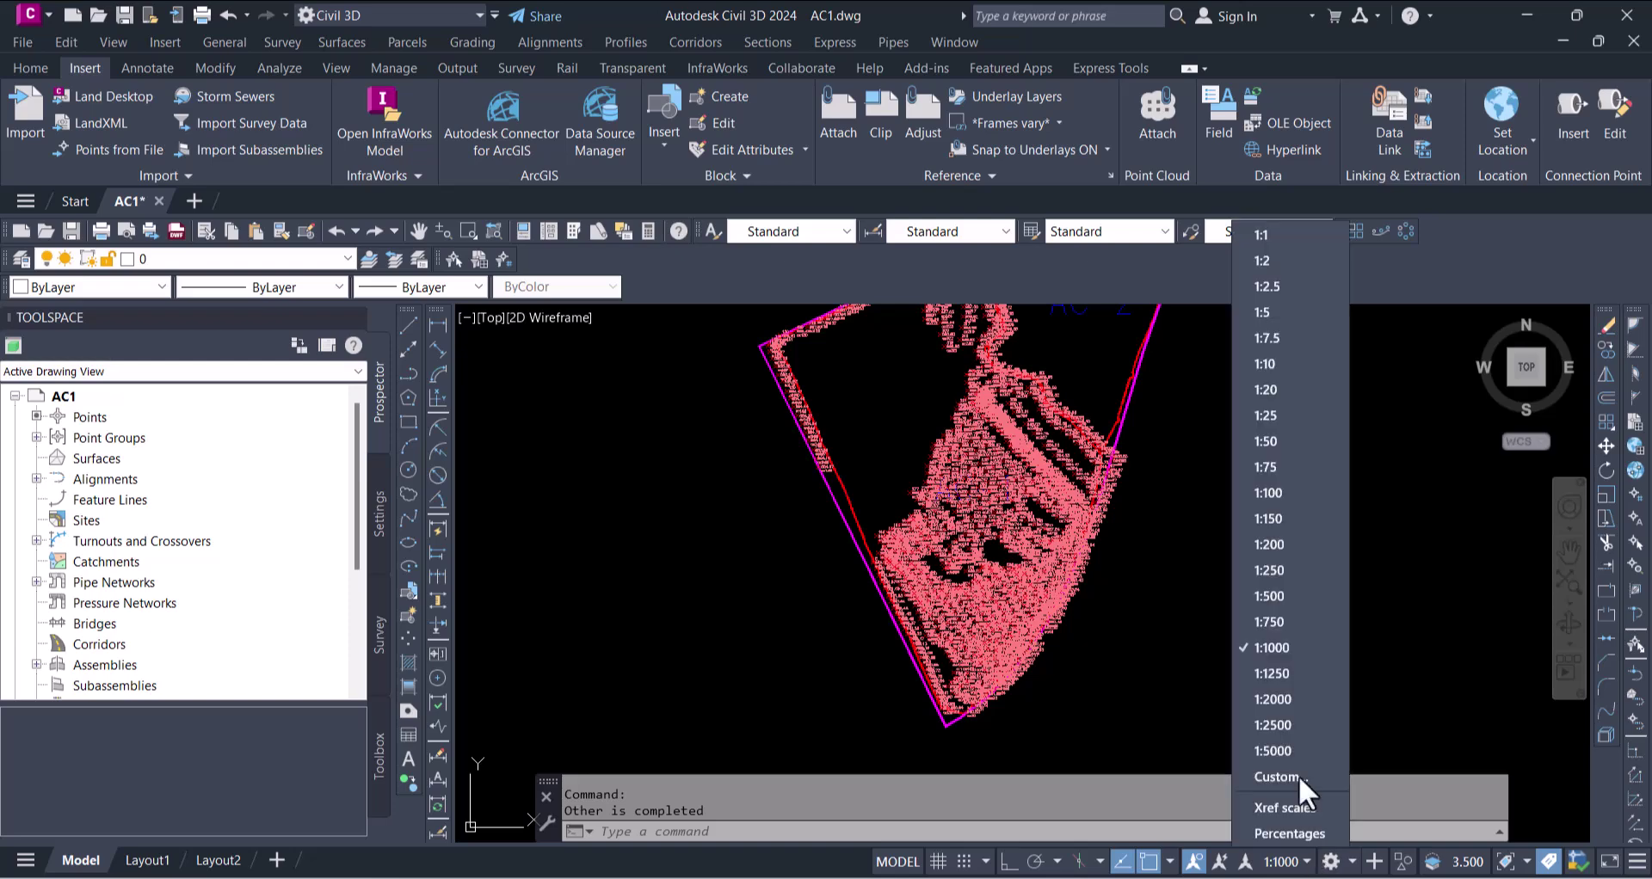
{"action": "left_click", "coordinate": [1296, 578]}
- Zoom around the drawing to check the survey point labels at 1:250
{"action": "scroll", "coordinate": [865, 545], "scroll_direction": "up", "scroll_amount": 2}
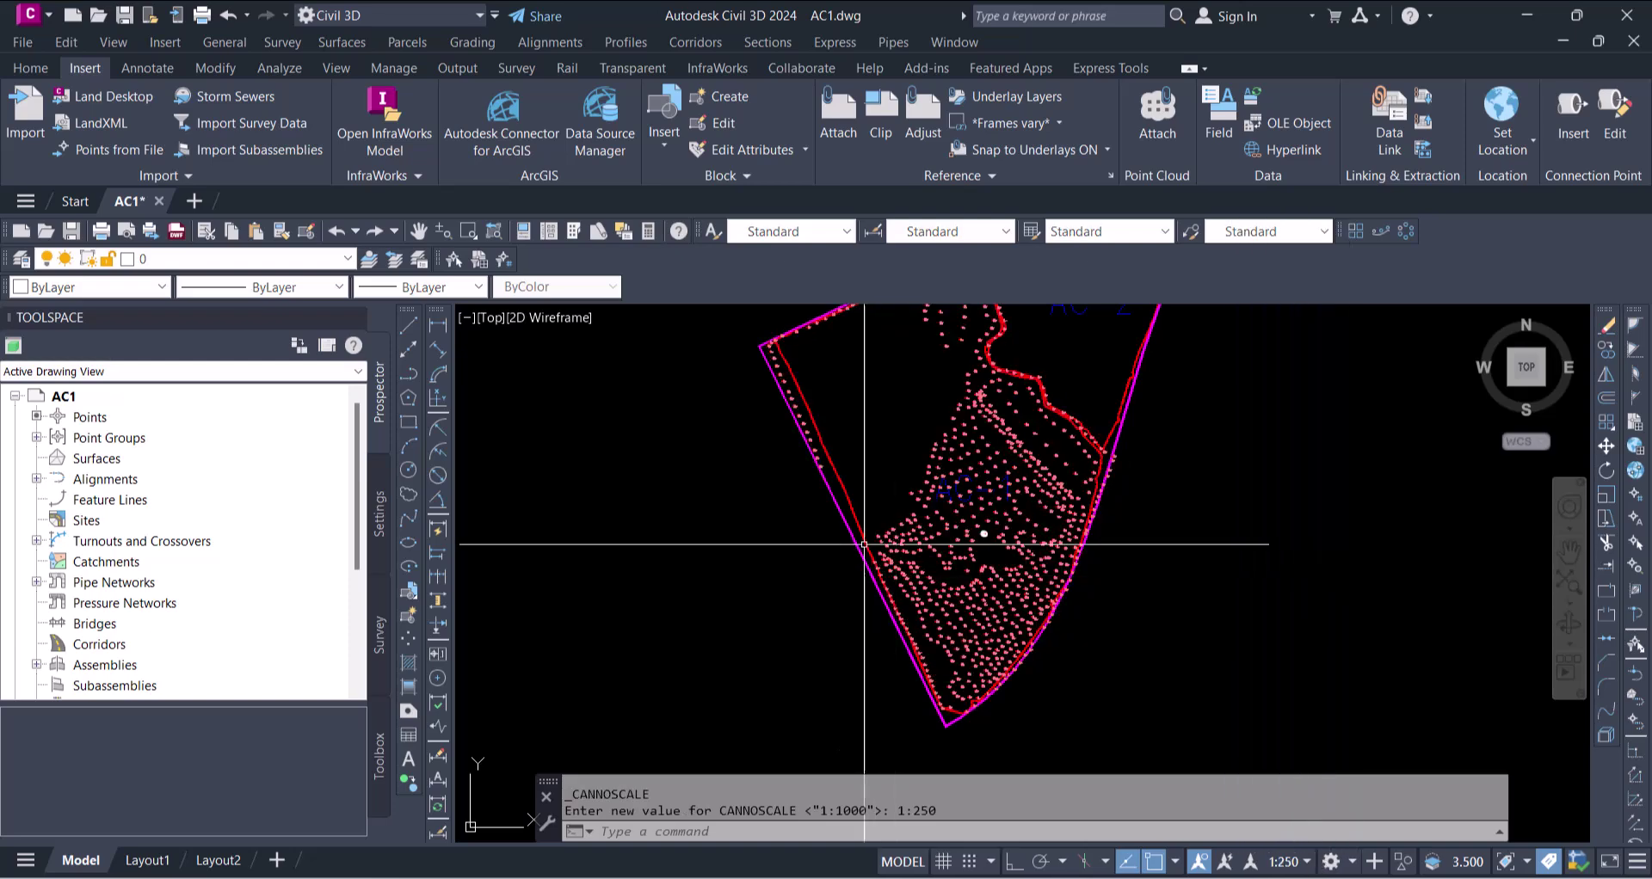
{"action": "scroll", "coordinate": [865, 545], "scroll_direction": "up", "scroll_amount": 1}
{"action": "scroll", "coordinate": [864, 545], "scroll_direction": "down", "scroll_amount": 3}
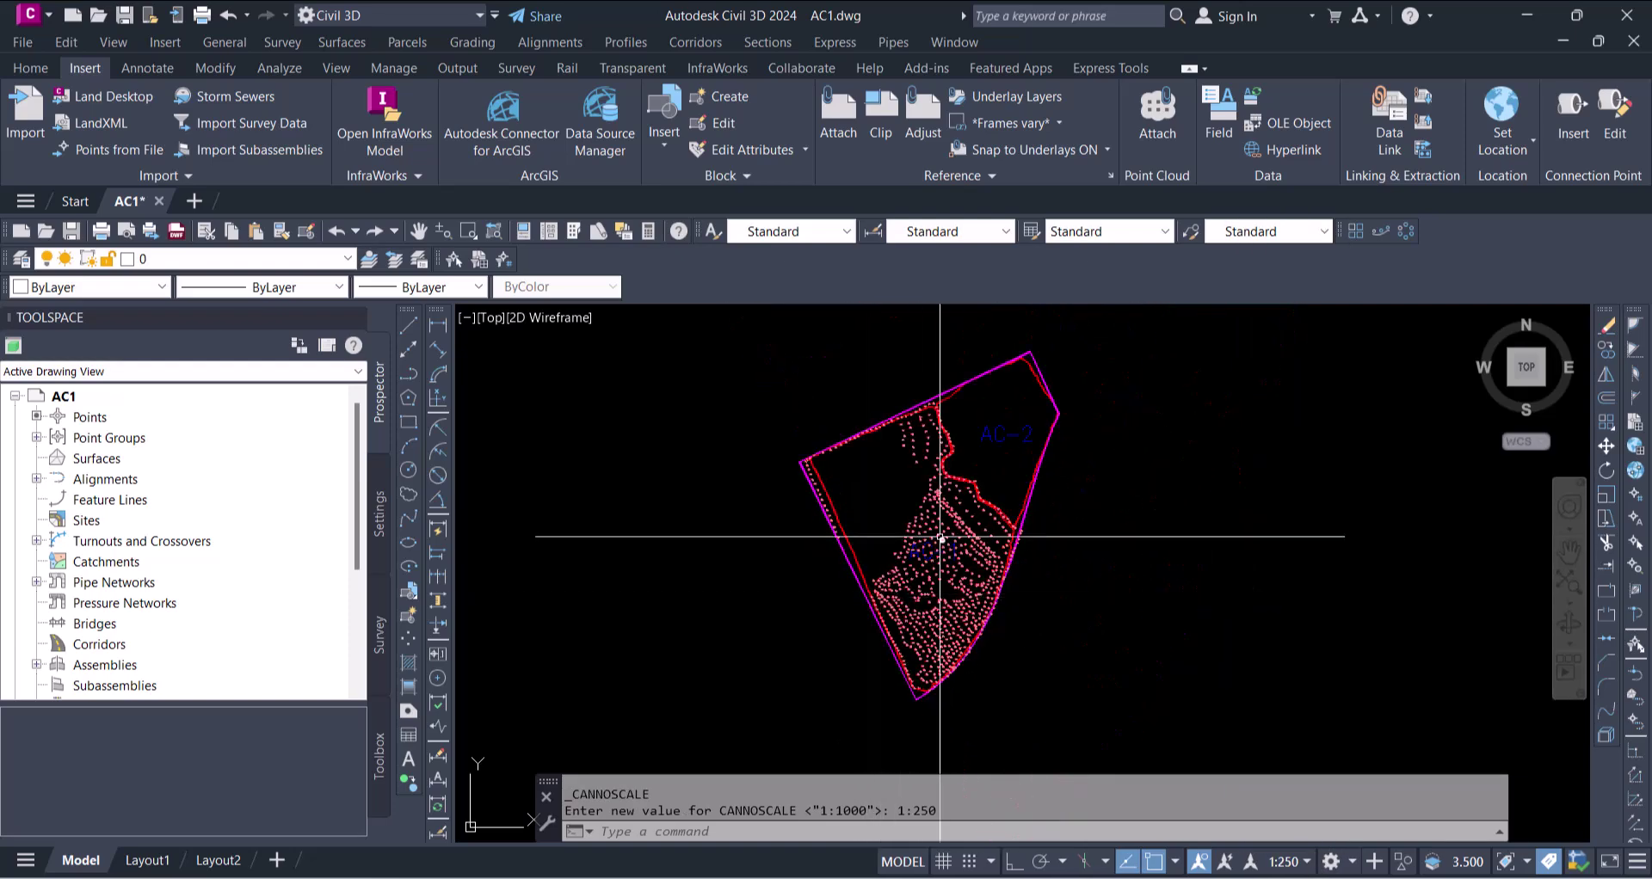
{"action": "scroll", "coordinate": [968, 475], "scroll_direction": "up", "scroll_amount": 1}
{"action": "scroll", "coordinate": [968, 475], "scroll_direction": "up", "scroll_amount": 2}
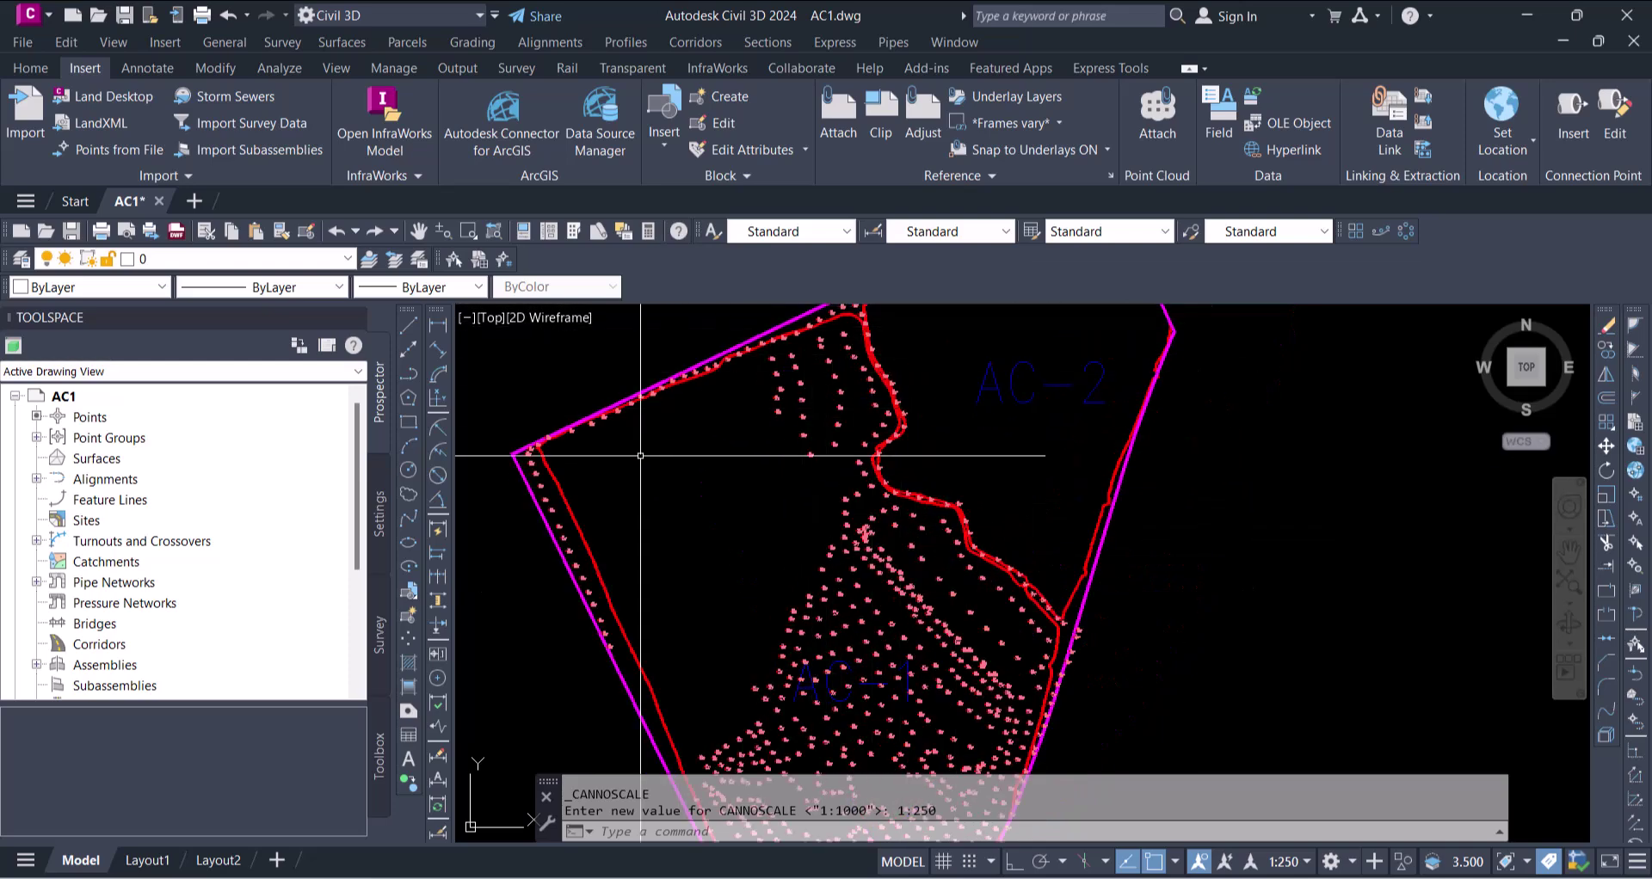
{"action": "scroll", "coordinate": [460, 555], "scroll_direction": "up", "scroll_amount": 3}
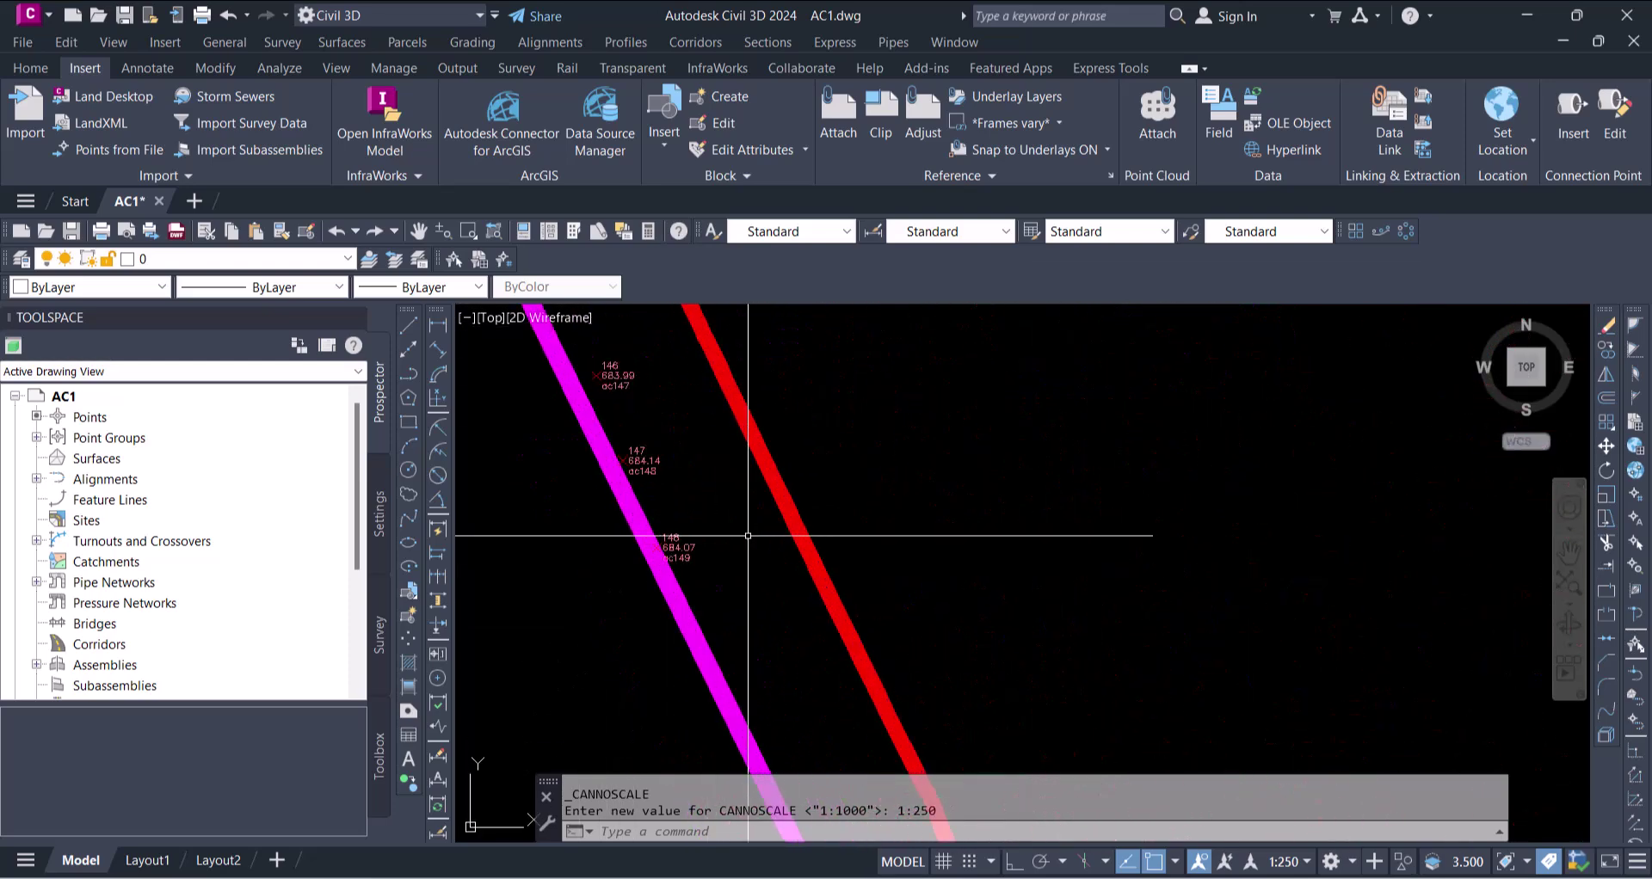
{"action": "scroll", "coordinate": [456, 568], "scroll_direction": "up", "scroll_amount": 1}
{"action": "scroll", "coordinate": [684, 473], "scroll_direction": "down", "scroll_amount": 3}
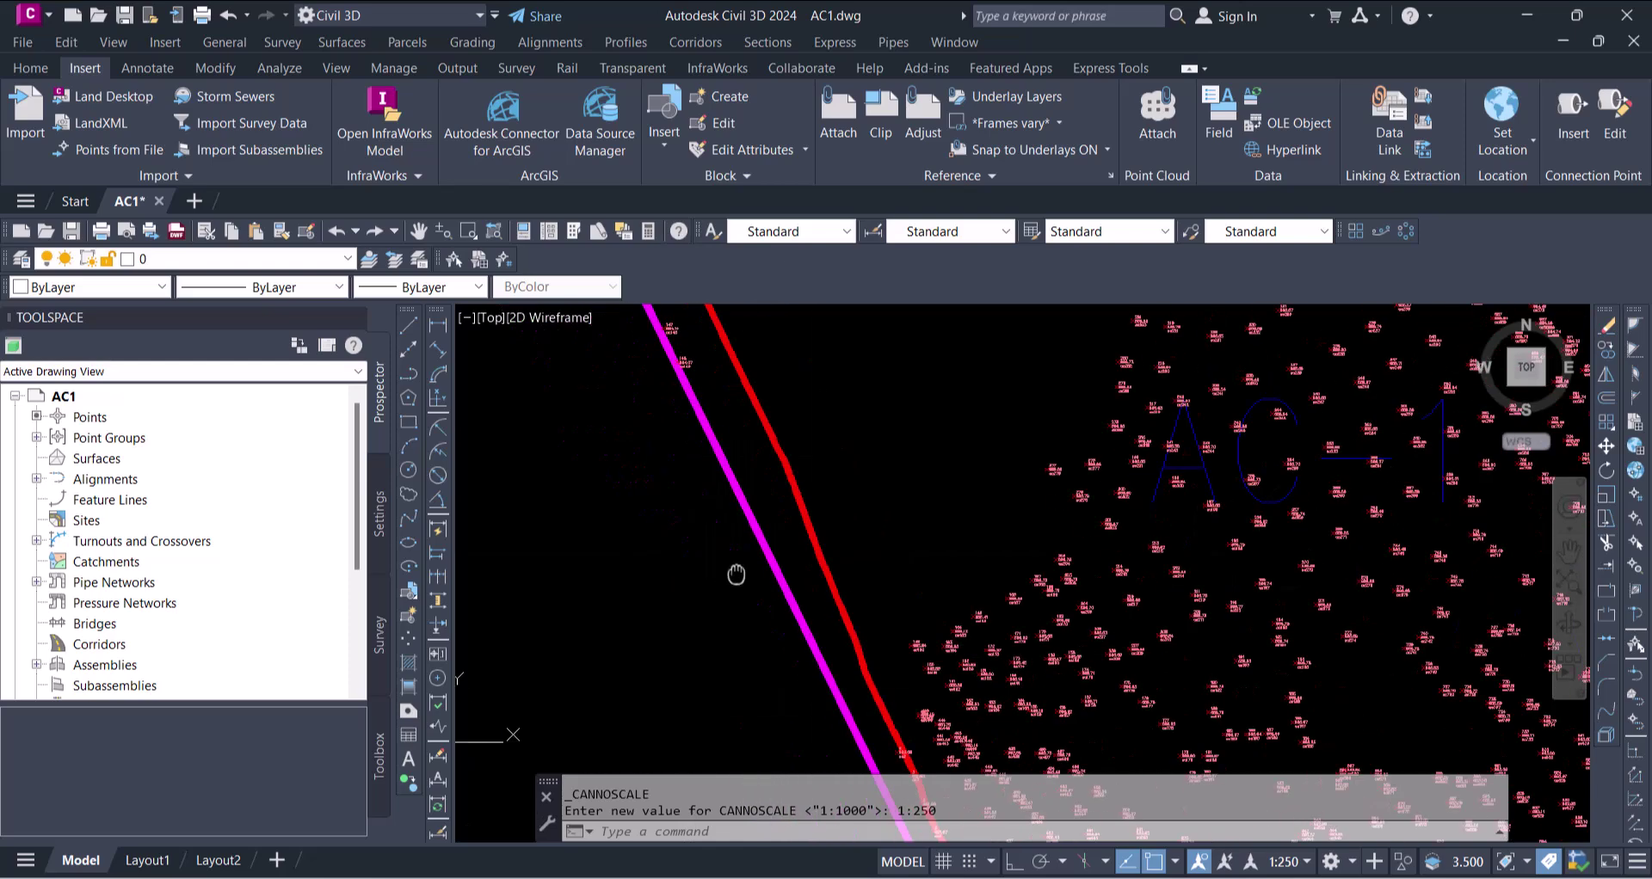
{"action": "scroll", "coordinate": [861, 516], "scroll_direction": "up", "scroll_amount": 2}
{"action": "scroll", "coordinate": [935, 585], "scroll_direction": "up", "scroll_amount": 5}
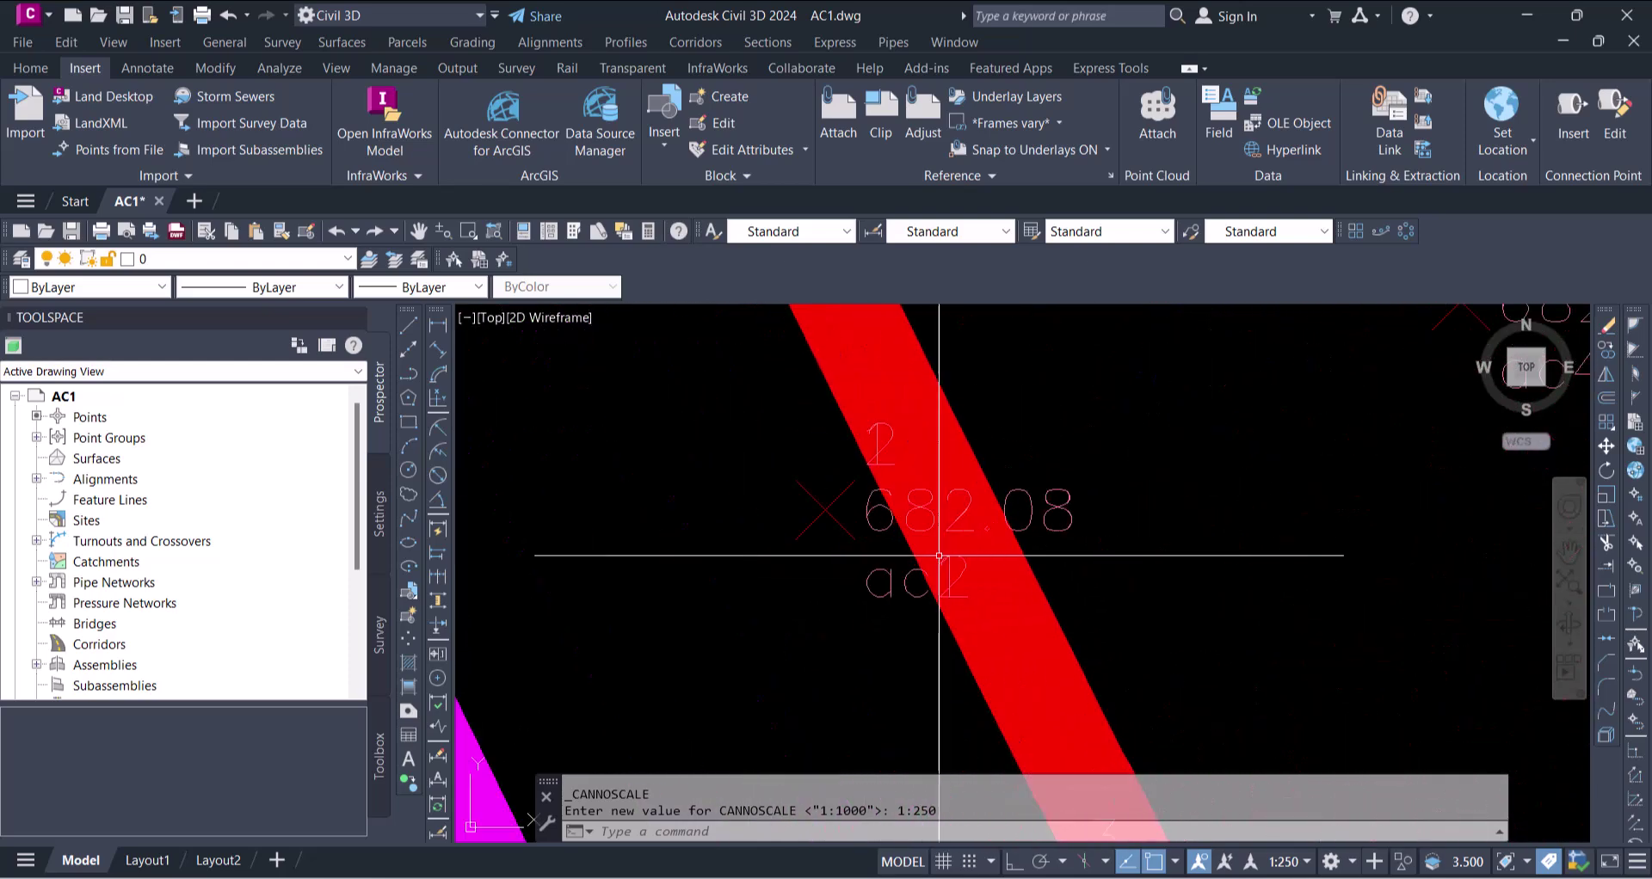
{"action": "scroll", "coordinate": [955, 621], "scroll_direction": "down", "scroll_amount": 2}
{"action": "scroll", "coordinate": [950, 618], "scroll_direction": "down", "scroll_amount": 2}
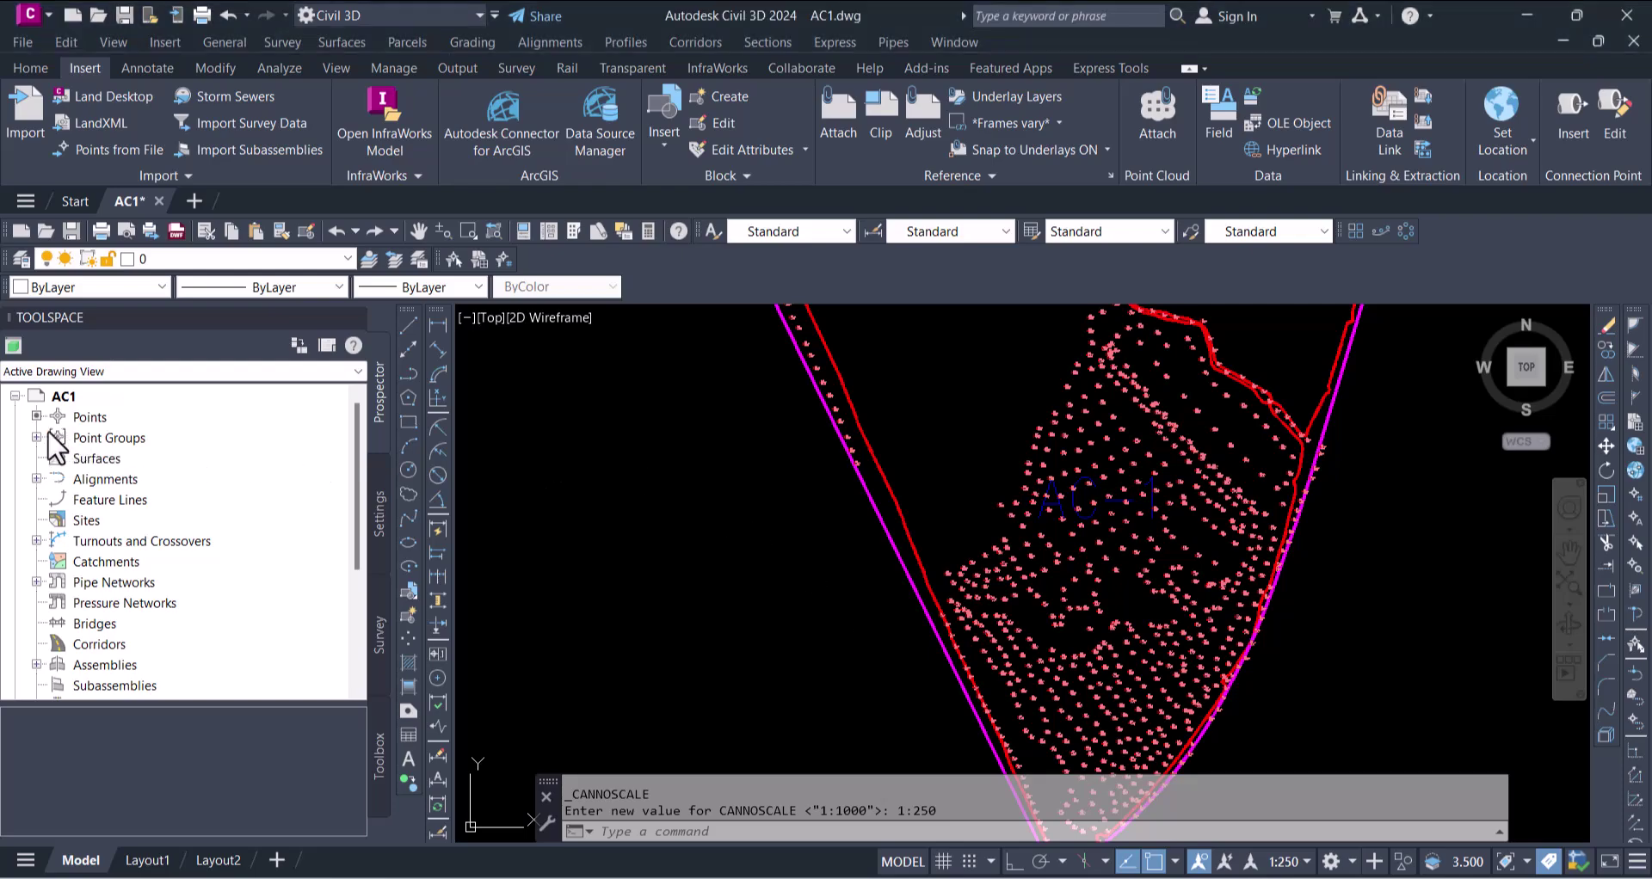
- Start a new point group in Prospector and name it Boundry
{"action": "left_click", "coordinate": [36, 437]}
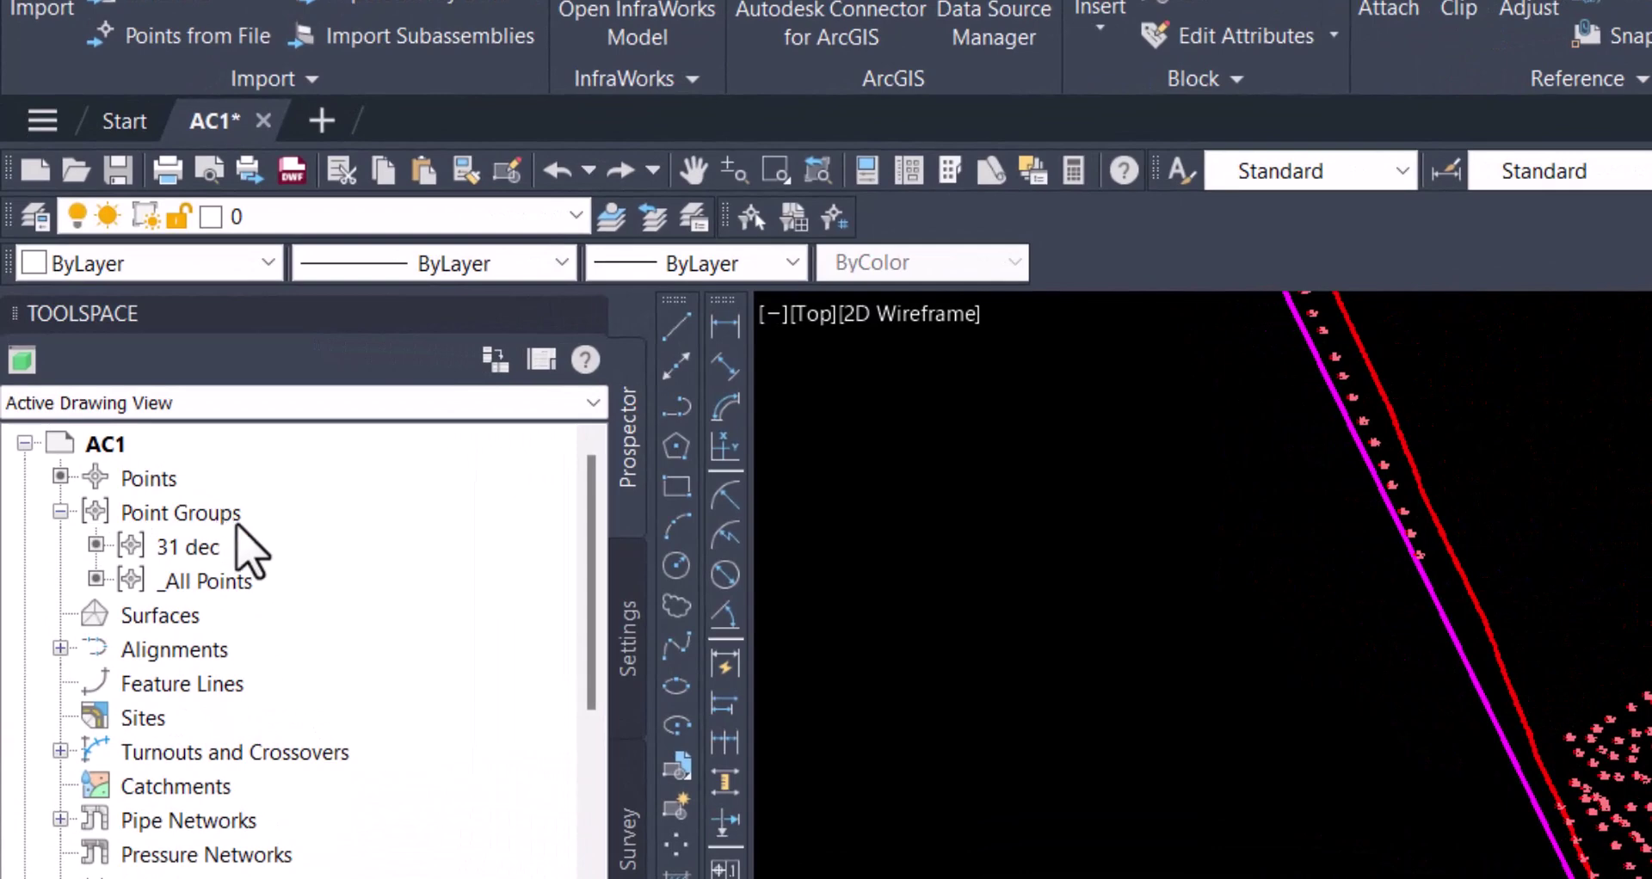
{"action": "right_click", "coordinate": [224, 527]}
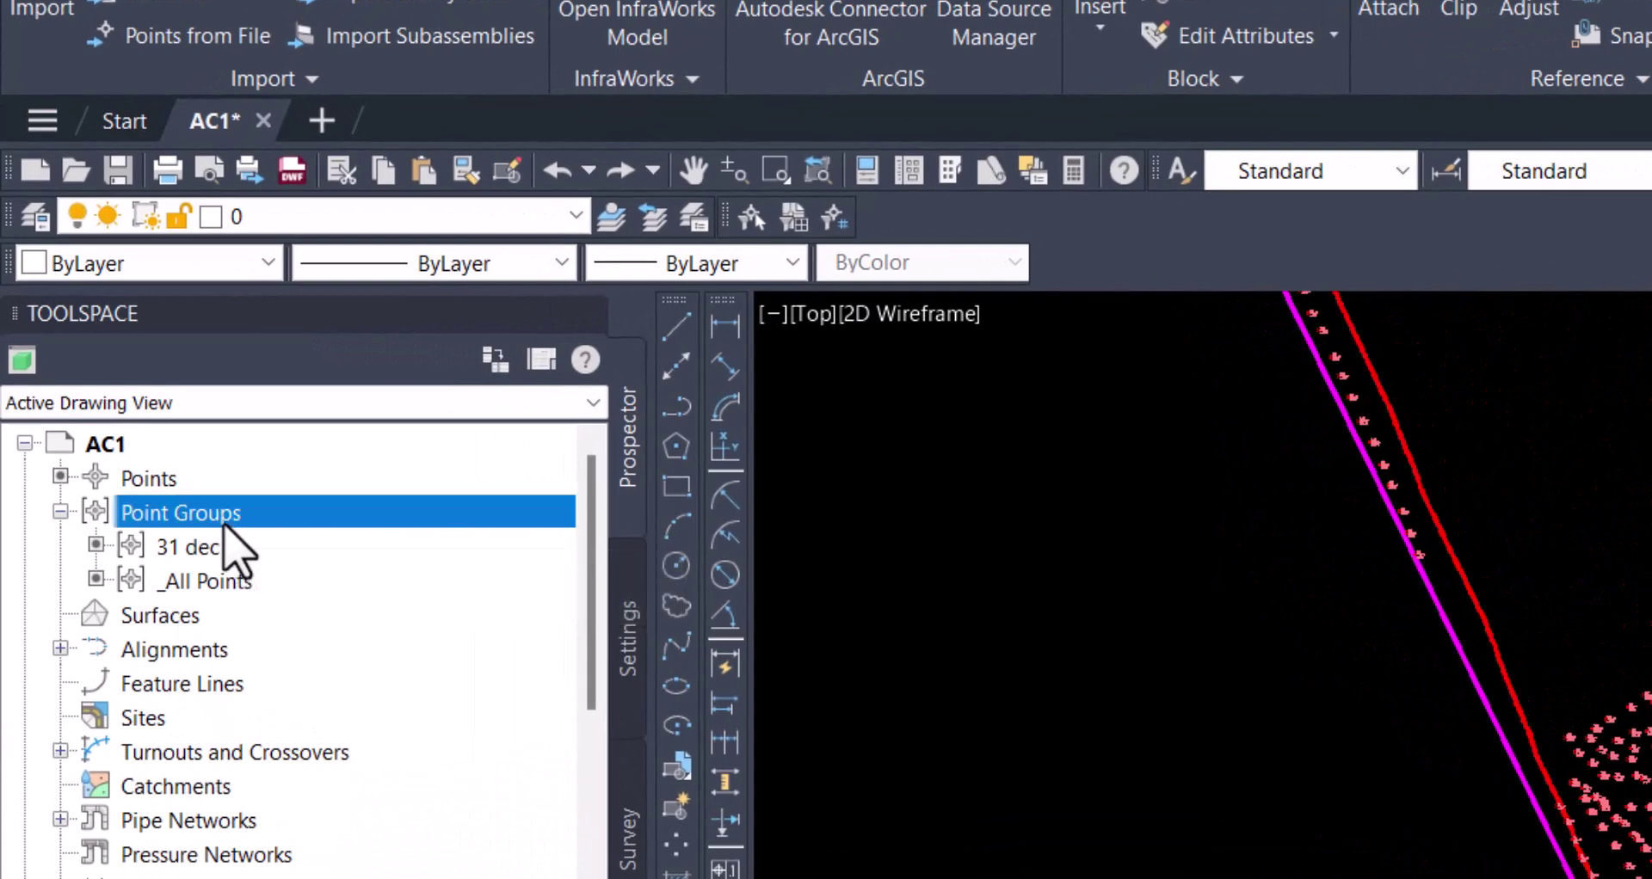
{"action": "left_click", "coordinate": [344, 586]}
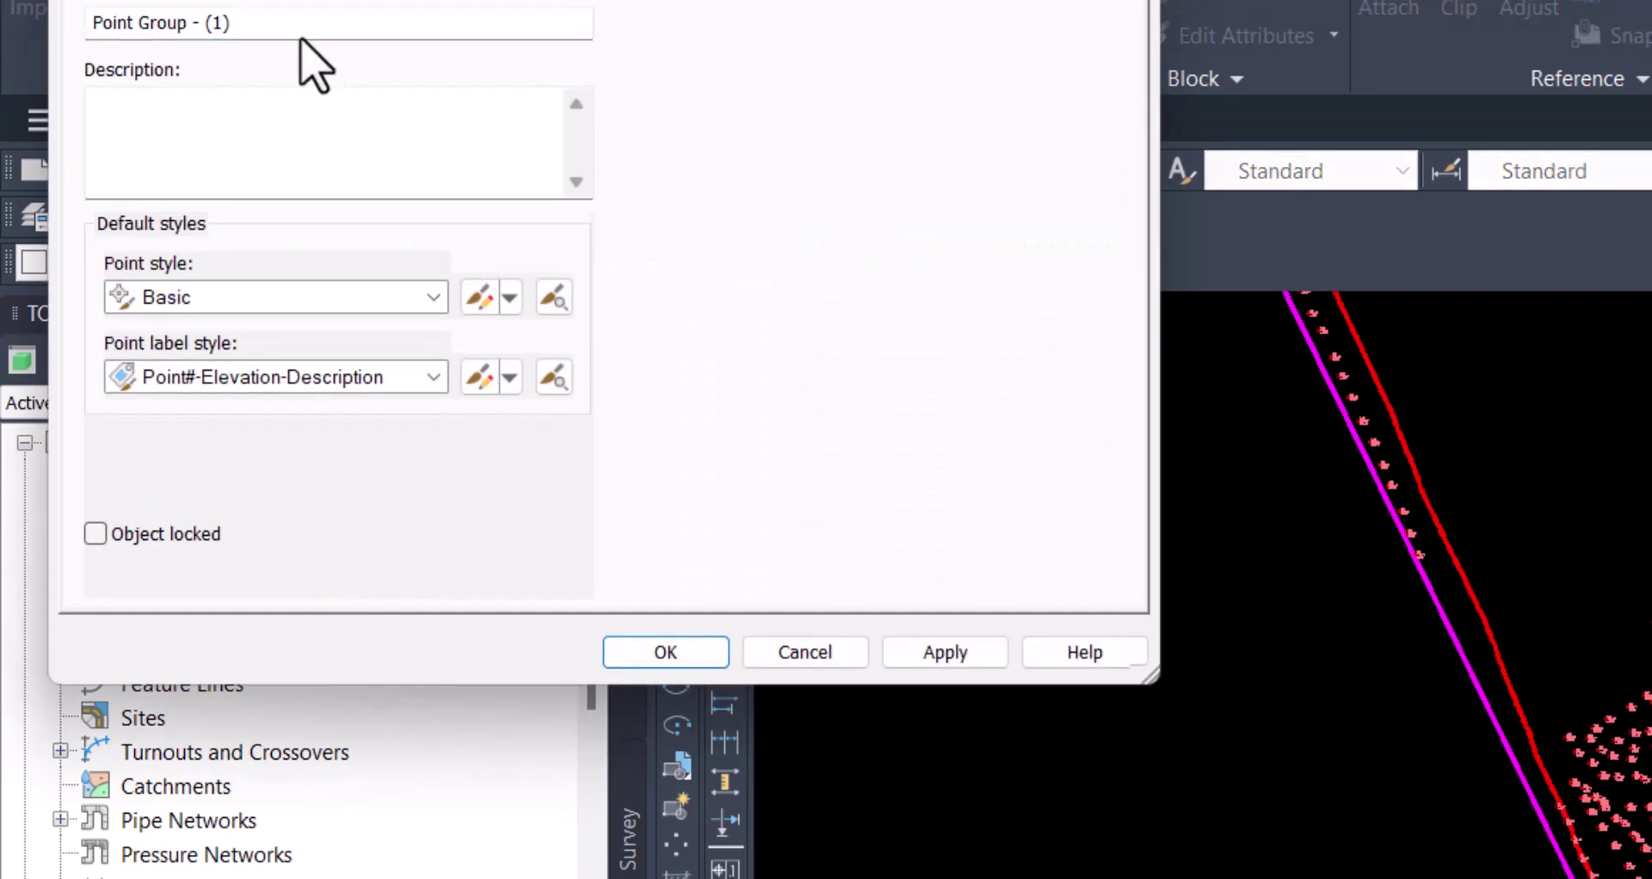
{"action": "left_click_drag", "start_coordinate": [306, 53], "coordinate": [90, 196]}
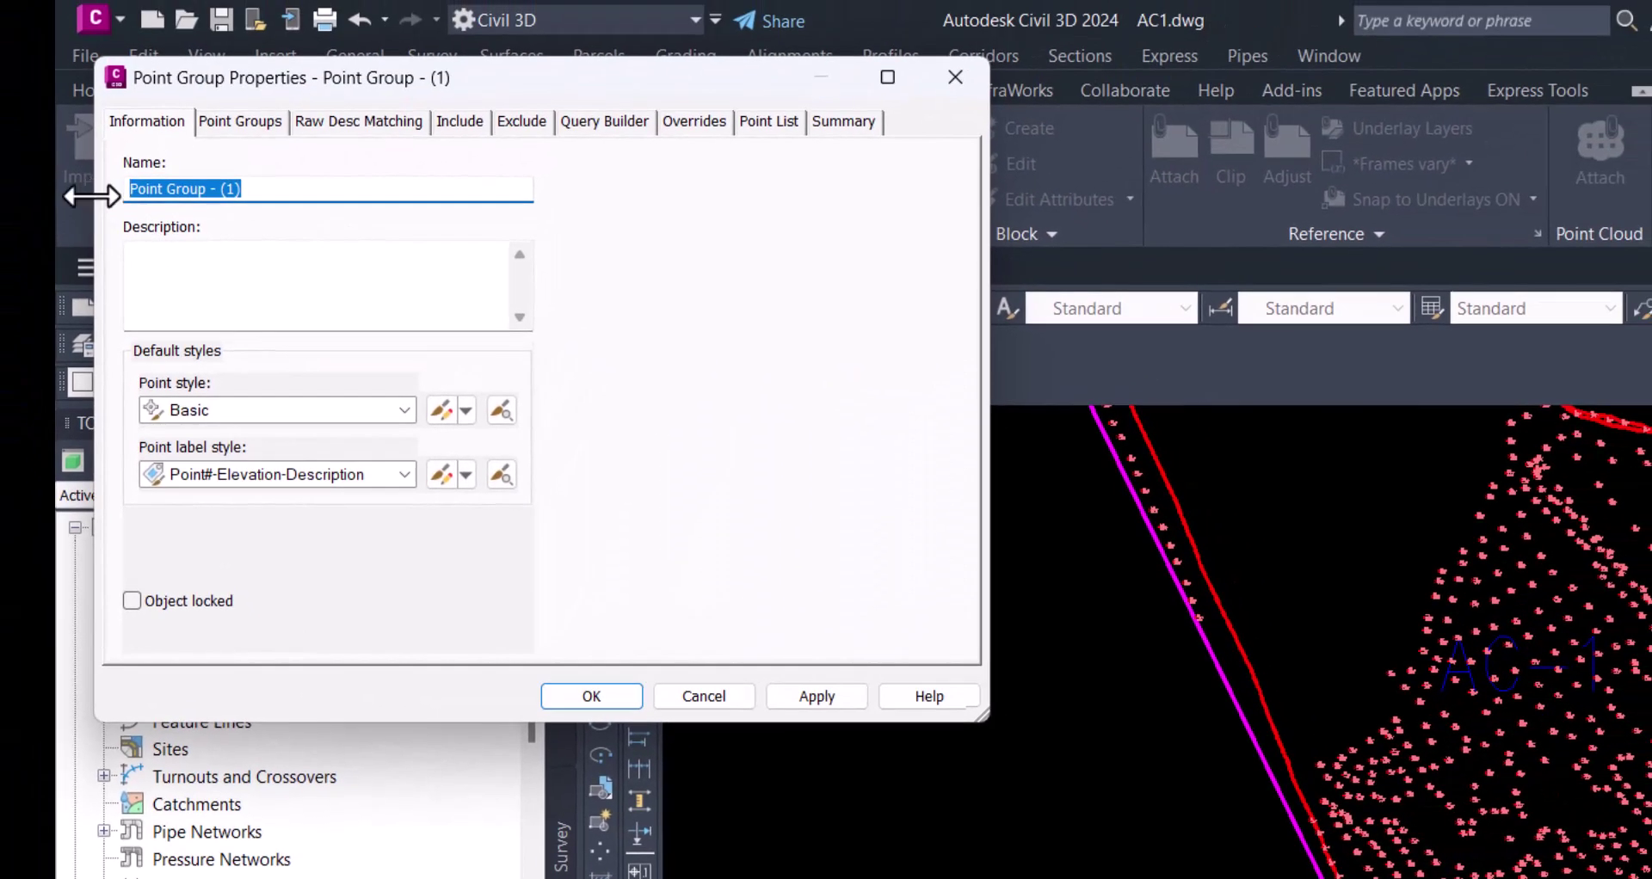
{"action": "type", "text": "Boub"}
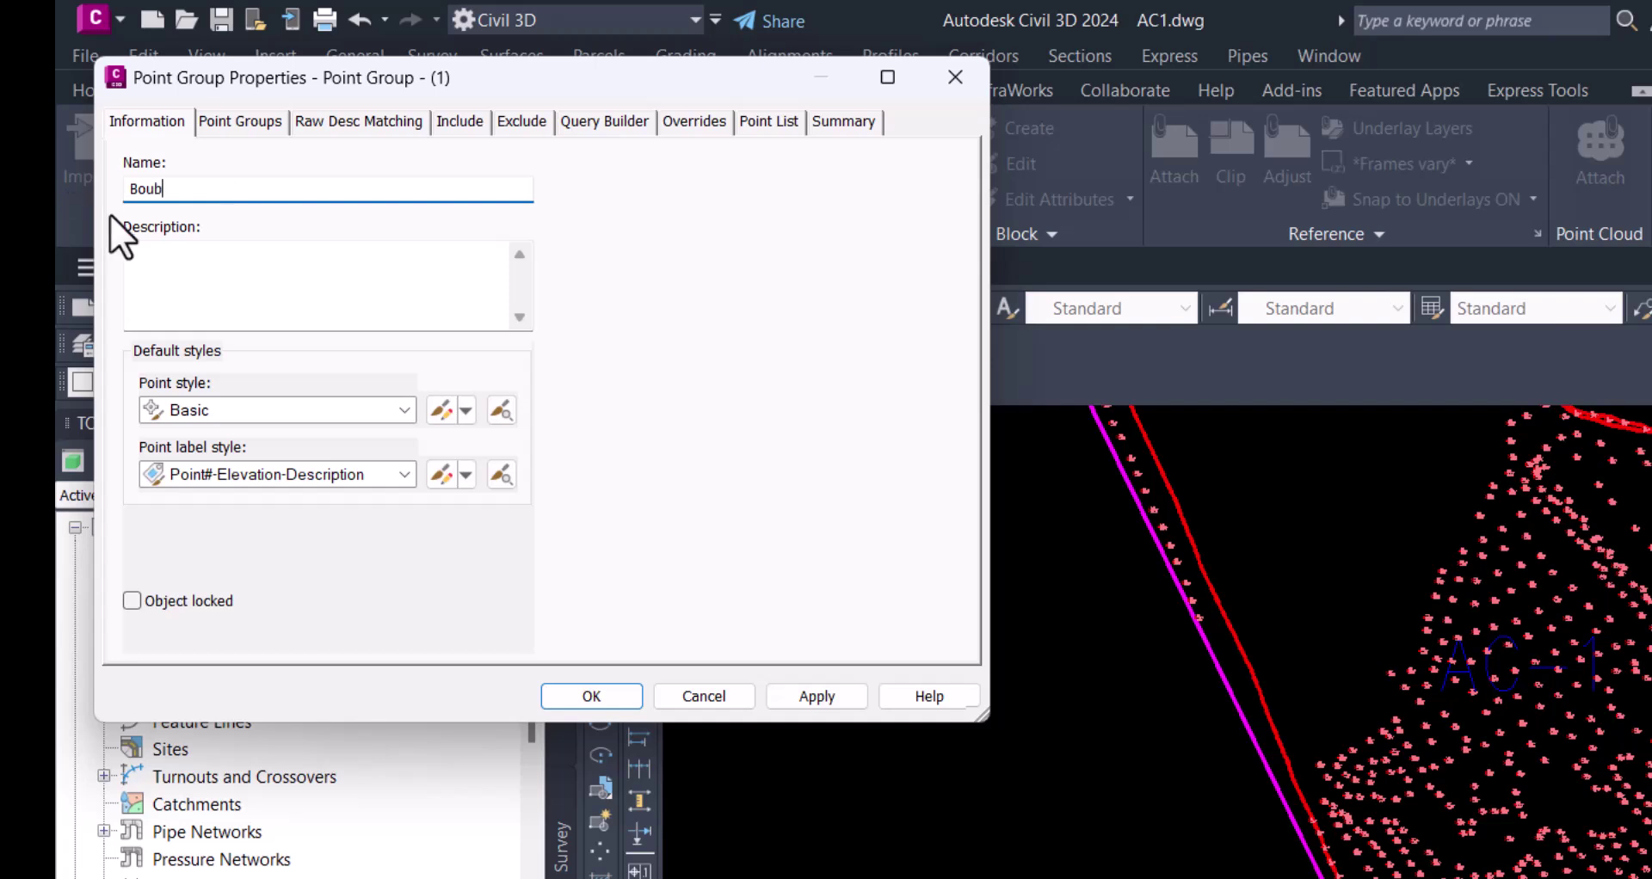
{"action": "key", "text": "BackSpace"}
{"action": "type", "text": "n"}
{"action": "type", "text": "dry"}
- Include points numbered 1-148 in Boundry, preview its point list, and apply
{"action": "left_click", "coordinate": [462, 124]}
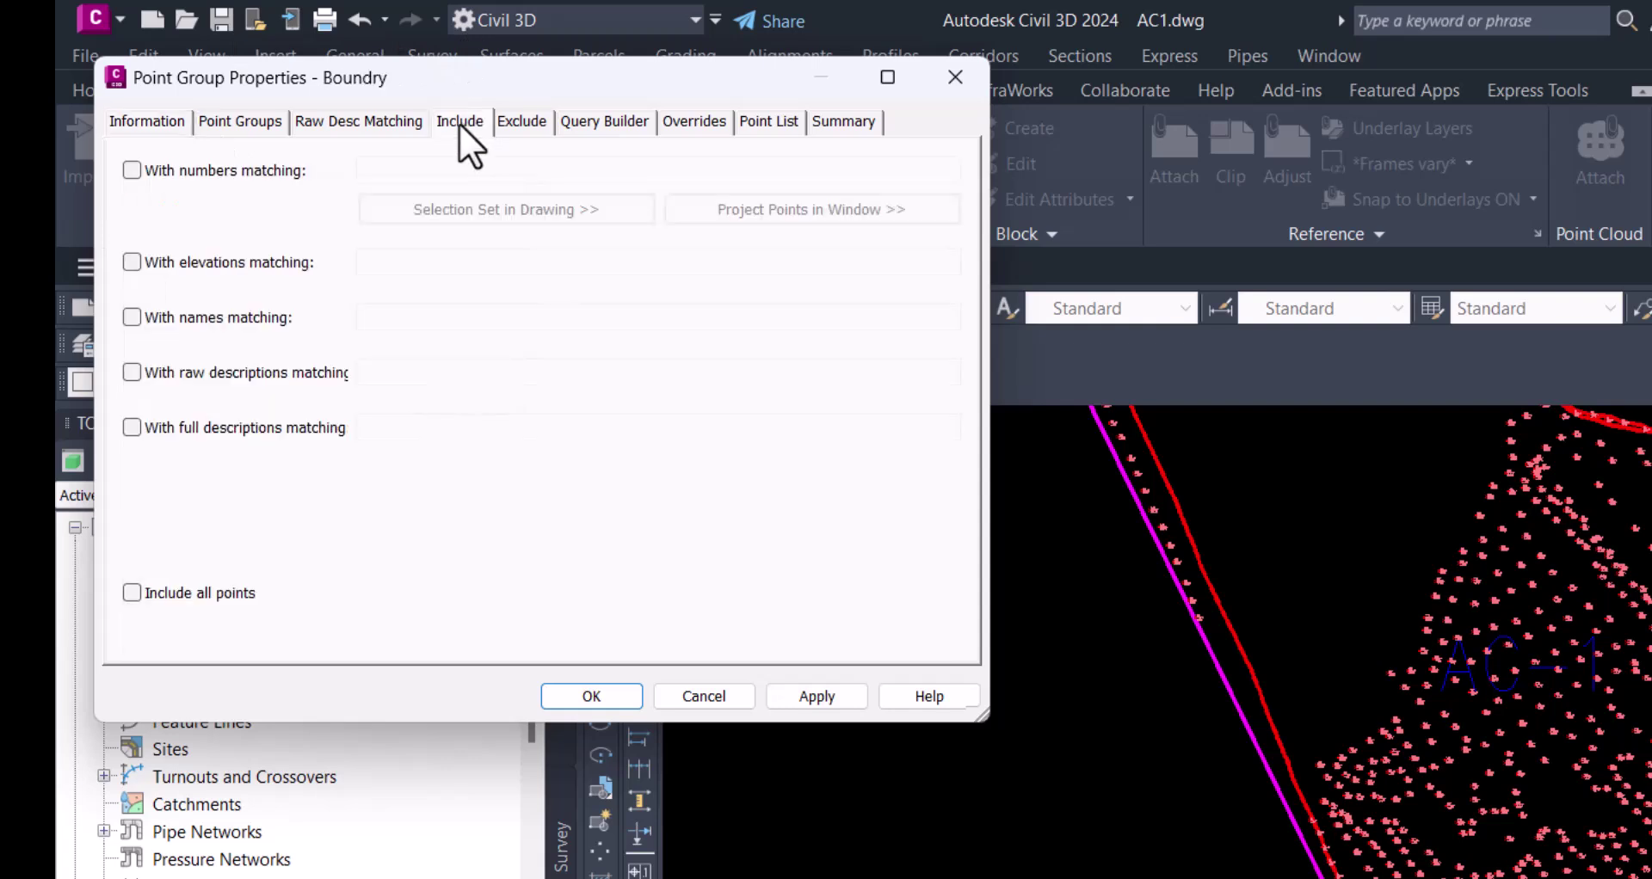
{"action": "left_click", "coordinate": [143, 165]}
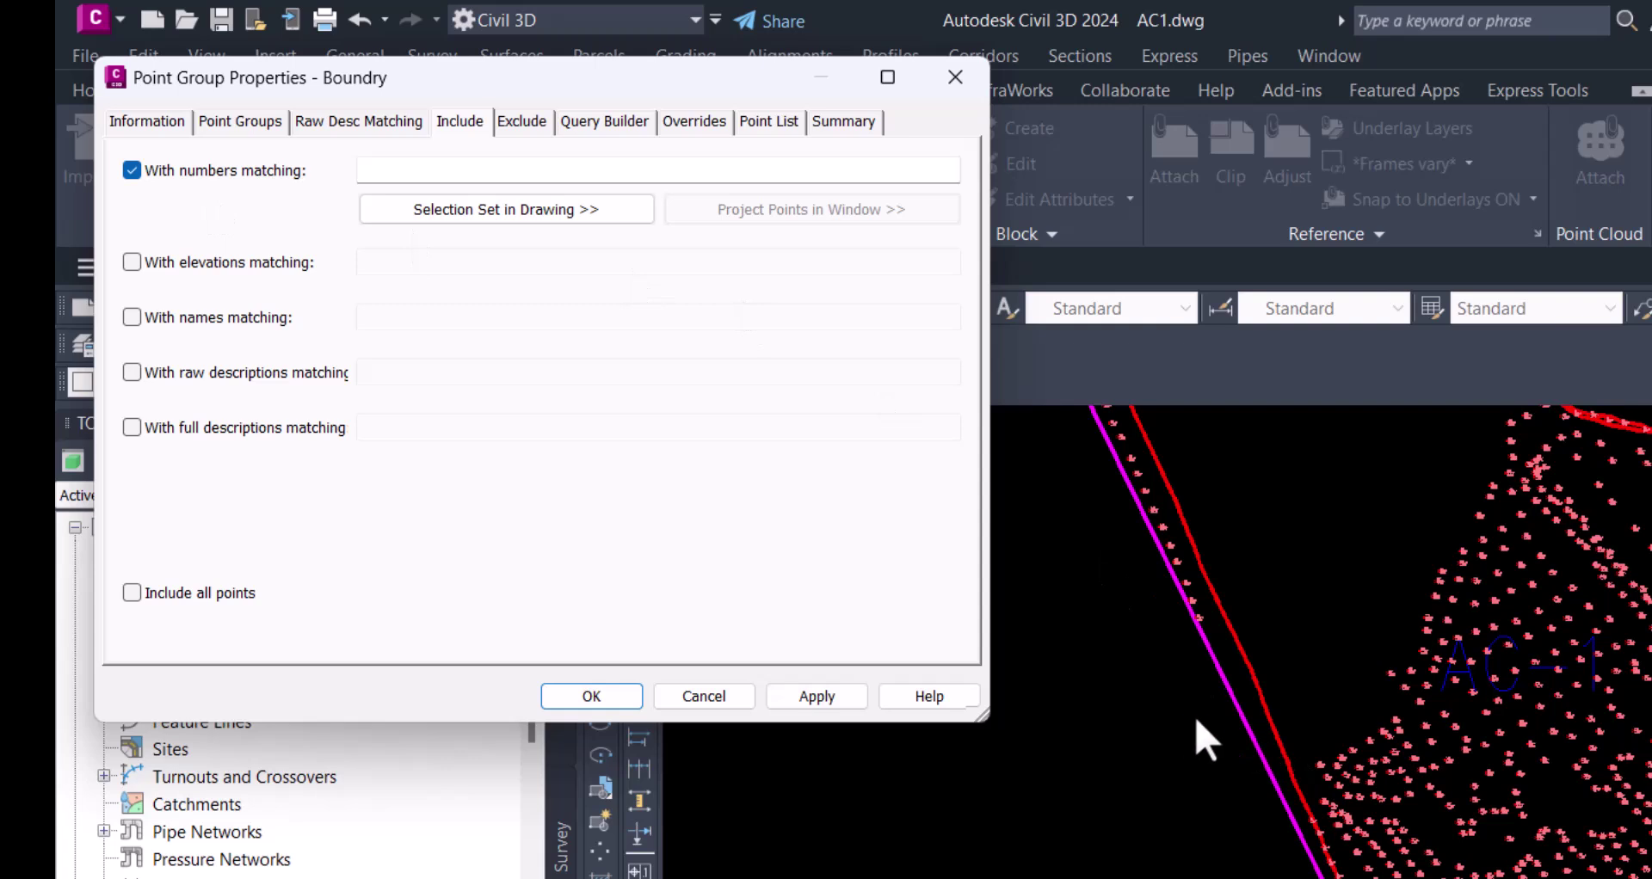
{"action": "left_click", "coordinate": [1226, 626]}
{"action": "left_click", "coordinate": [395, 170]}
{"action": "type", "text": "1-14"}
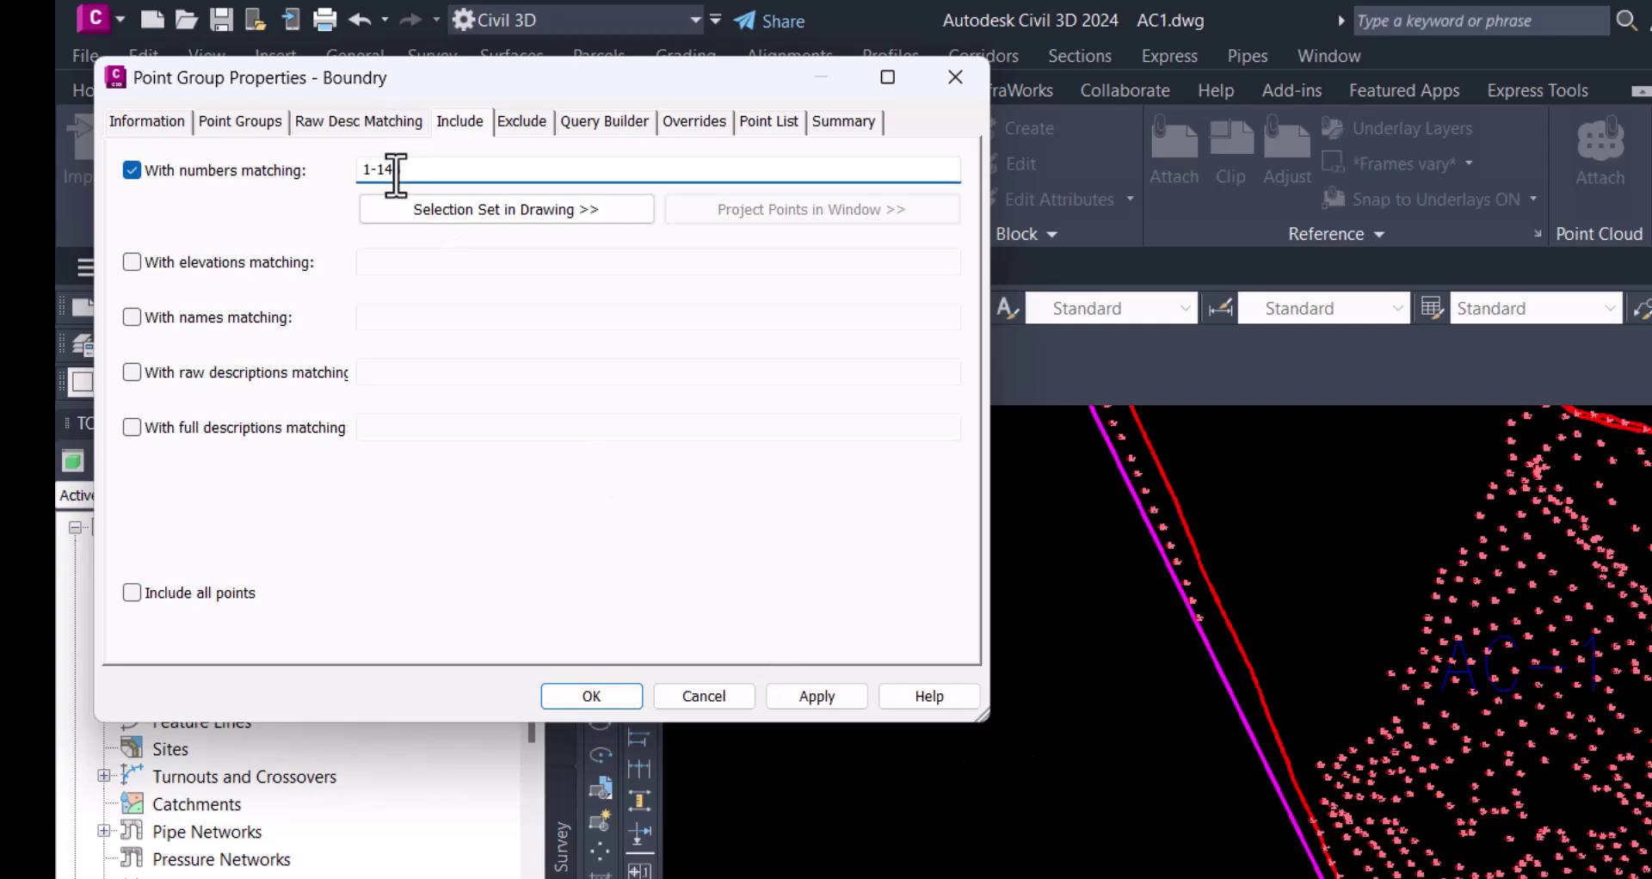
{"action": "type", "text": "8"}
{"action": "left_click", "coordinate": [761, 122]}
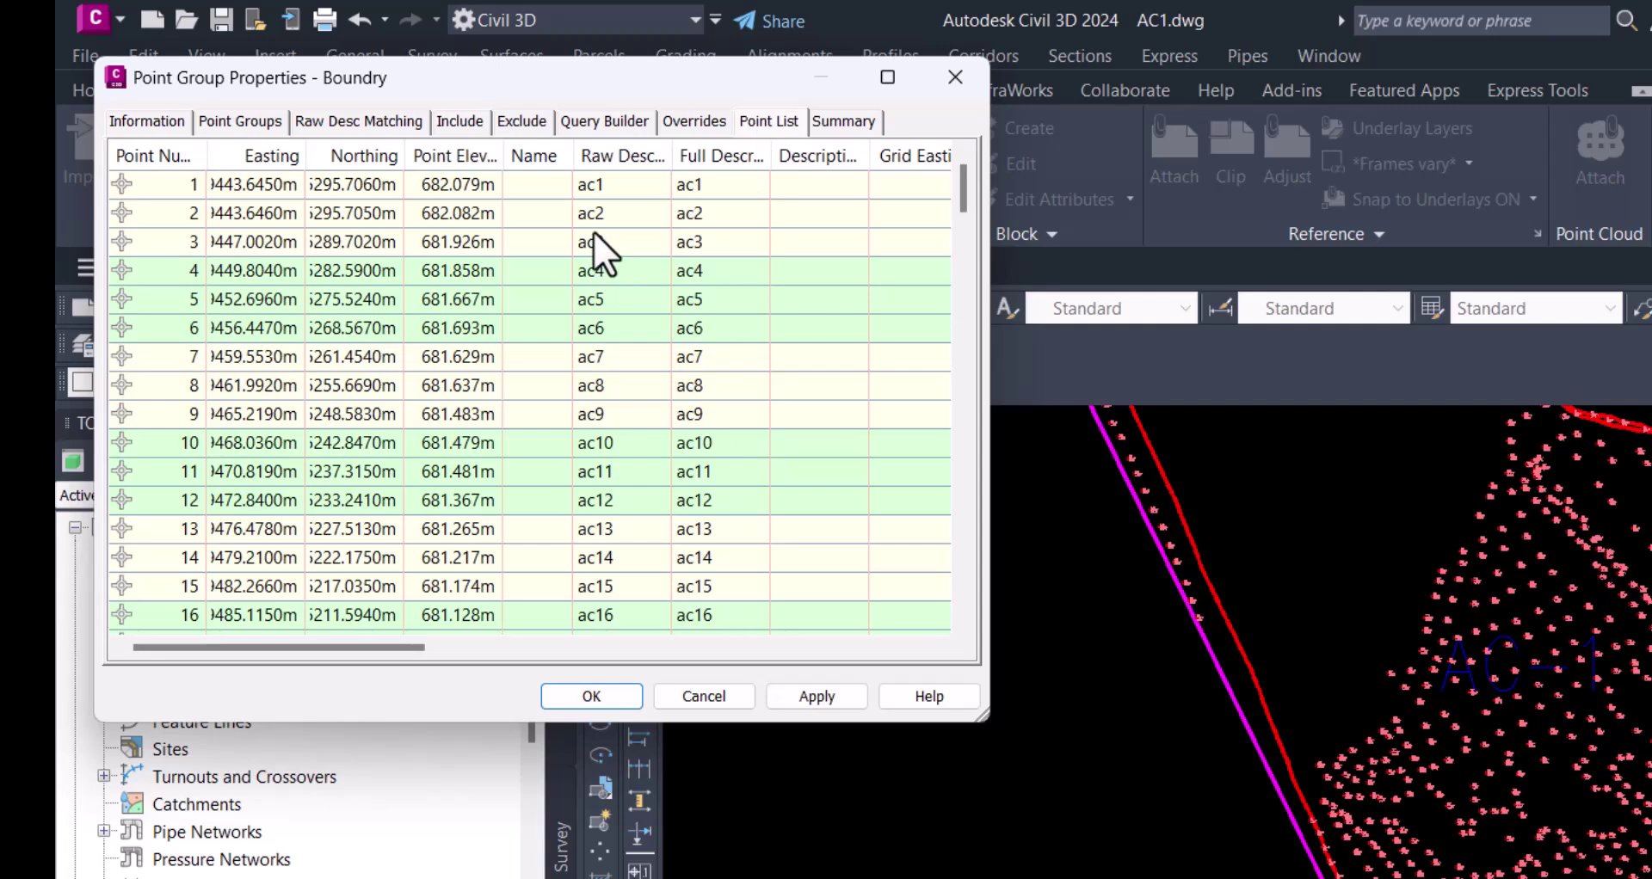
{"action": "scroll", "coordinate": [731, 411], "scroll_direction": "down", "scroll_amount": 1}
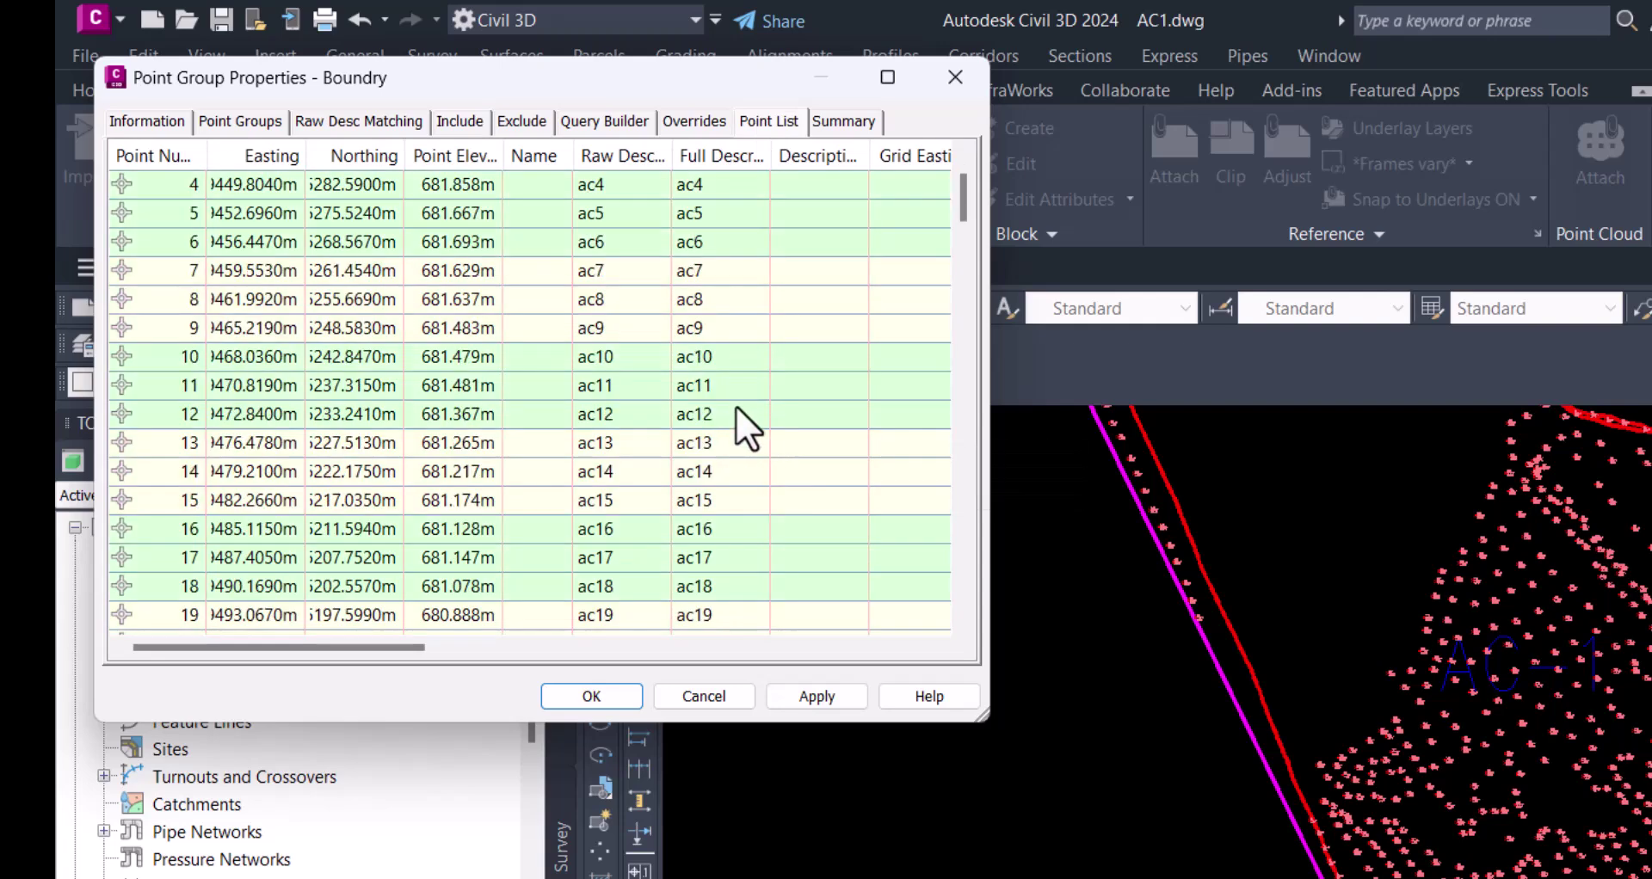
{"action": "scroll", "coordinate": [737, 402], "scroll_direction": "up", "scroll_amount": 1}
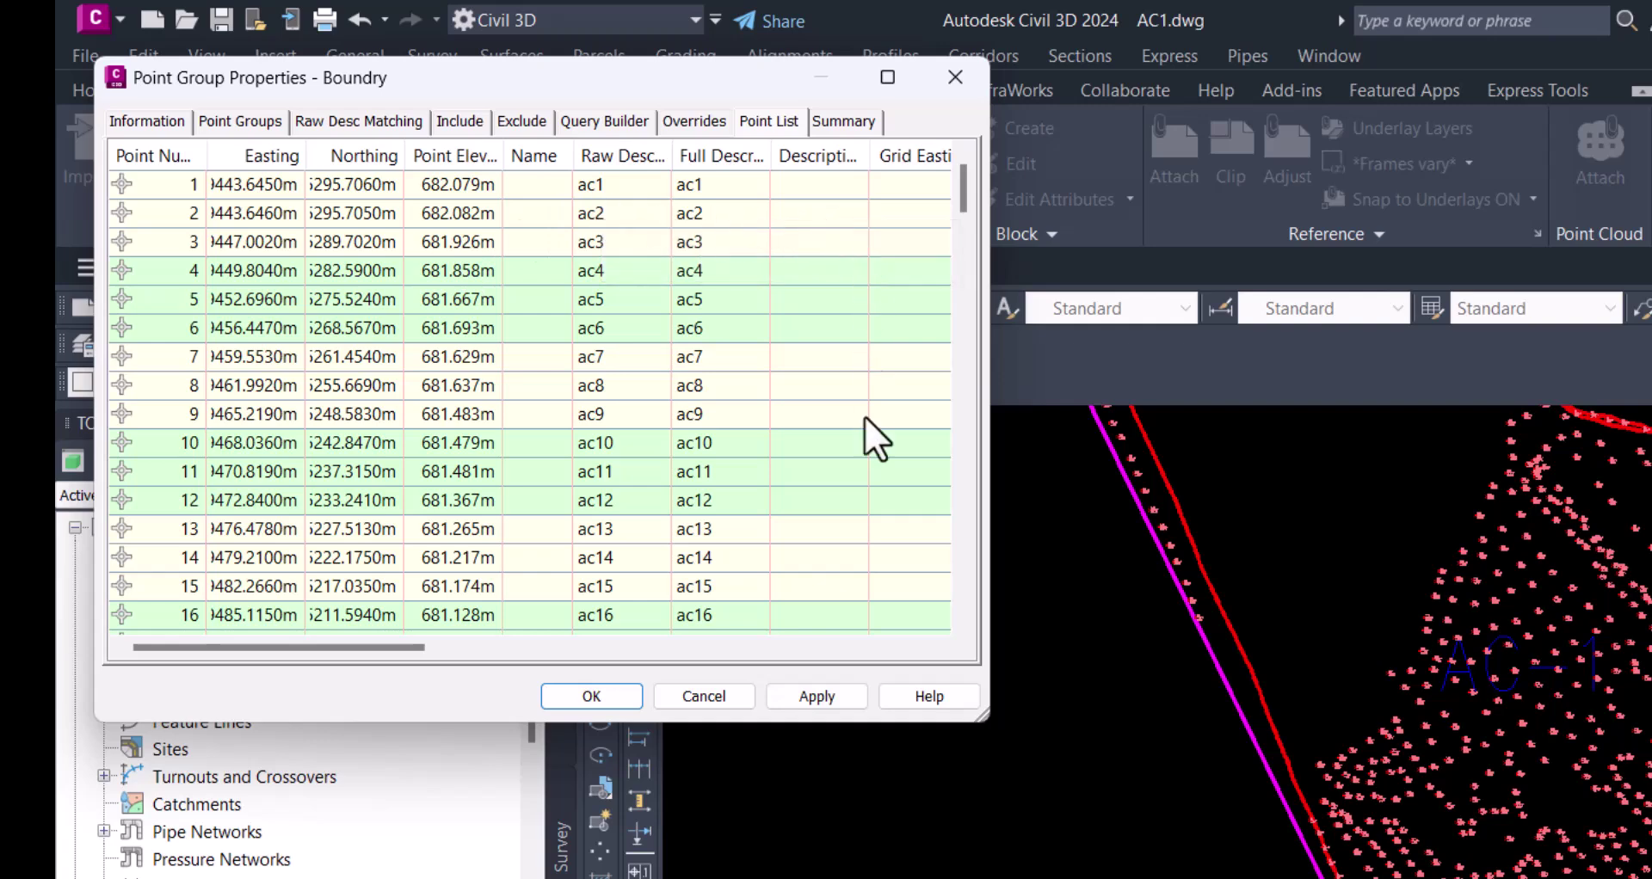
{"action": "mouse_move", "coordinate": [962, 184]}
{"action": "left_mouse_down"}
{"action": "mouse_move", "coordinate": [970, 613]}
{"action": "mouse_move", "coordinate": [1026, 163]}
{"action": "left_mouse_up"}
{"action": "left_click", "coordinate": [799, 689]}
- Confirm the Boundry group, then select the 31 dec group's points and clear the selection
{"action": "left_click", "coordinate": [621, 700]}
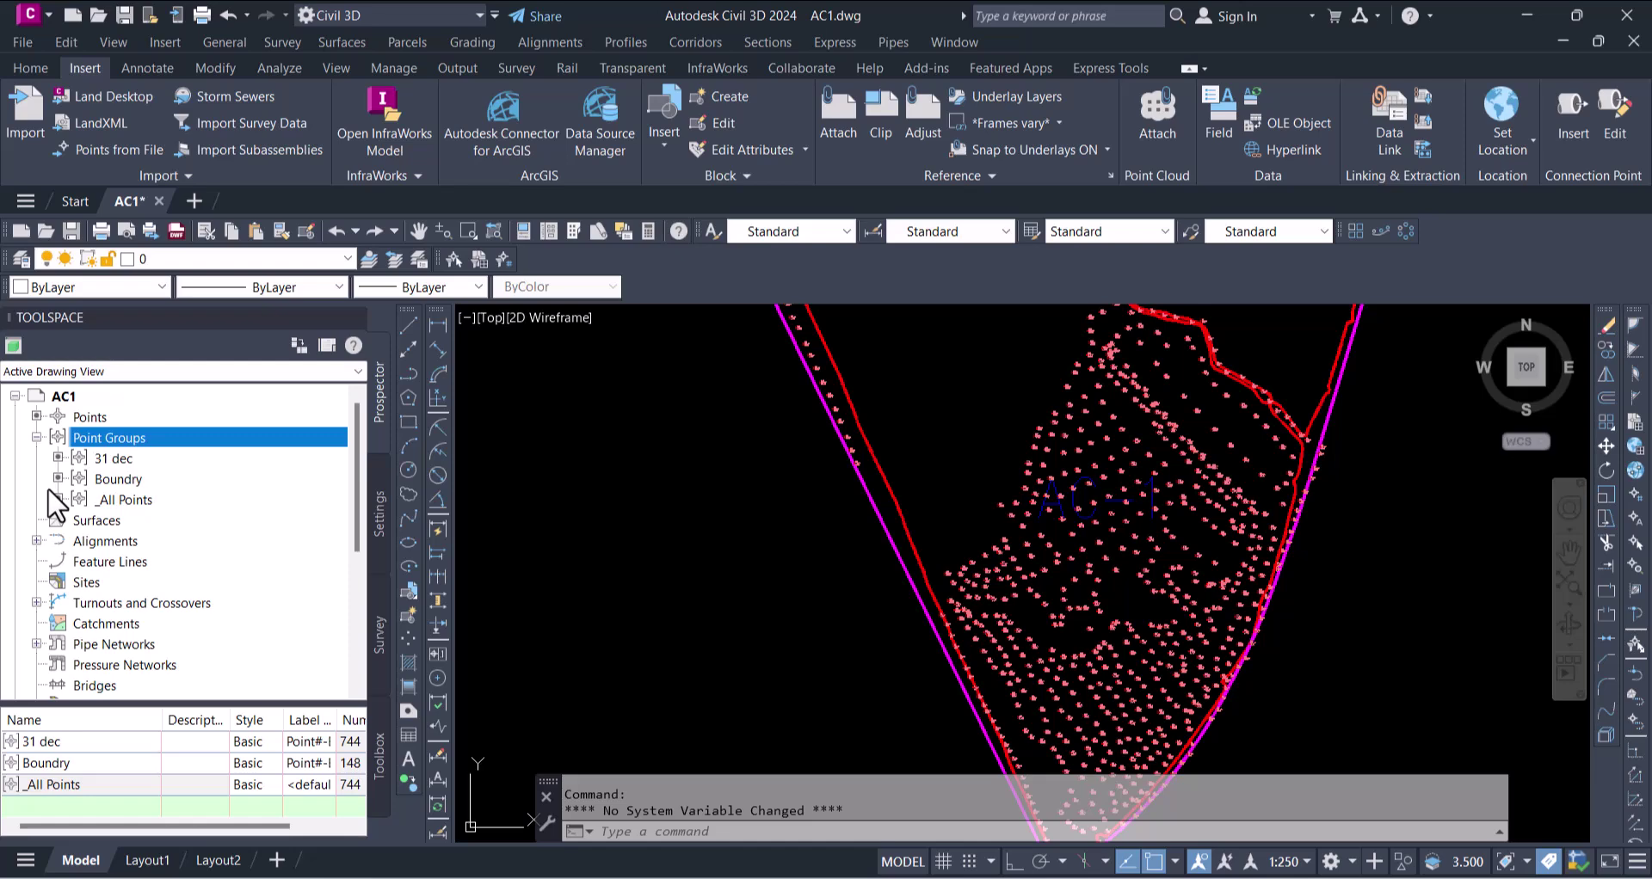
{"action": "left_click", "coordinate": [133, 458]}
{"action": "right_click", "coordinate": [133, 458]}
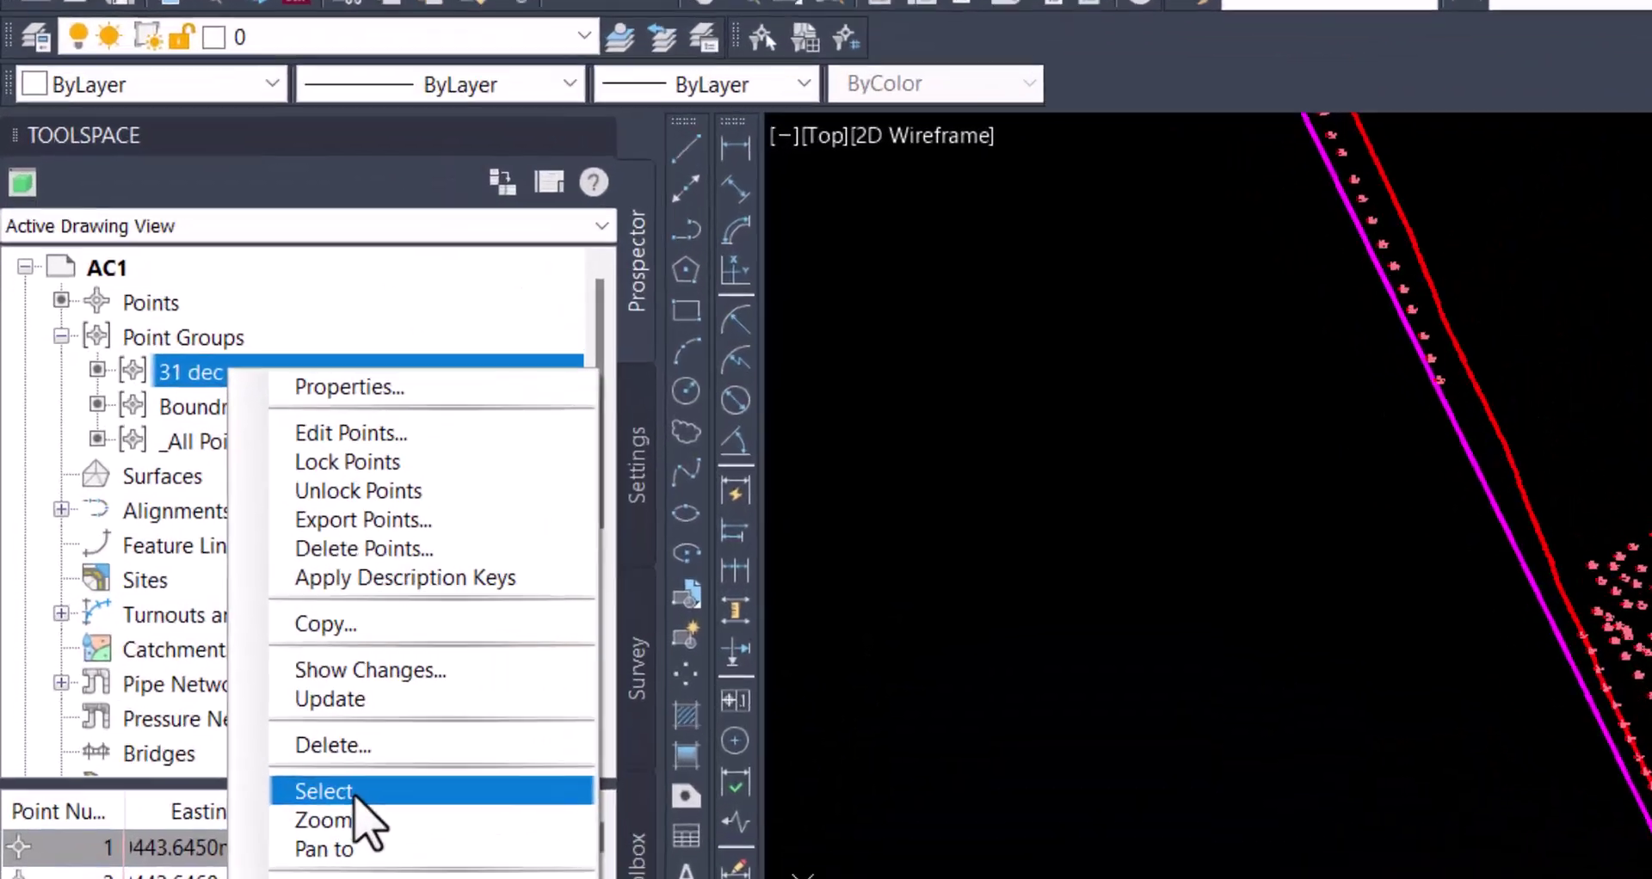
{"action": "left_click", "coordinate": [355, 793]}
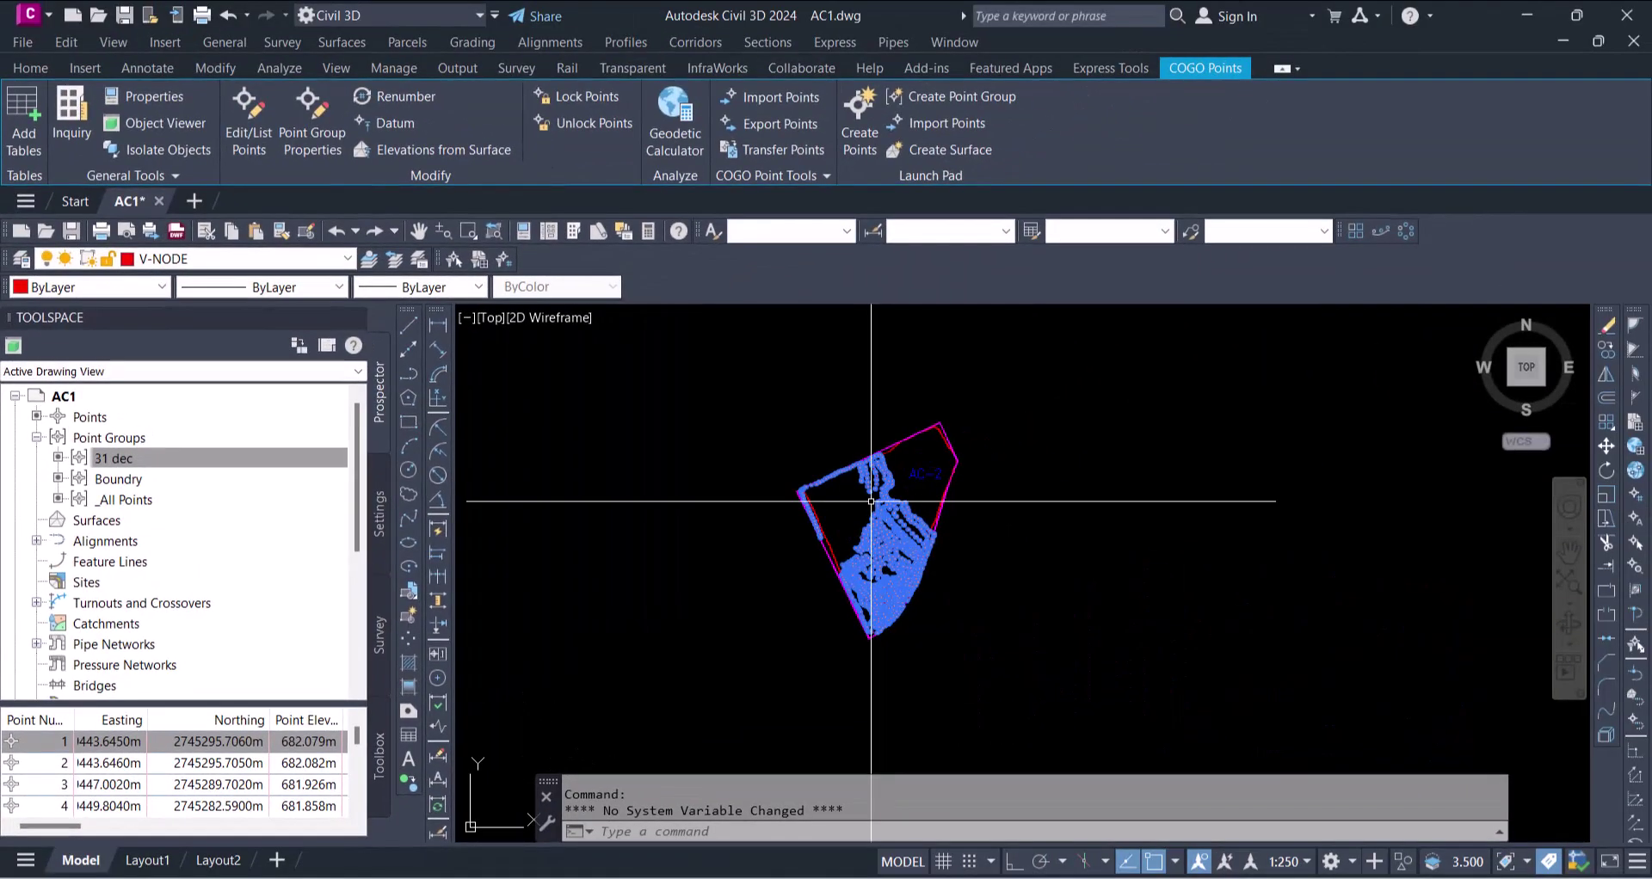
{"action": "scroll", "coordinate": [874, 495], "scroll_direction": "up", "scroll_amount": 2}
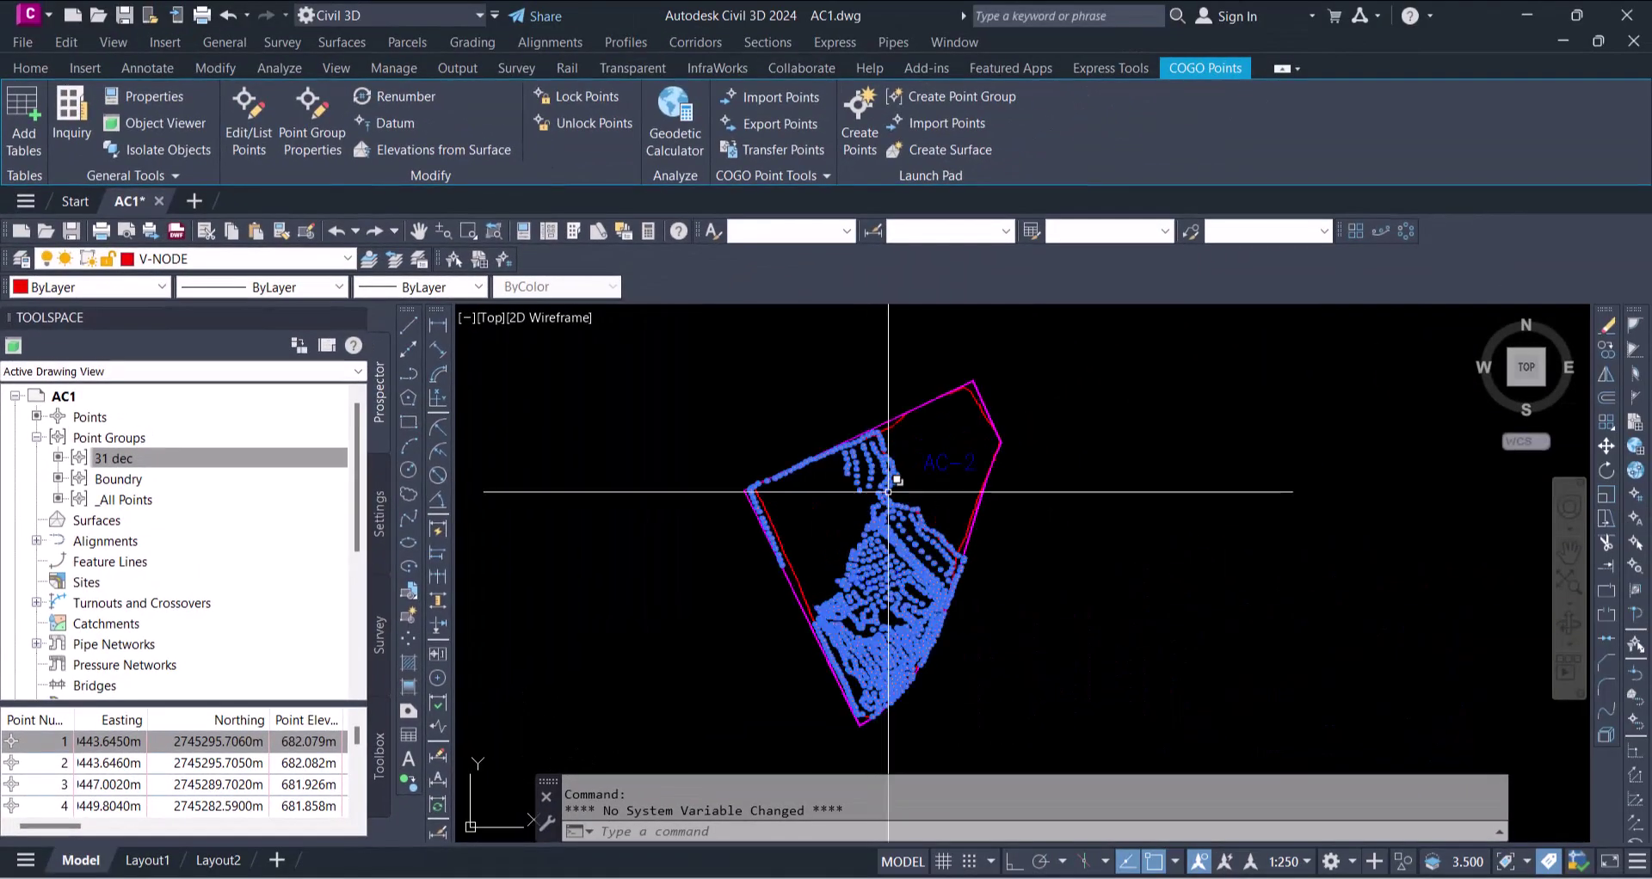
{"action": "scroll", "coordinate": [882, 503], "scroll_direction": "up", "scroll_amount": 2}
{"action": "key", "text": "Escape"}
{"action": "key", "text": "Escape"}
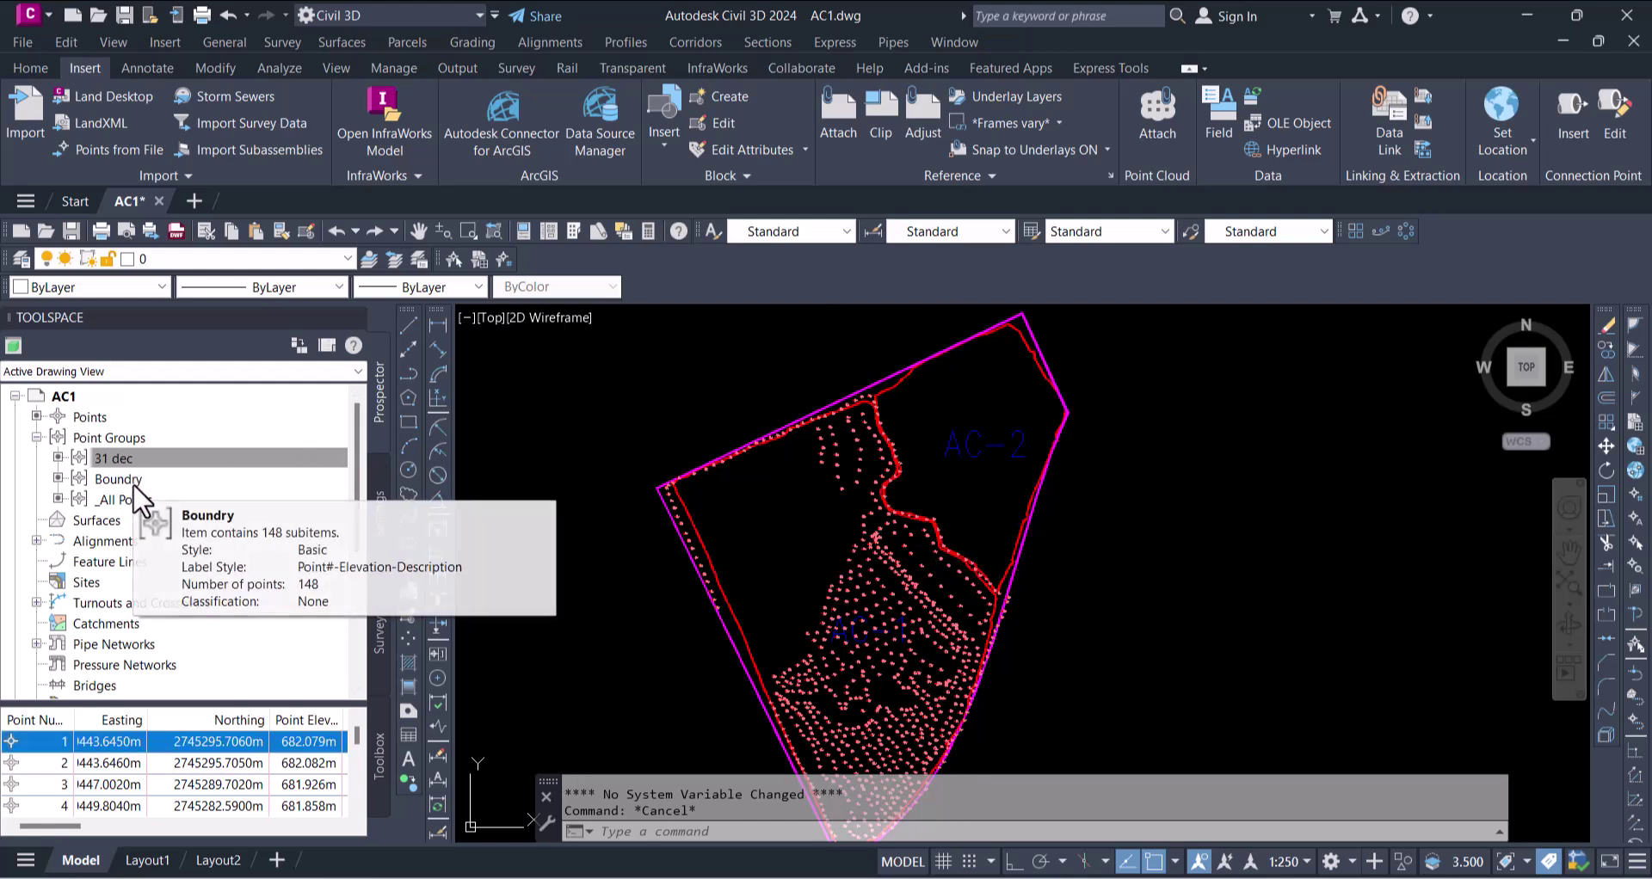
- Move Boundry to the top of the point group display order
{"action": "left_click", "coordinate": [133, 443]}
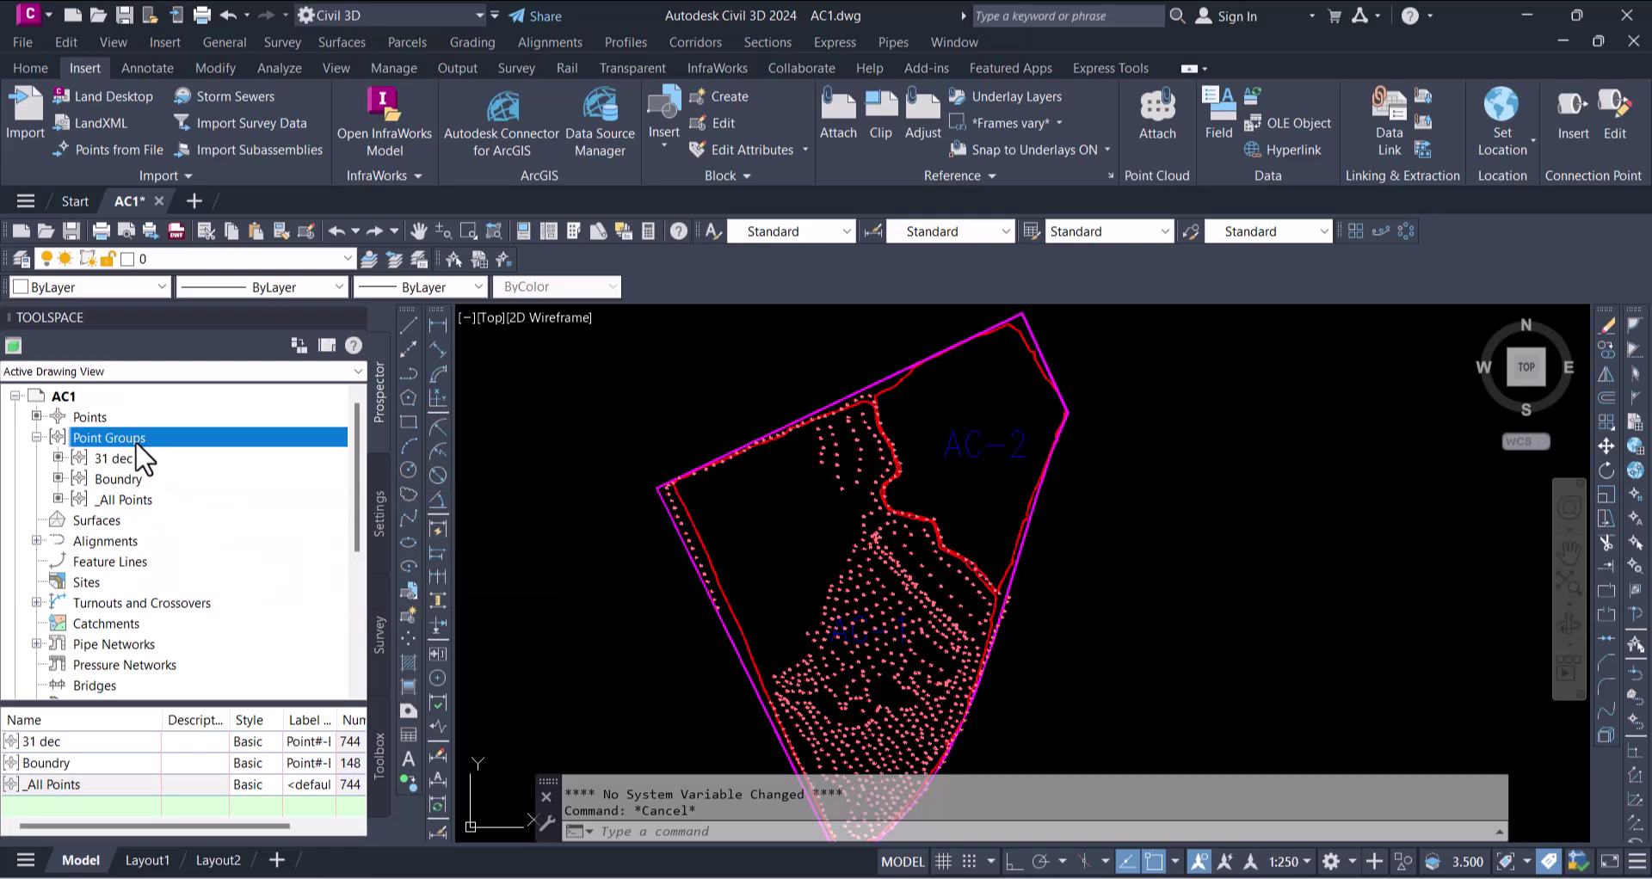
{"action": "right_click", "coordinate": [136, 443]}
{"action": "left_click", "coordinate": [203, 444]}
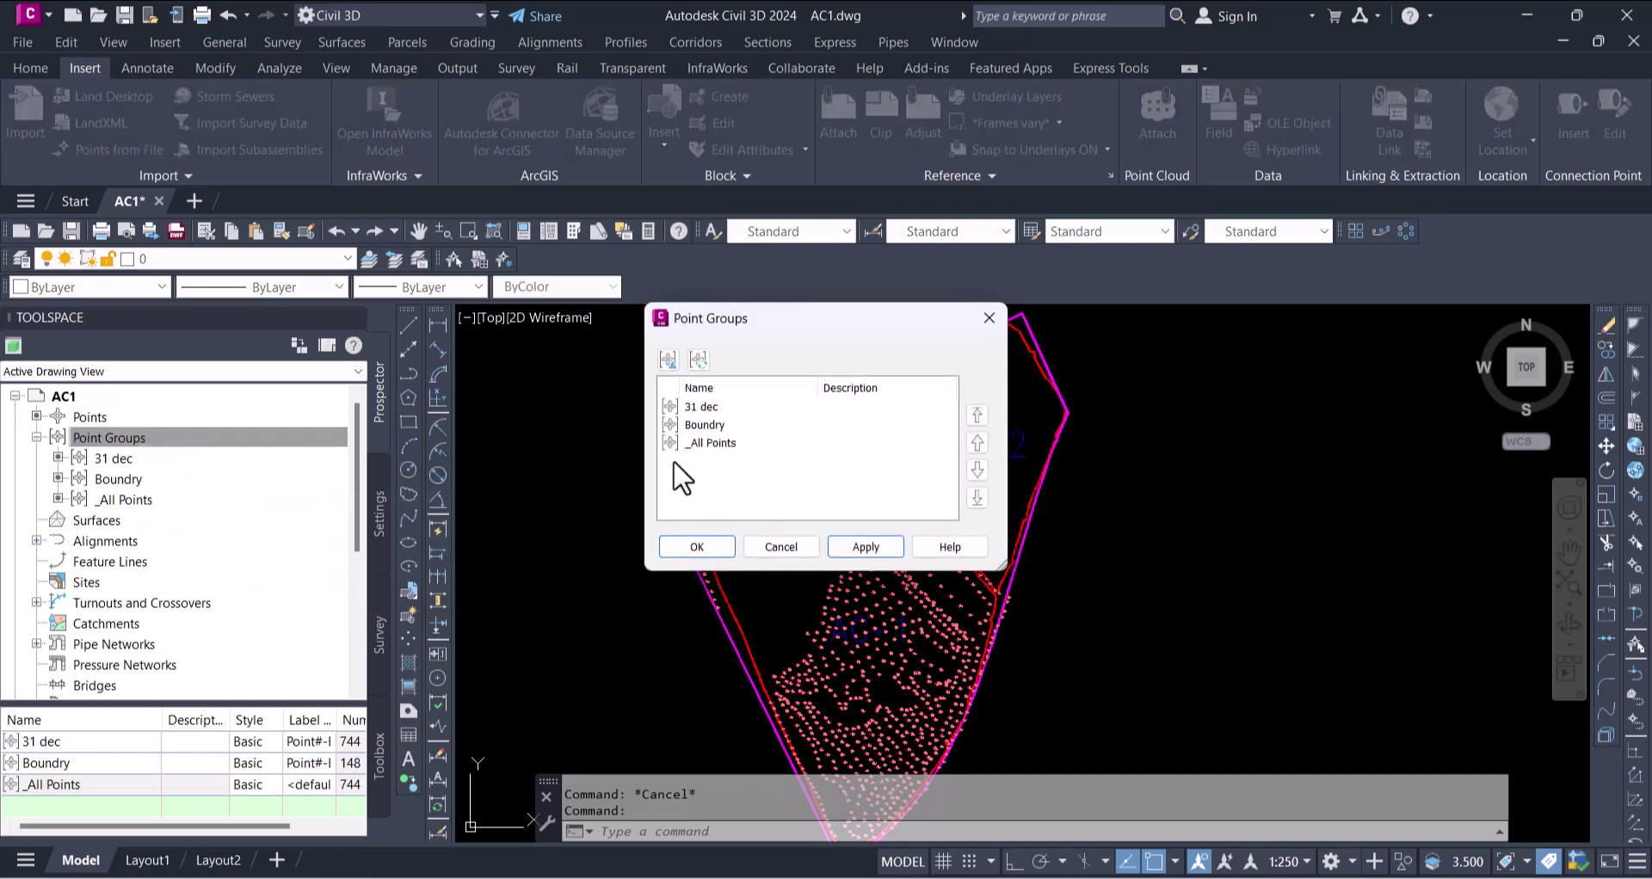
{"action": "left_click", "coordinate": [704, 425]}
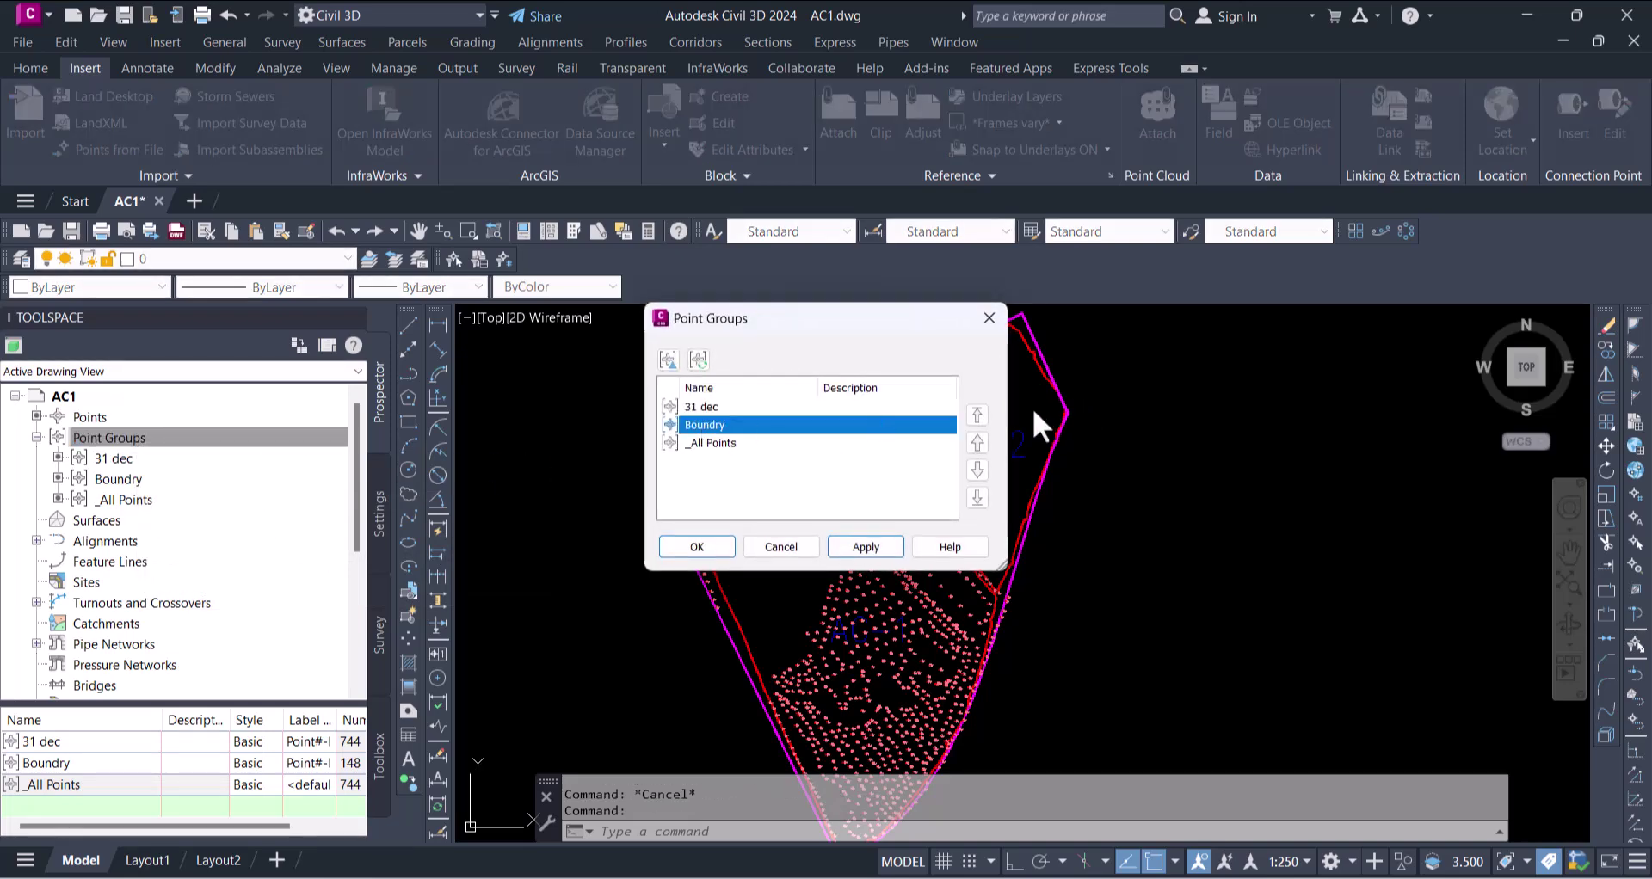
{"action": "left_click", "coordinate": [981, 412]}
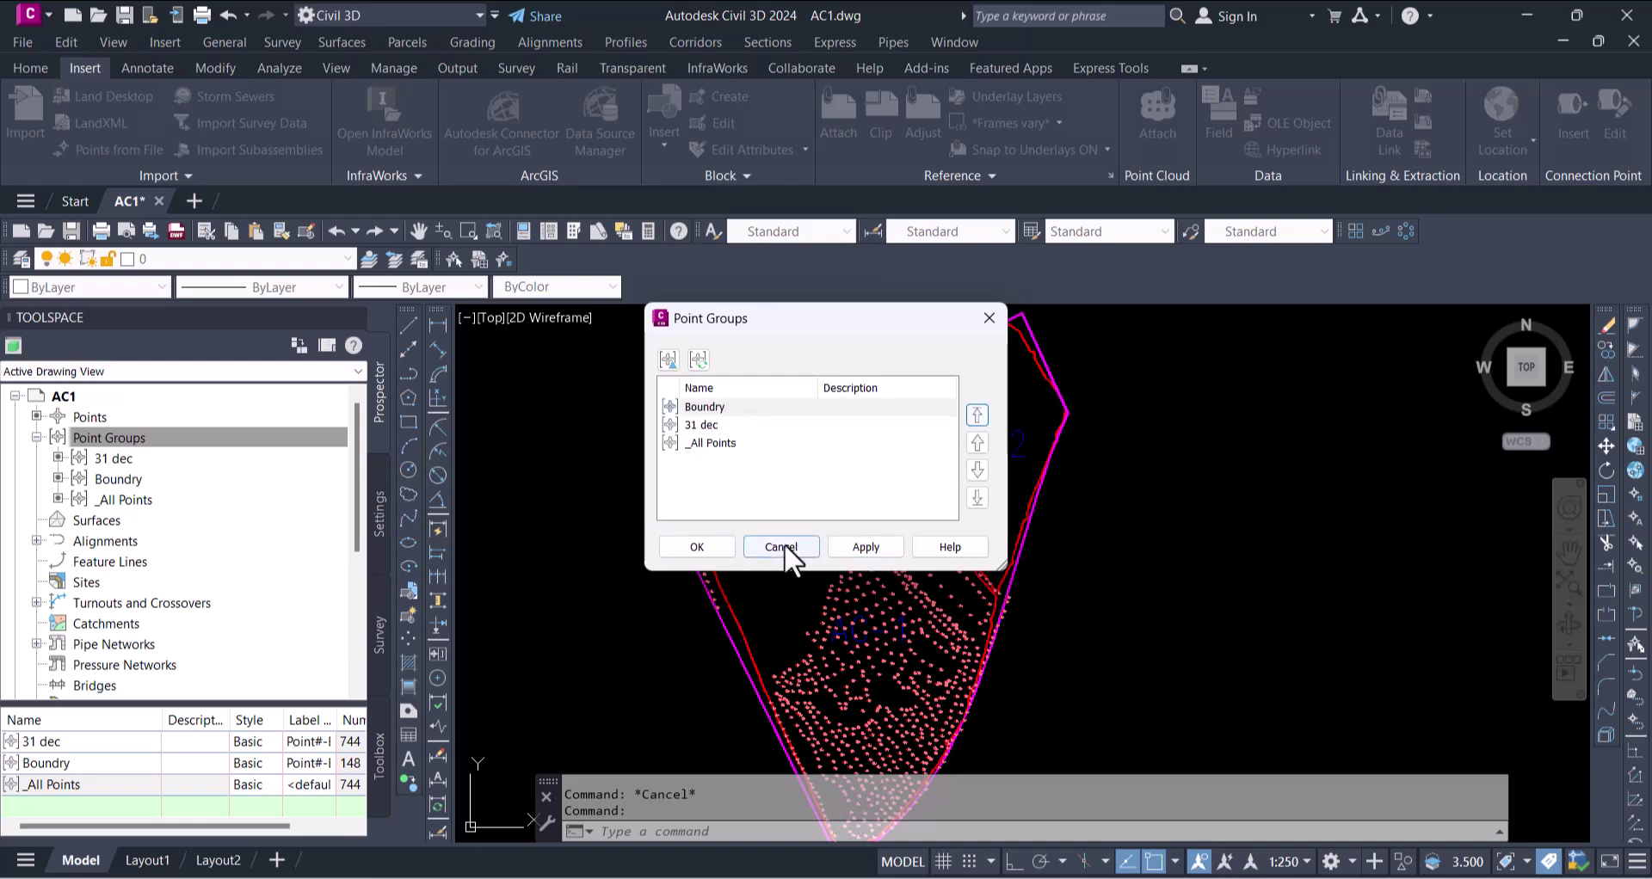
{"action": "left_click", "coordinate": [690, 550]}
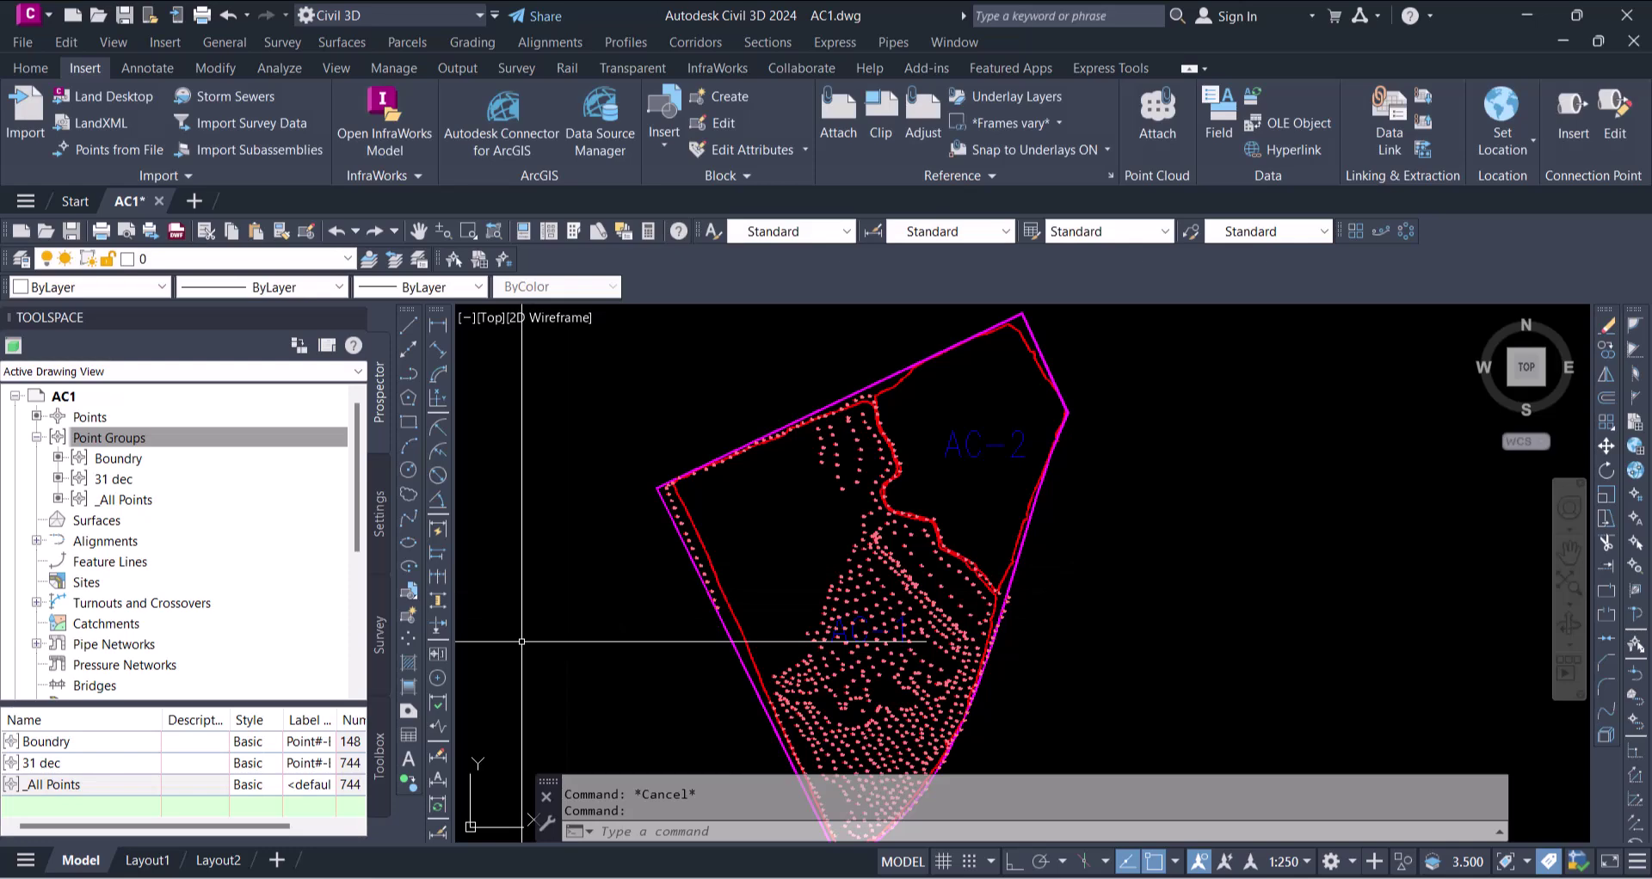
- Zoom in on boundary point labels such as 136, 685.35, ac137
{"action": "scroll", "coordinate": [704, 500], "scroll_direction": "up", "scroll_amount": 4}
{"action": "scroll", "coordinate": [704, 500], "scroll_direction": "up", "scroll_amount": 5}
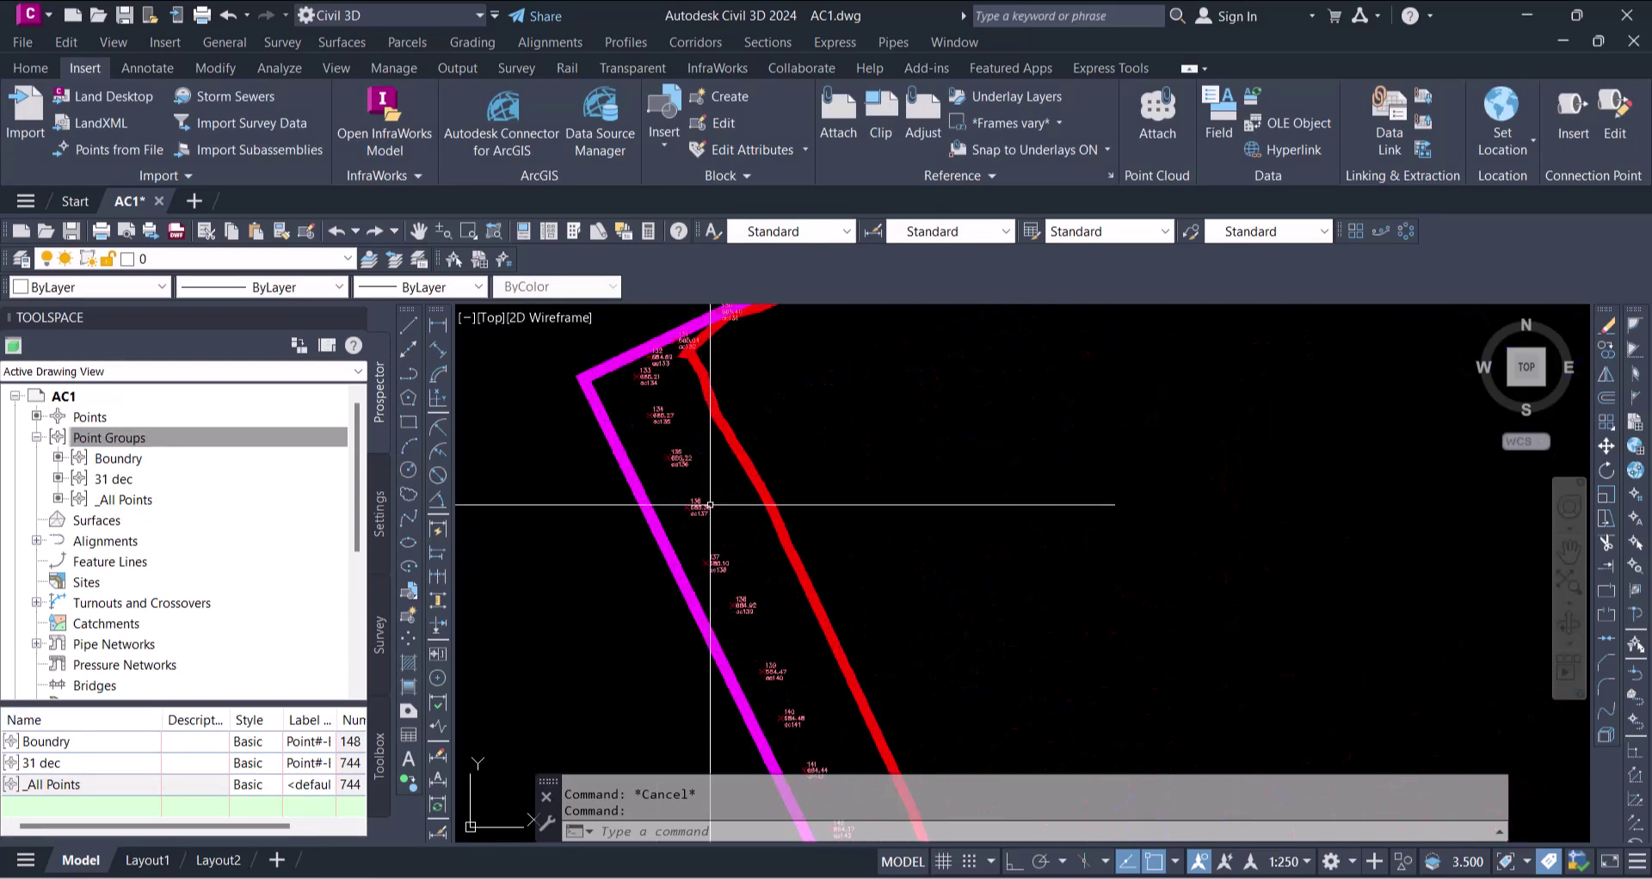
{"action": "scroll", "coordinate": [704, 500], "scroll_direction": "up", "scroll_amount": 4}
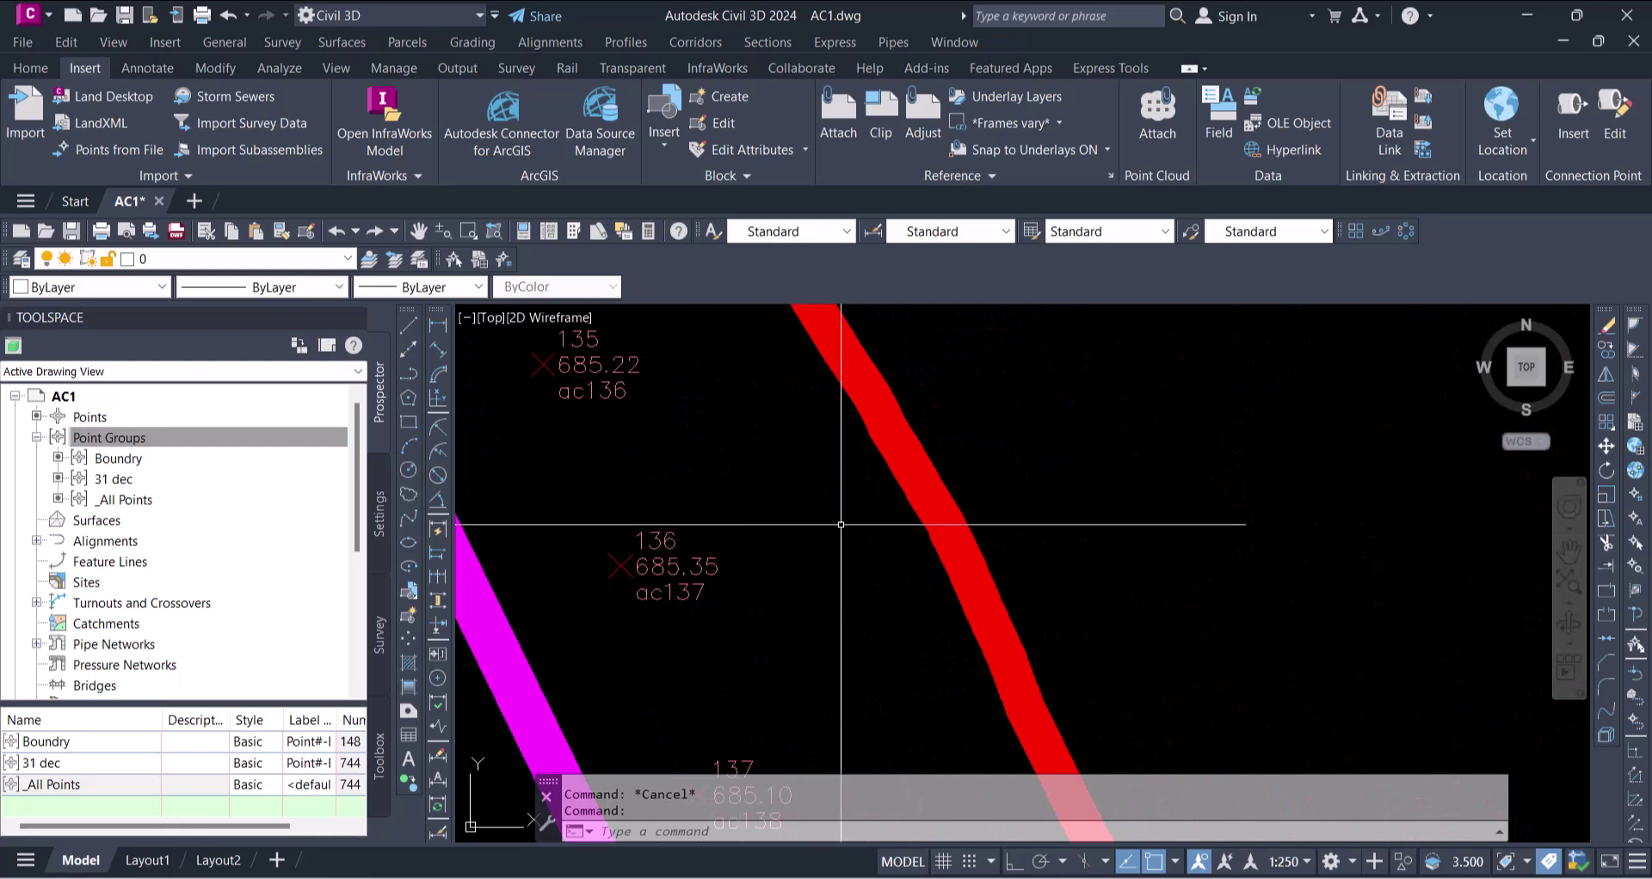
{"action": "scroll", "coordinate": [841, 524], "scroll_direction": "down", "scroll_amount": 7}
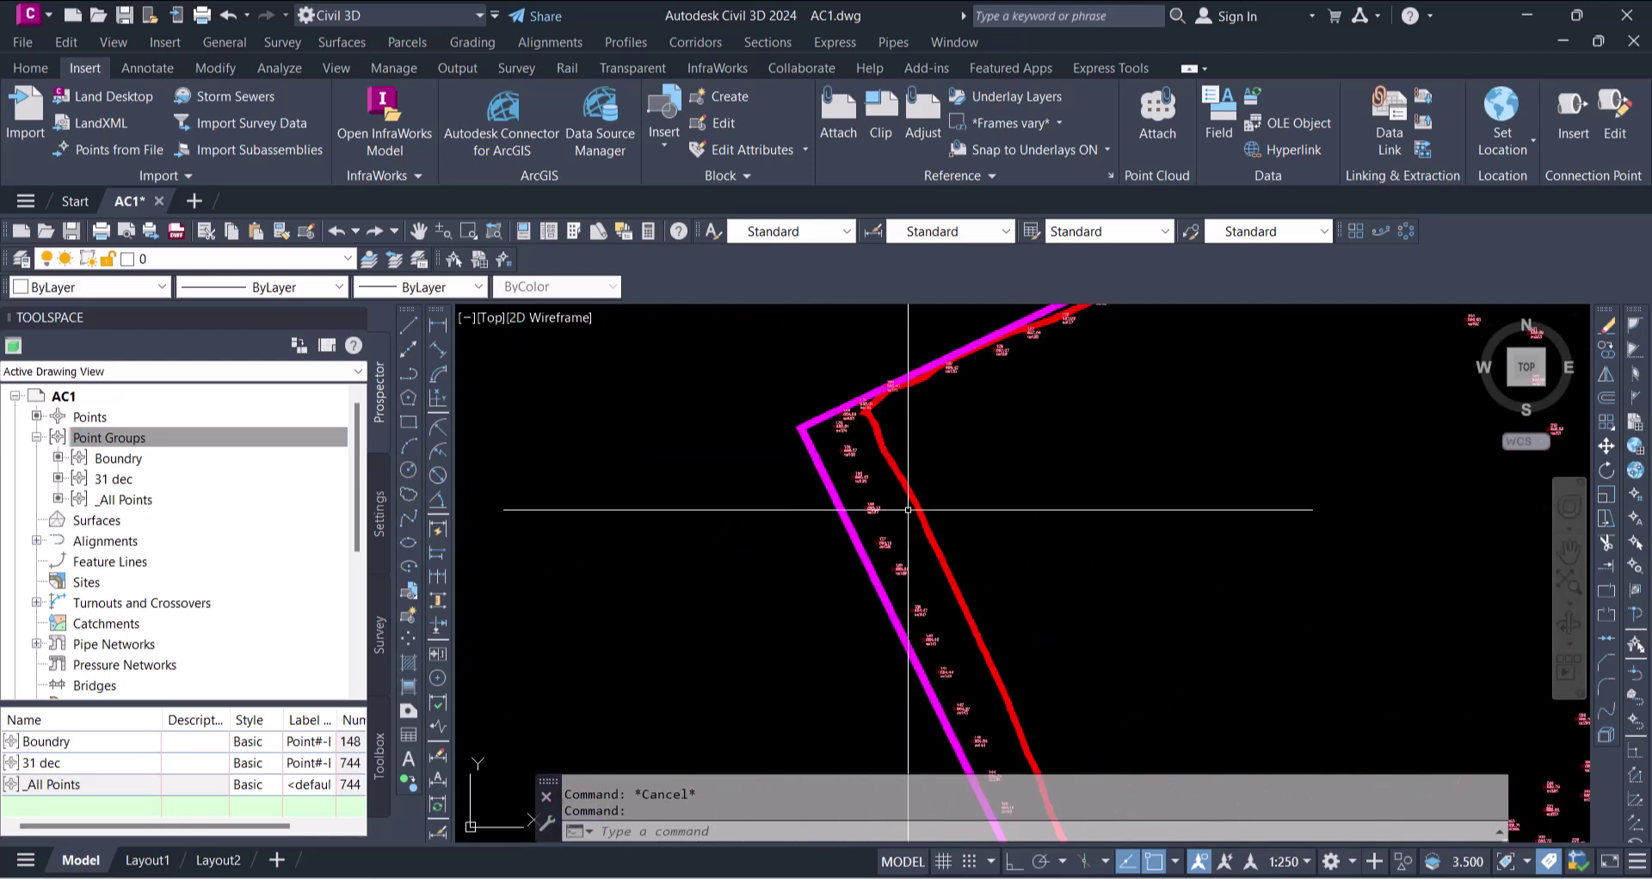
{"action": "scroll", "coordinate": [886, 517], "scroll_direction": "up", "scroll_amount": 2}
{"action": "scroll", "coordinate": [886, 515], "scroll_direction": "up", "scroll_amount": 2}
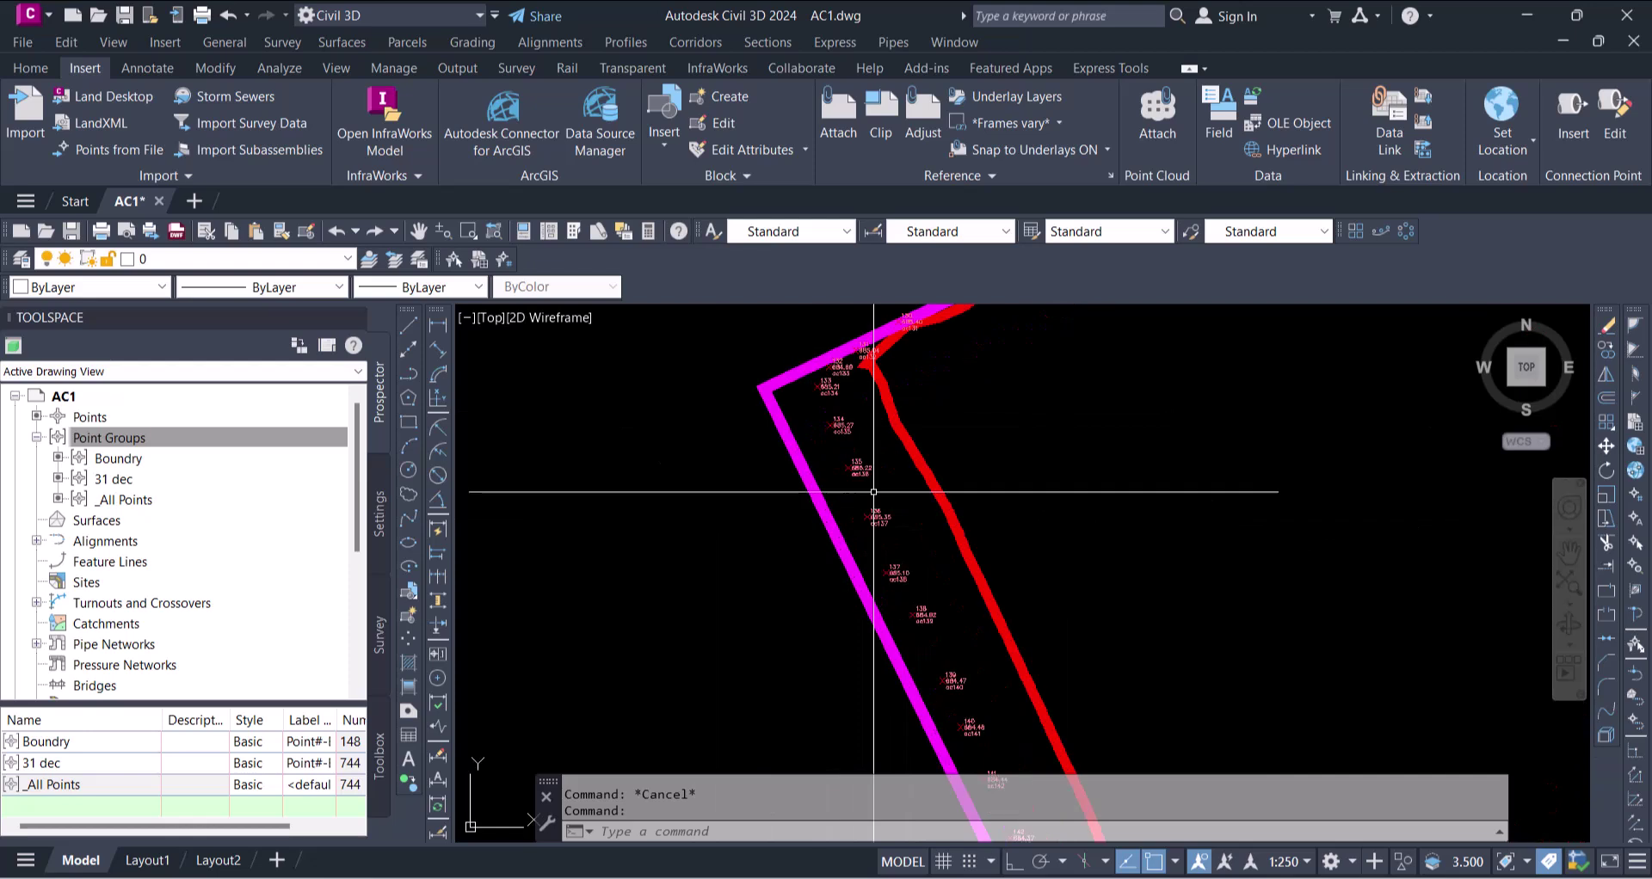
{"action": "scroll", "coordinate": [885, 513], "scroll_direction": "up", "scroll_amount": 3}
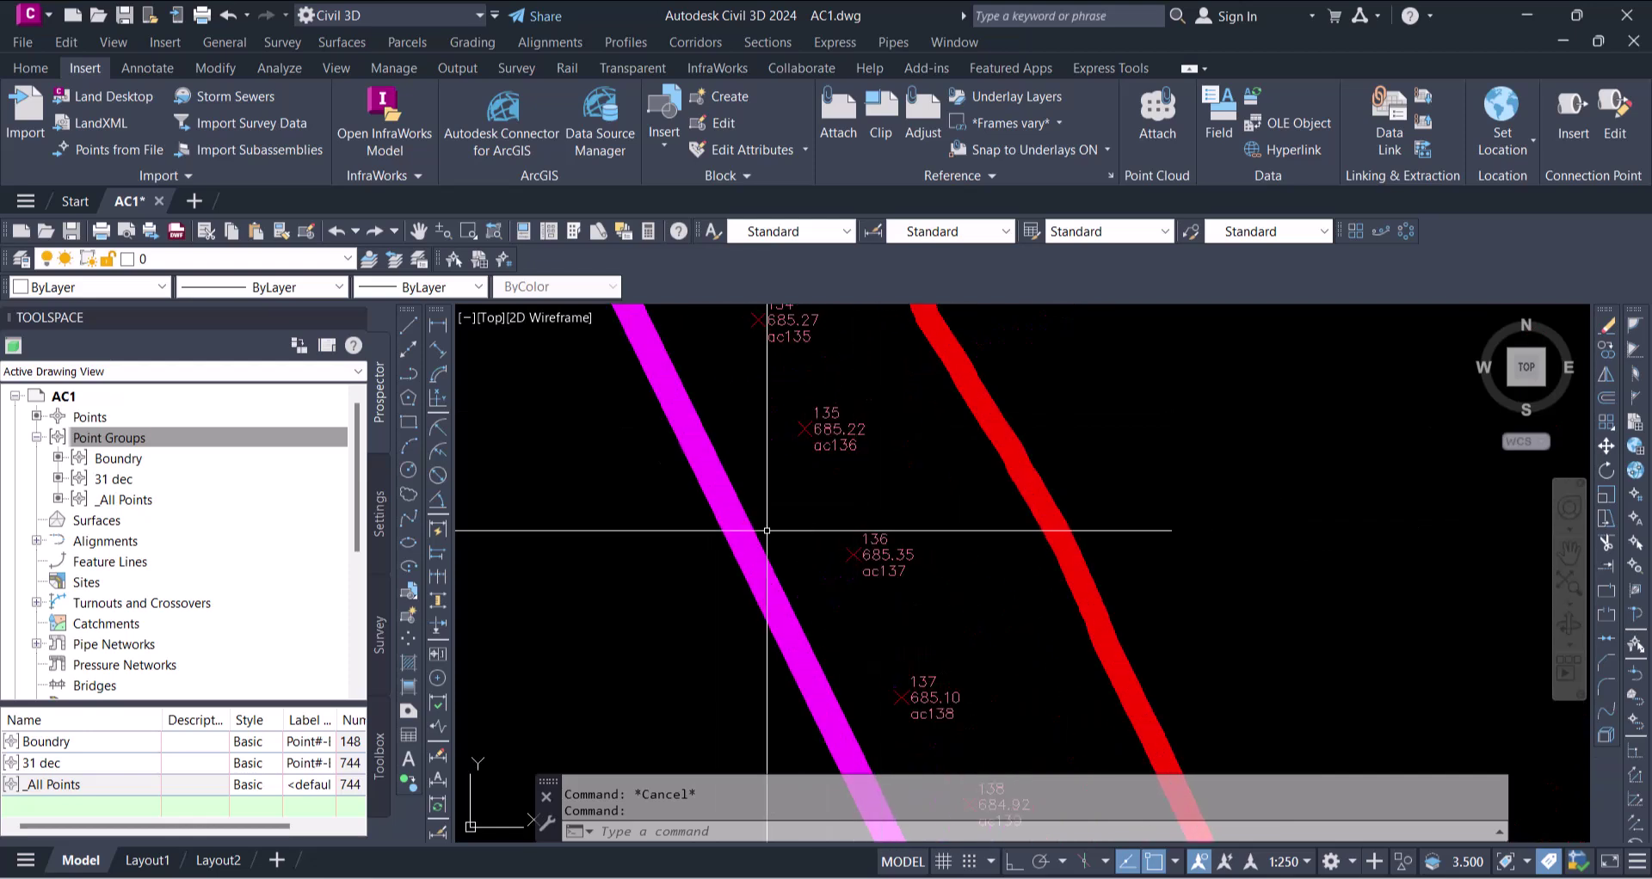
- Select the Boundry group's points and zoom out to see the full site perimeter
{"action": "left_click", "coordinate": [145, 464]}
{"action": "right_click", "coordinate": [167, 460]}
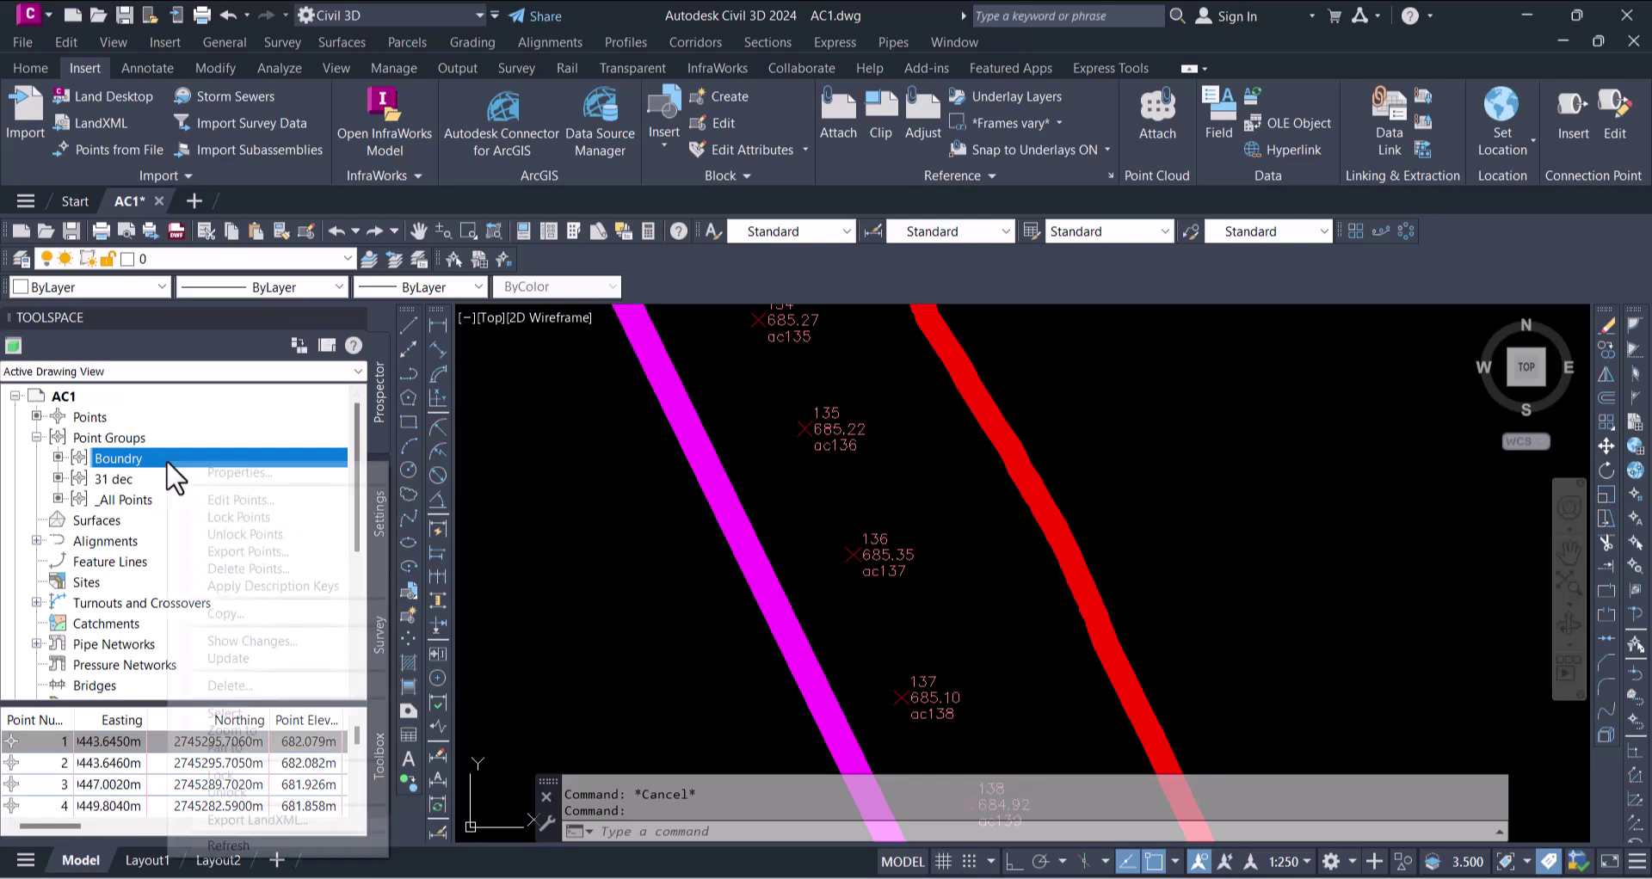
{"action": "left_click", "coordinate": [282, 713]}
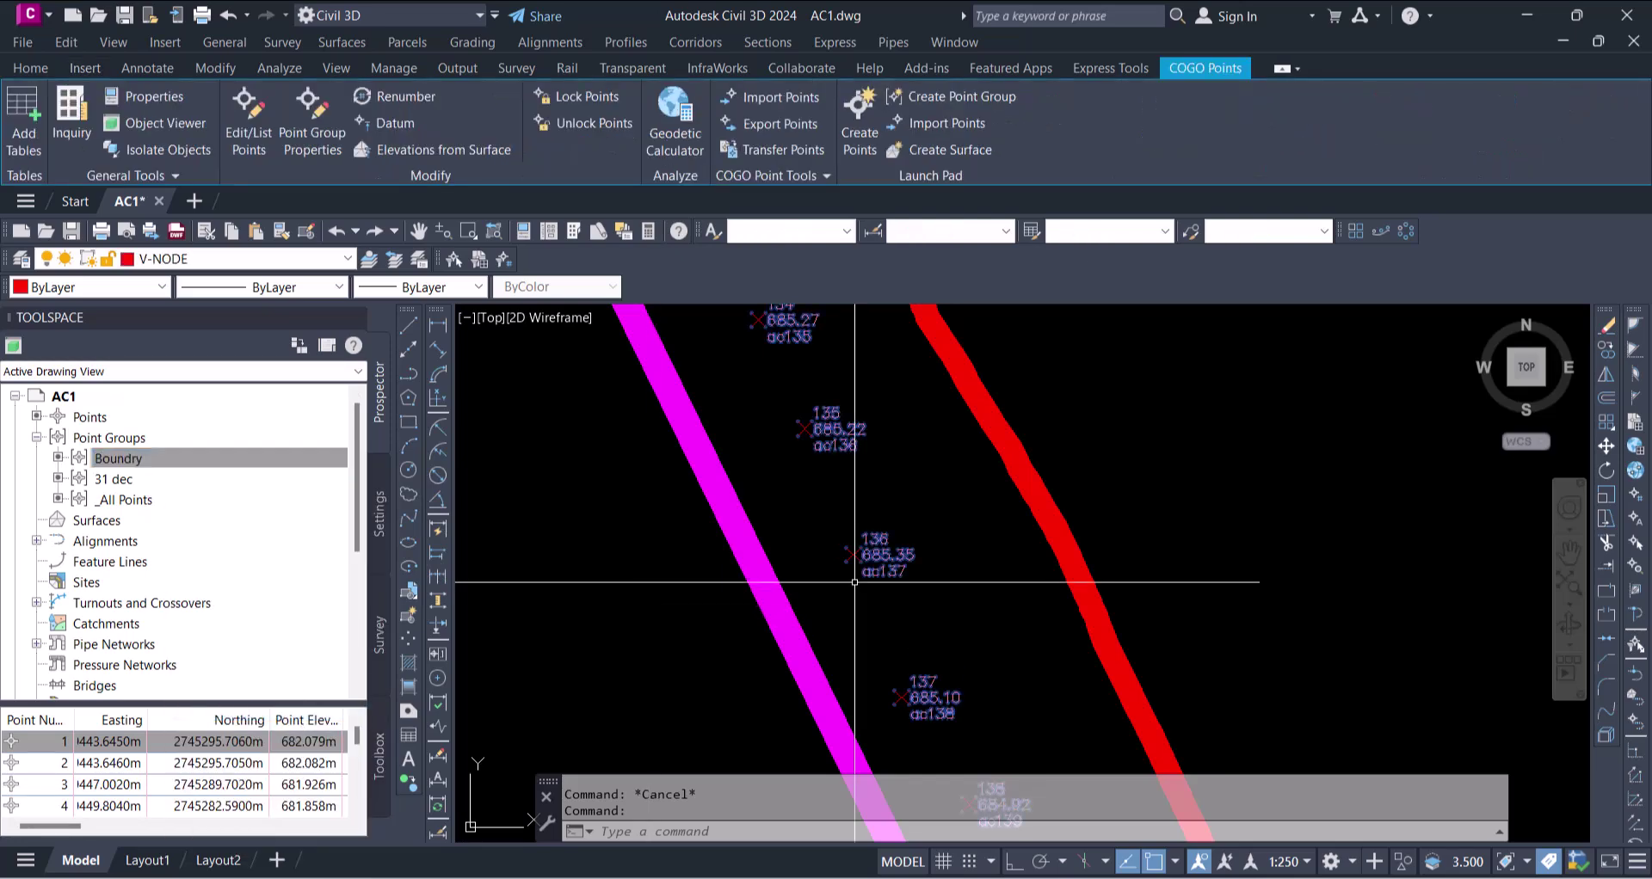
{"action": "scroll", "coordinate": [1153, 666], "scroll_direction": "down", "scroll_amount": 5}
{"action": "scroll", "coordinate": [1153, 666], "scroll_direction": "down", "scroll_amount": 2}
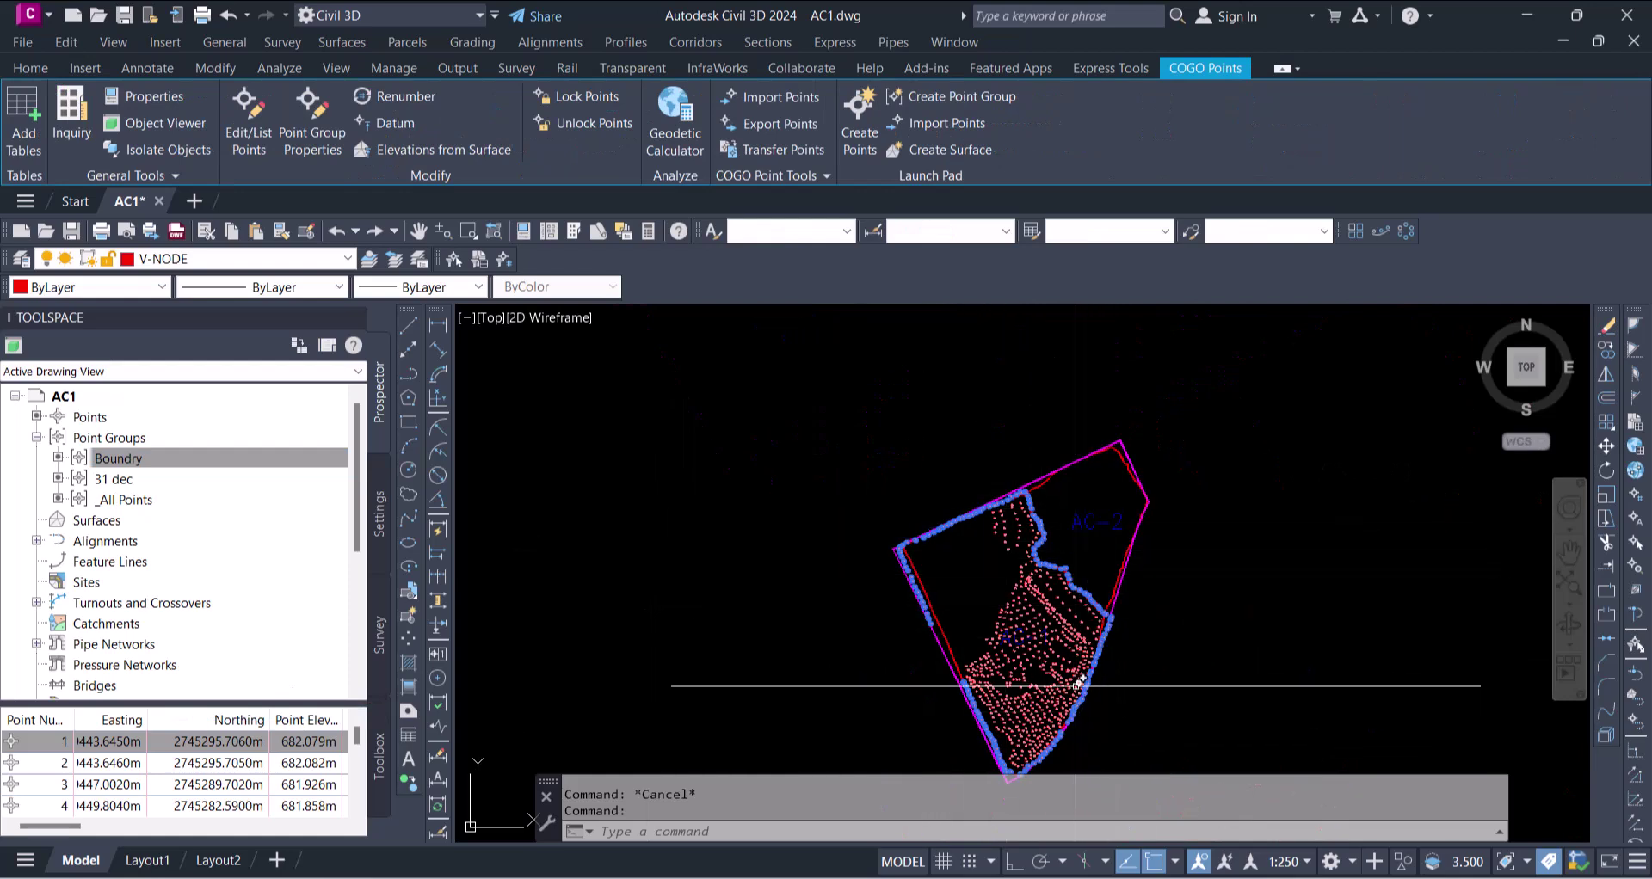
{"action": "middle_click_drag", "start_coordinate": [1015, 684], "coordinate": [1033, 564]}
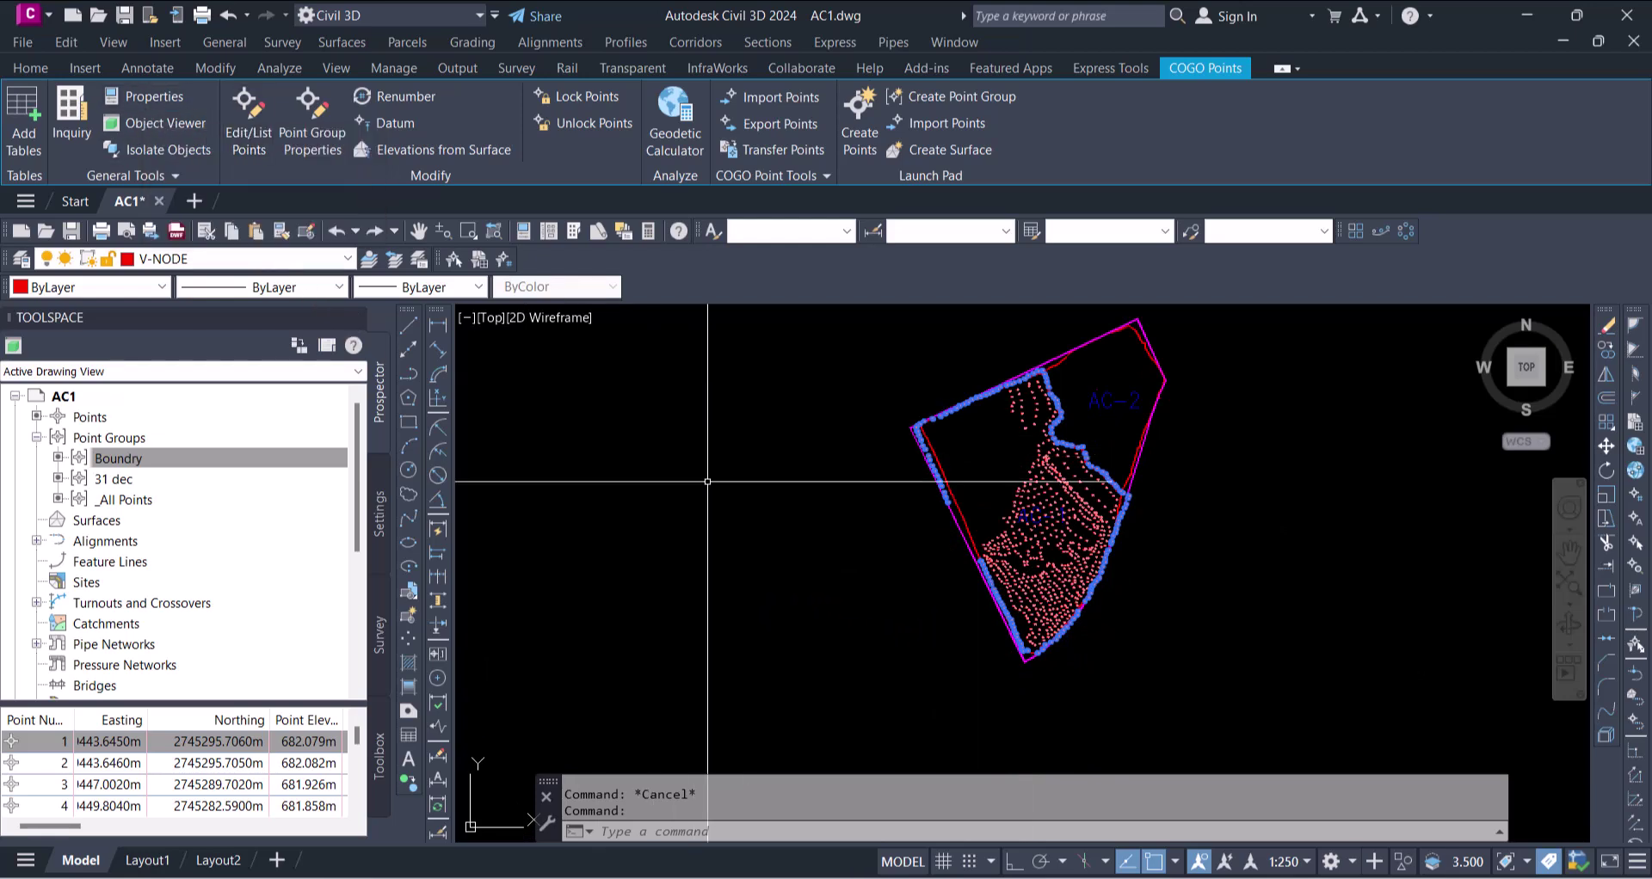
- Set the raw description of the 148 selected Boundry points to B via Properties
{"action": "right_click", "coordinate": [728, 244]}
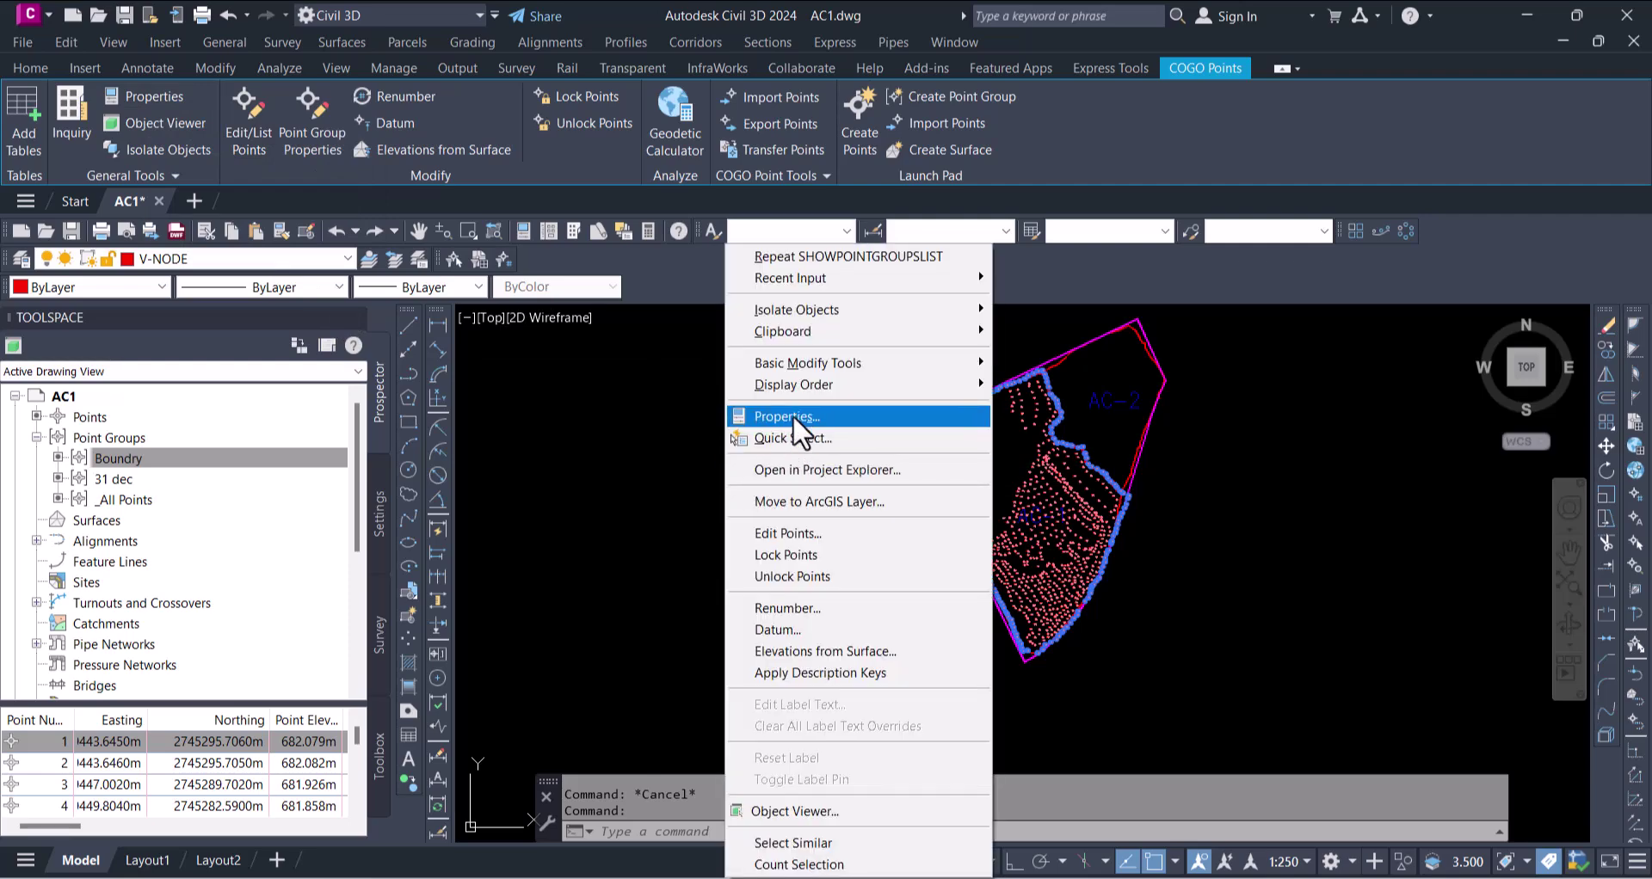
{"action": "left_click", "coordinate": [793, 415]}
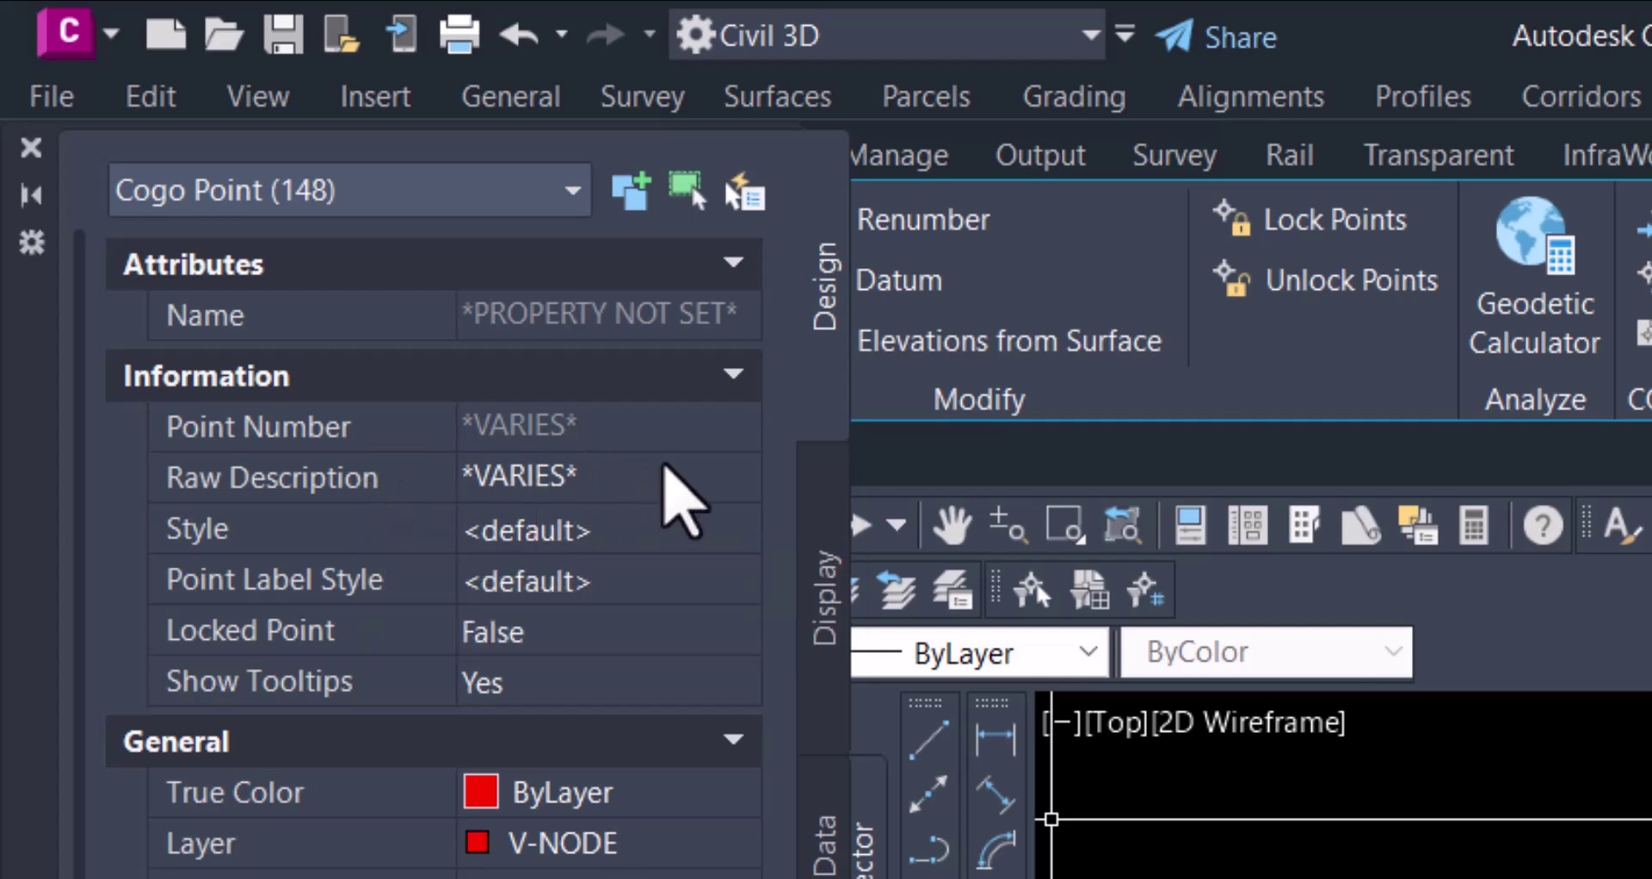
{"action": "left_click", "coordinate": [665, 475]}
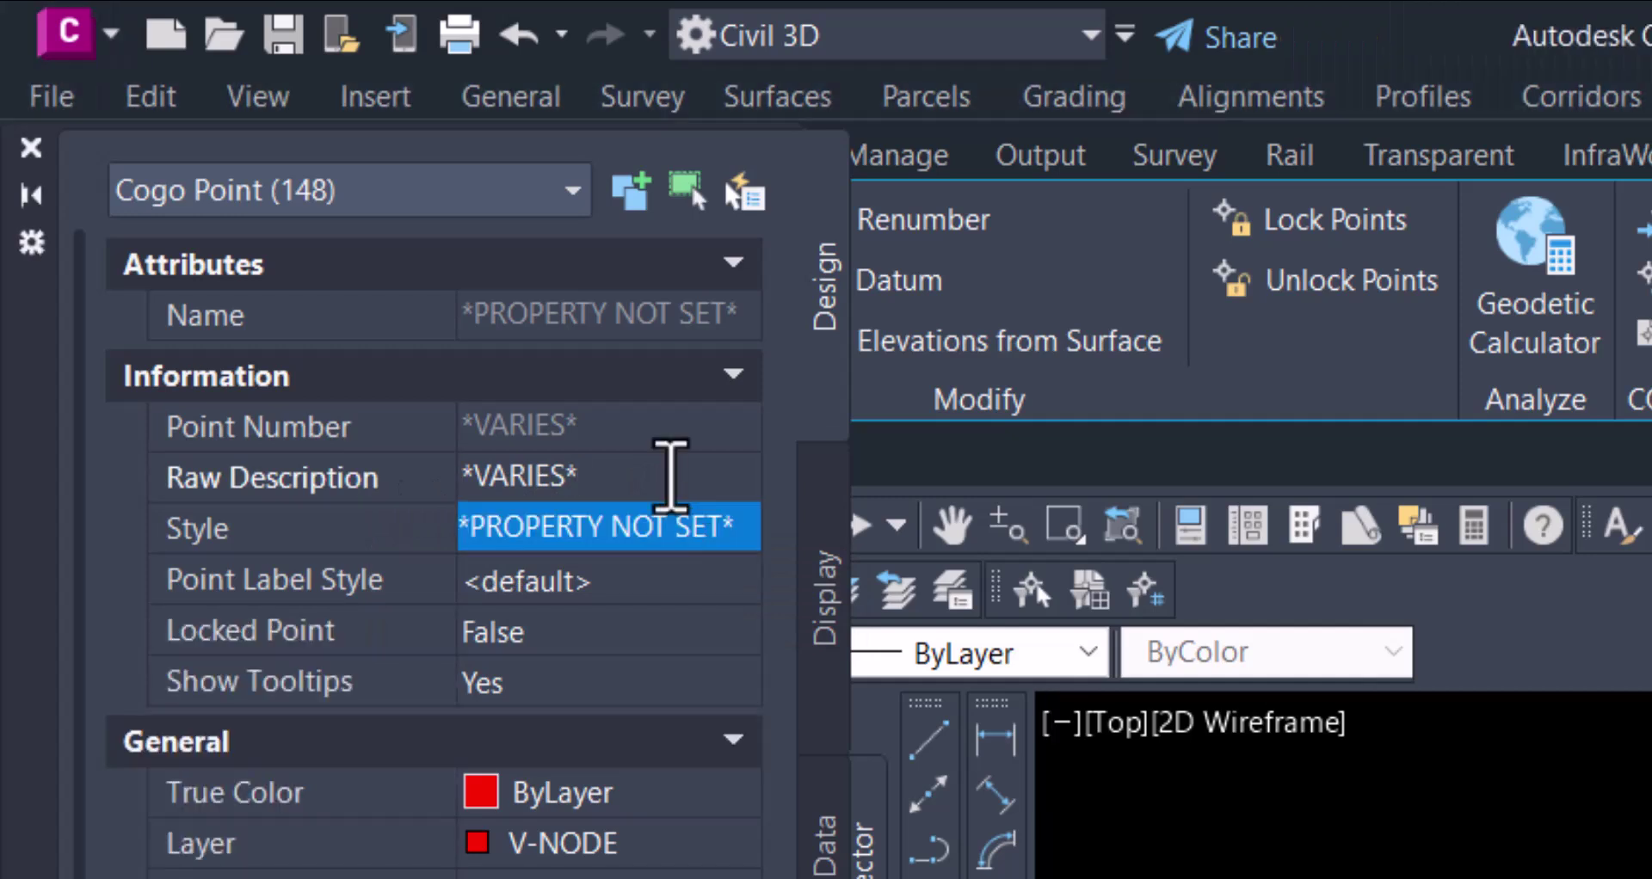
{"action": "key", "text": "BackSpace"}
{"action": "key", "text": "BackSpace"}
{"action": "key", "text": "BackSpace"}
{"action": "key", "text": "BackSpace"}
{"action": "key", "text": "BackSpace"}
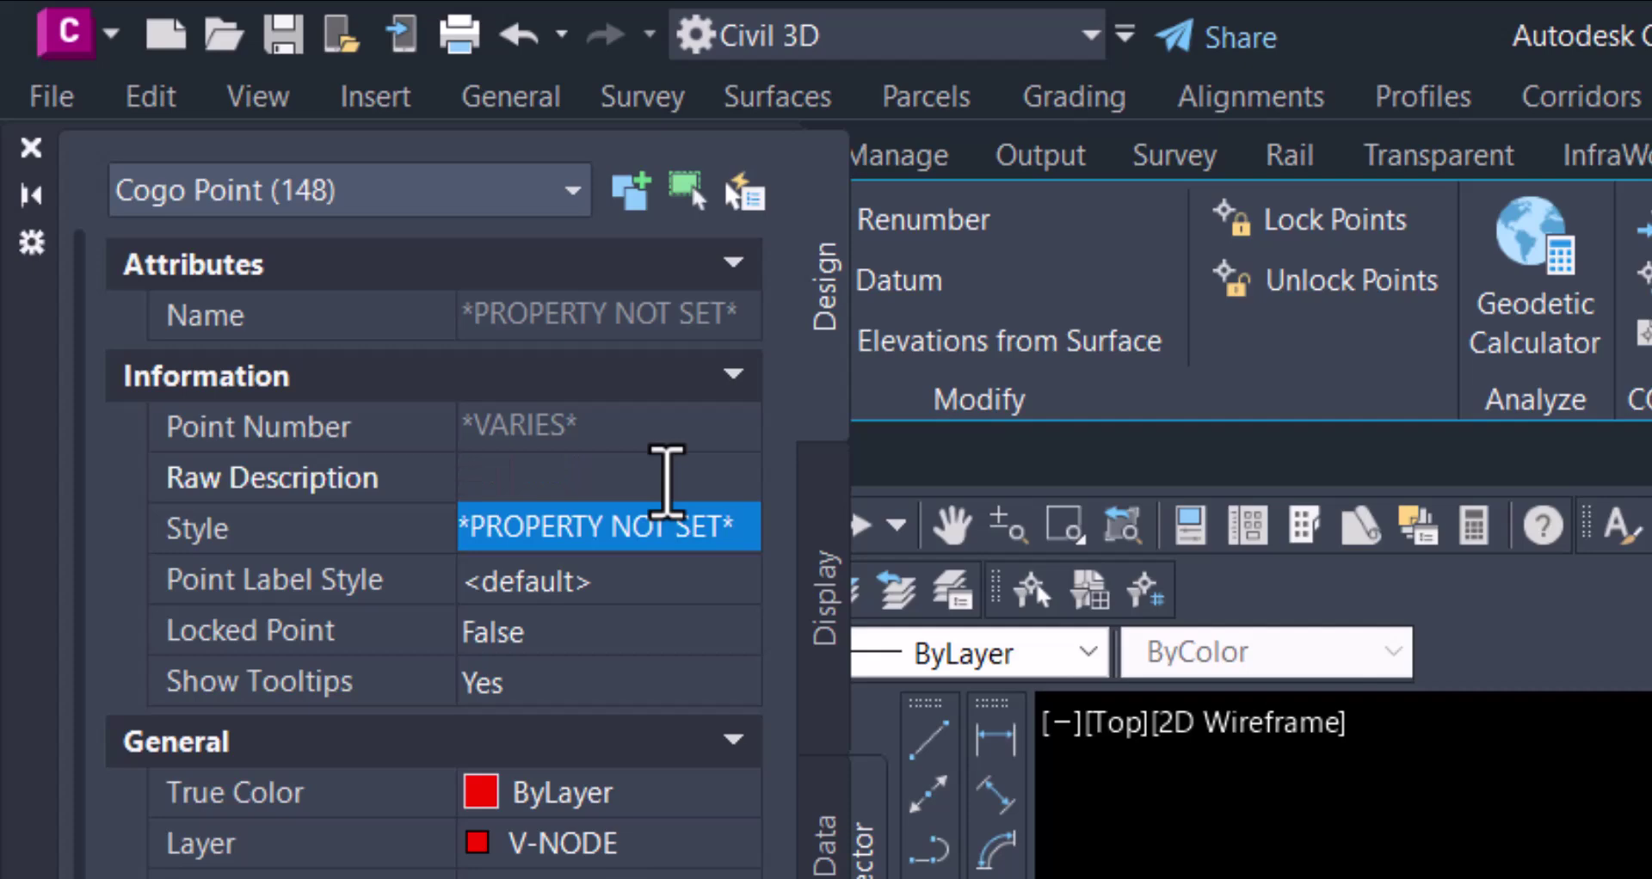
{"action": "type", "text": "B"}
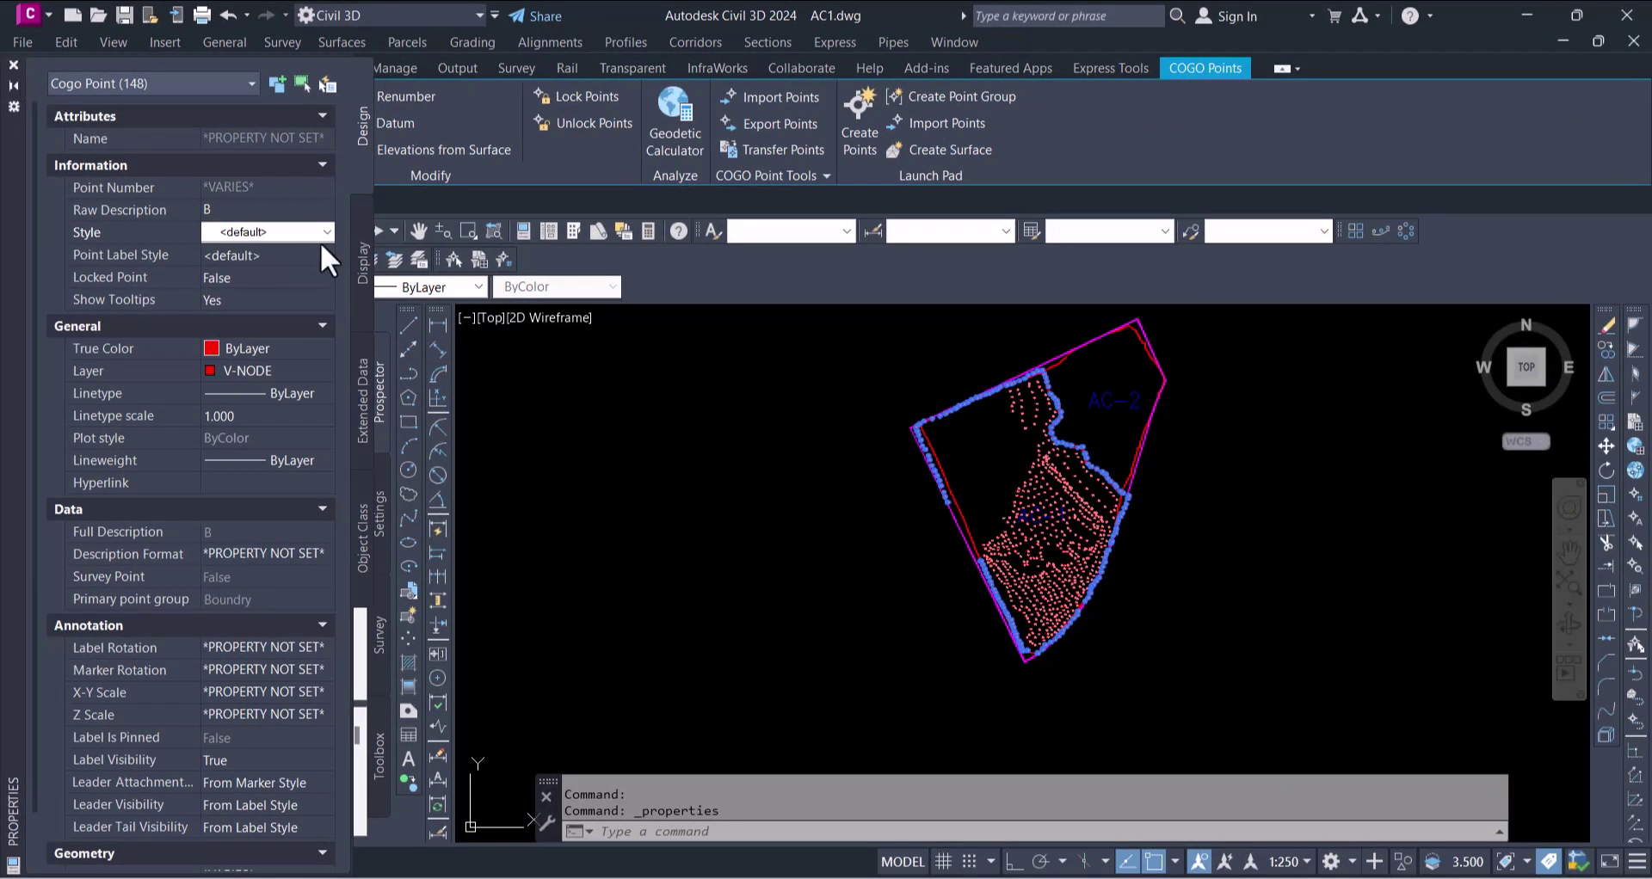
{"action": "left_click", "coordinate": [12, 67]}
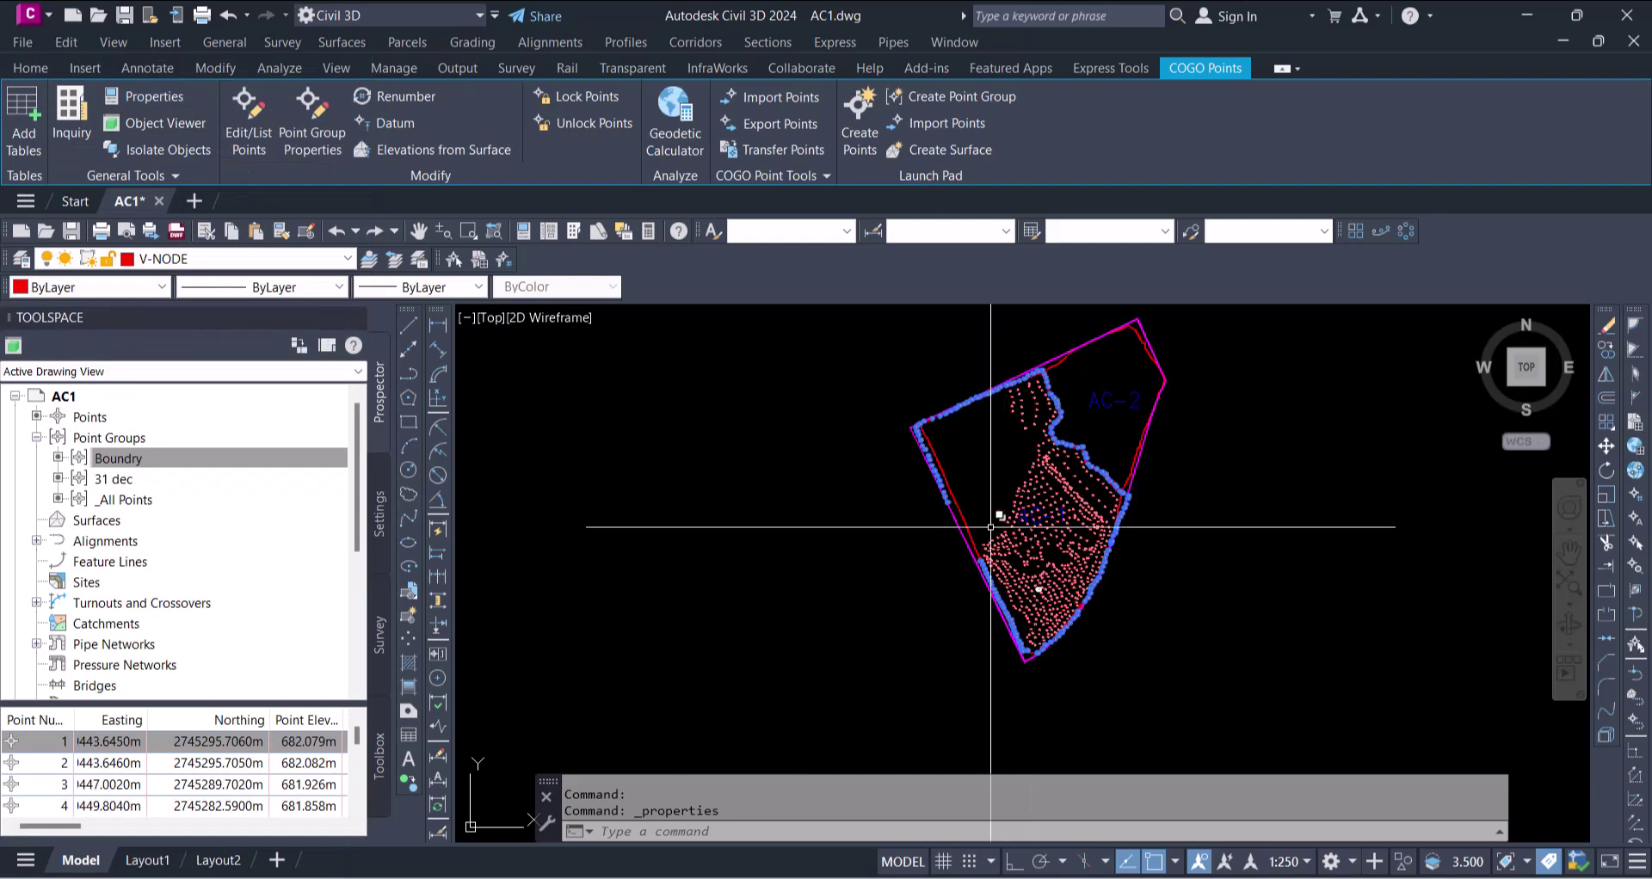
- Zoom in to confirm boundary point 144 now shows description B
{"action": "scroll", "coordinate": [892, 443], "scroll_direction": "up", "scroll_amount": 5}
{"action": "scroll", "coordinate": [892, 443], "scroll_direction": "up", "scroll_amount": 3}
{"action": "scroll", "coordinate": [887, 452], "scroll_direction": "up", "scroll_amount": 3}
{"action": "scroll", "coordinate": [870, 477], "scroll_direction": "up", "scroll_amount": 3}
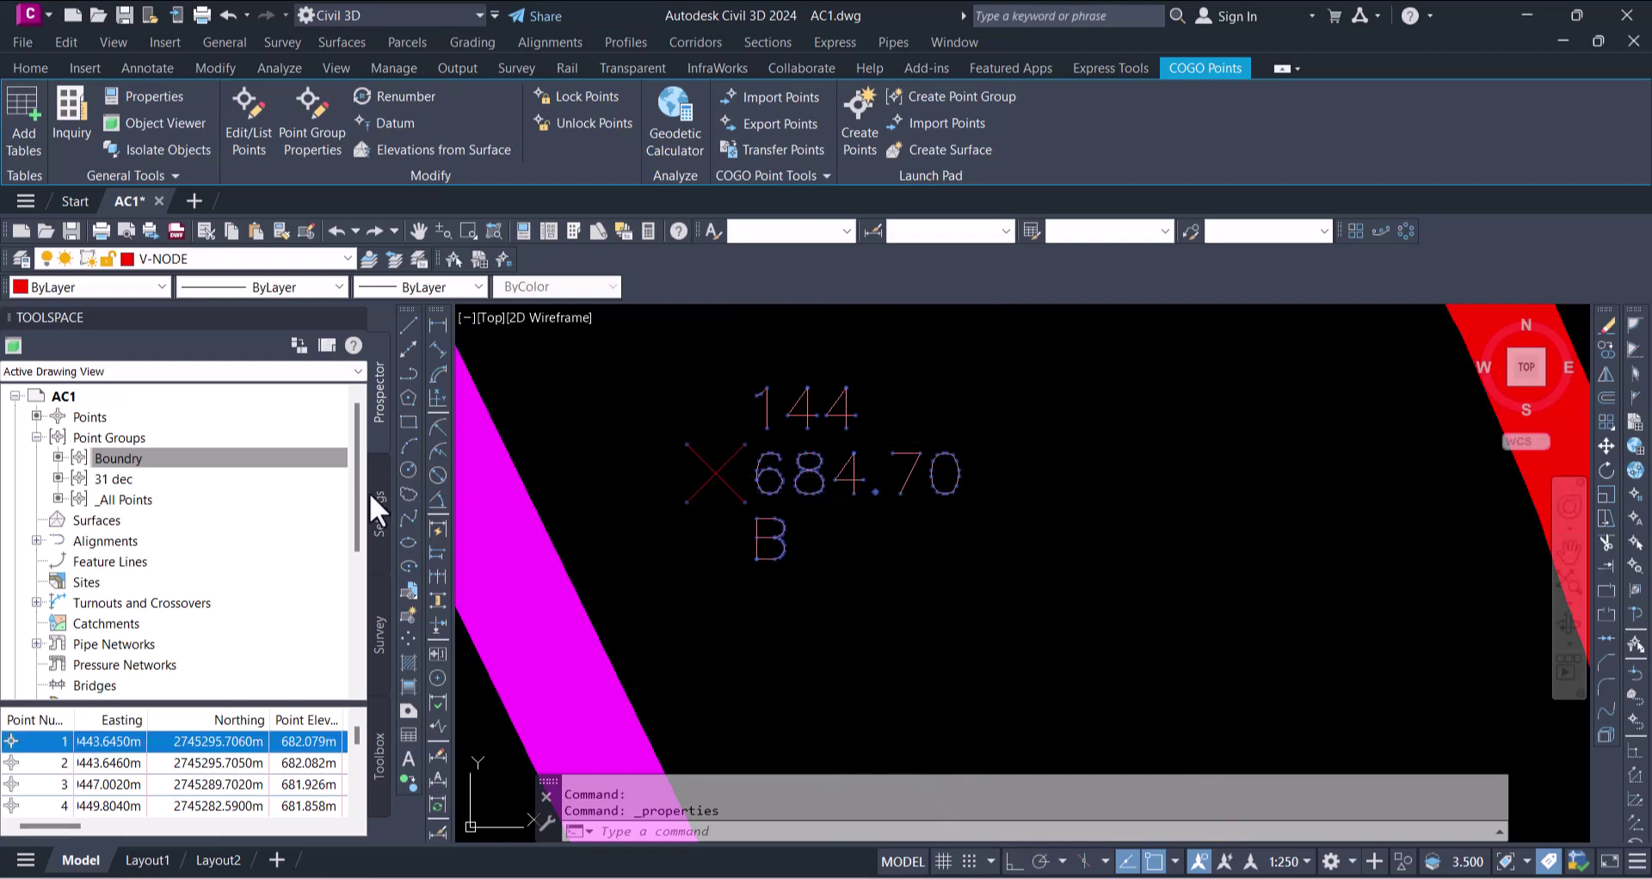
- Review the _All Points group's point list descriptions, then close the dialog
{"action": "right_click", "coordinate": [138, 499]}
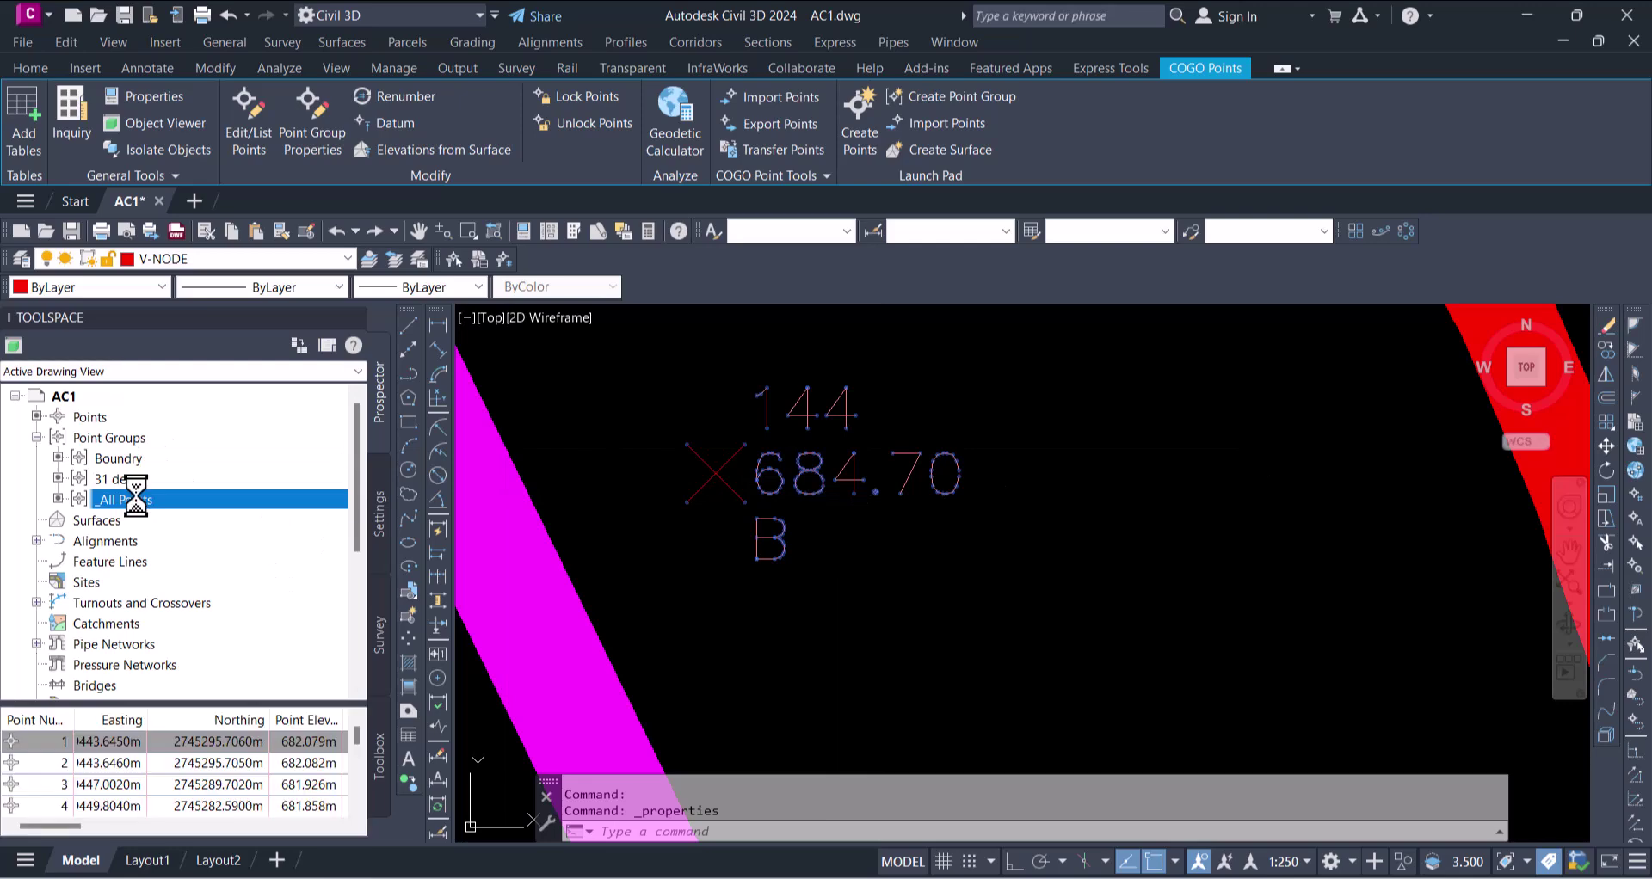
{"action": "left_click", "coordinate": [179, 506]}
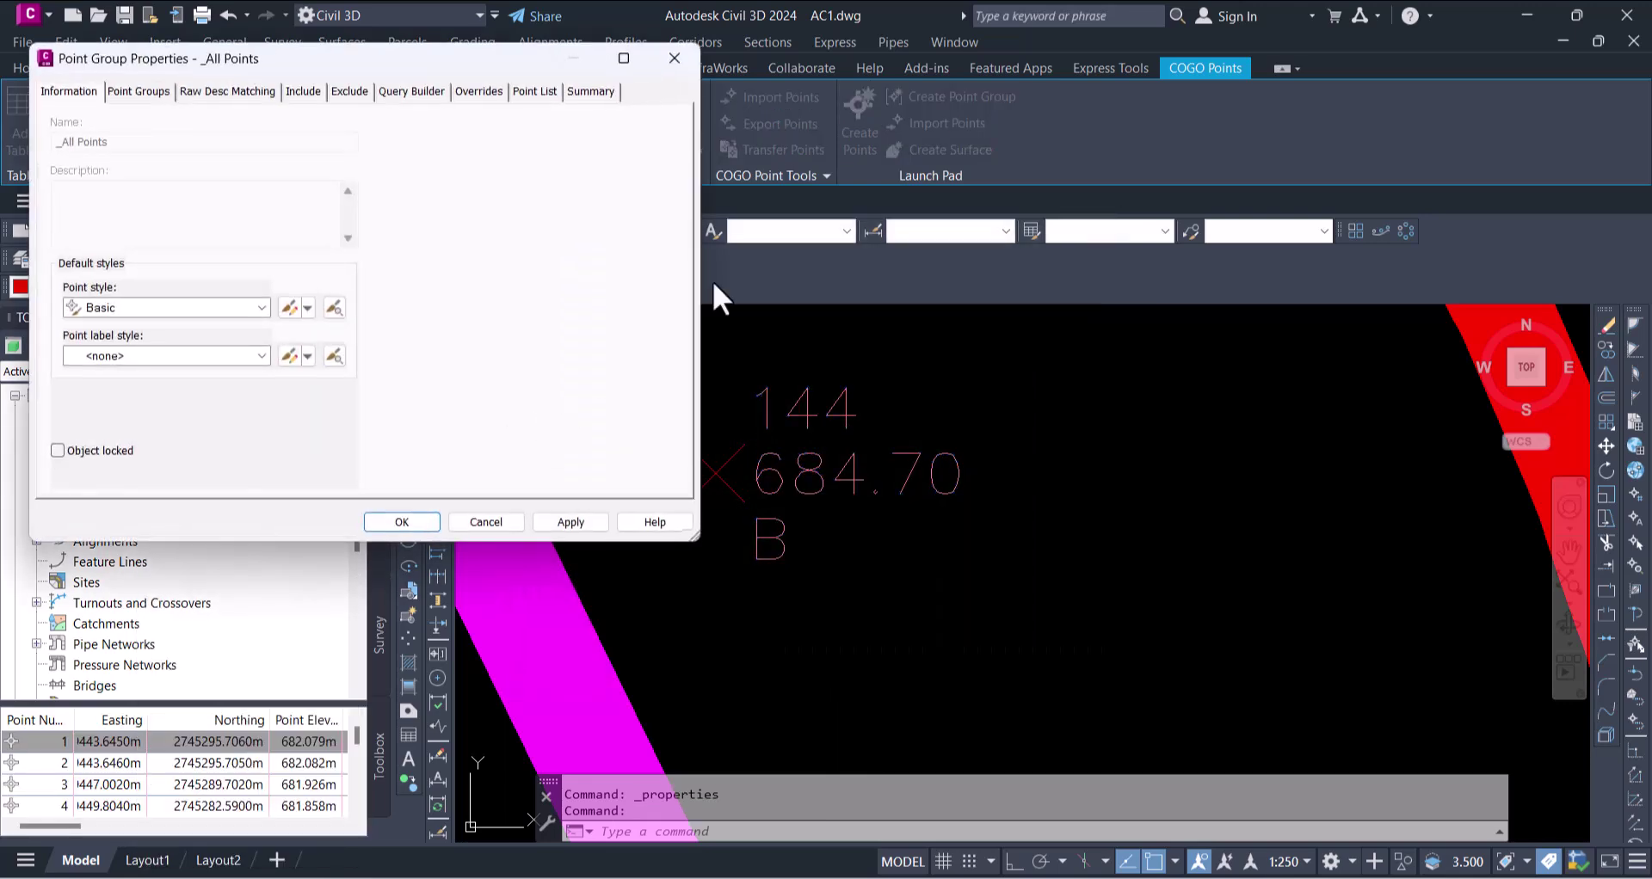
{"action": "left_click", "coordinate": [534, 91]}
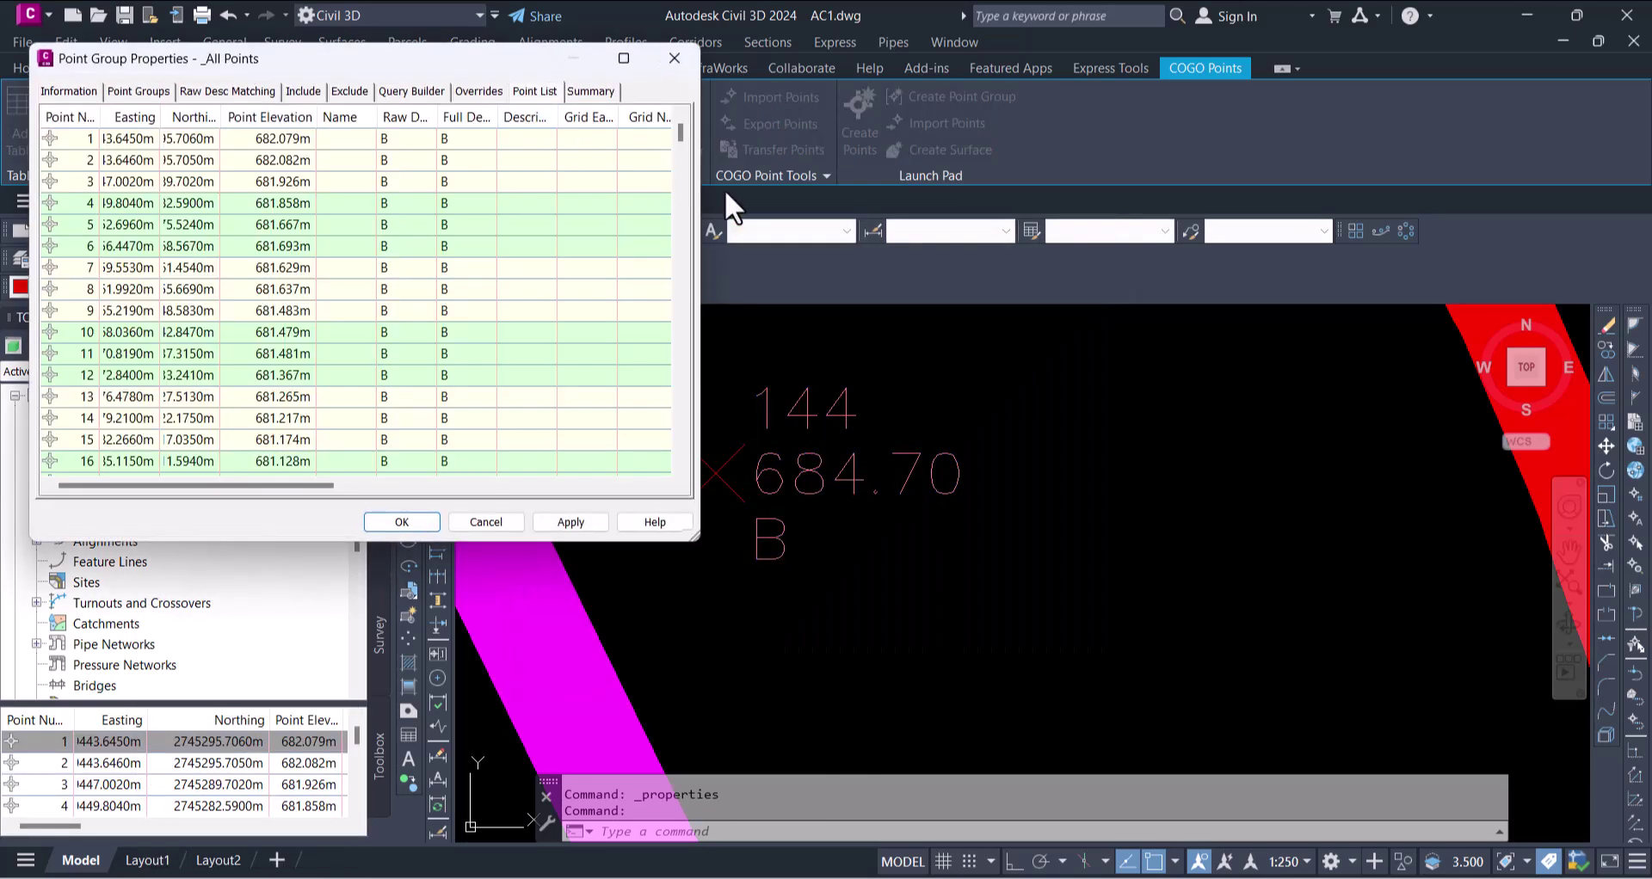
{"action": "left_click_drag", "start_coordinate": [680, 136], "coordinate": [680, 447]}
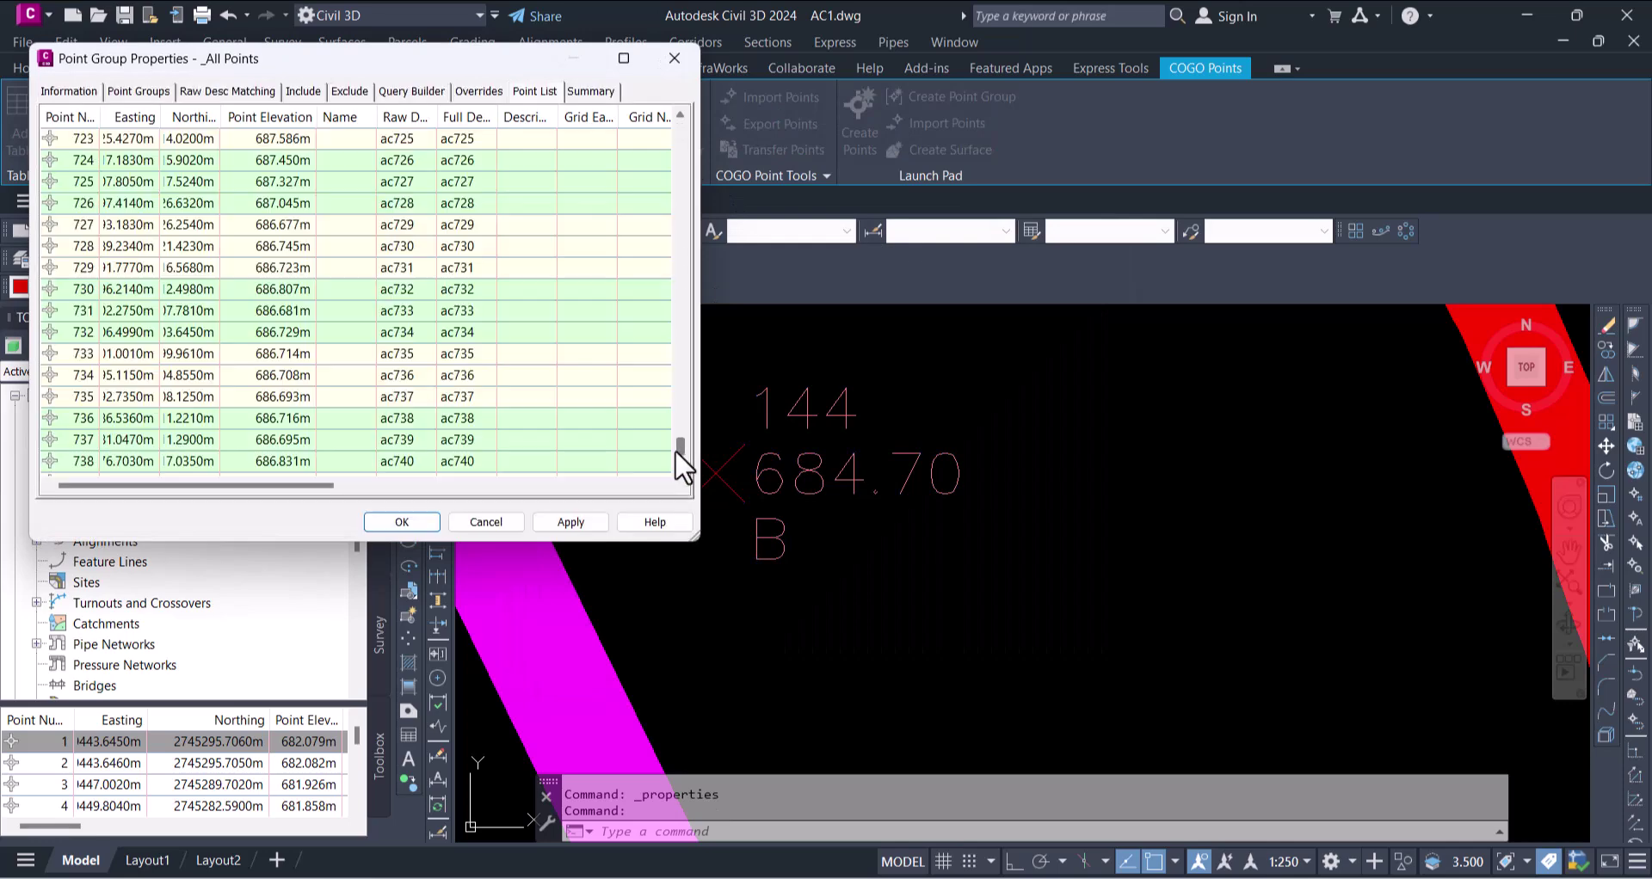
{"action": "scroll", "coordinate": [676, 456], "scroll_direction": "down", "scroll_amount": 2}
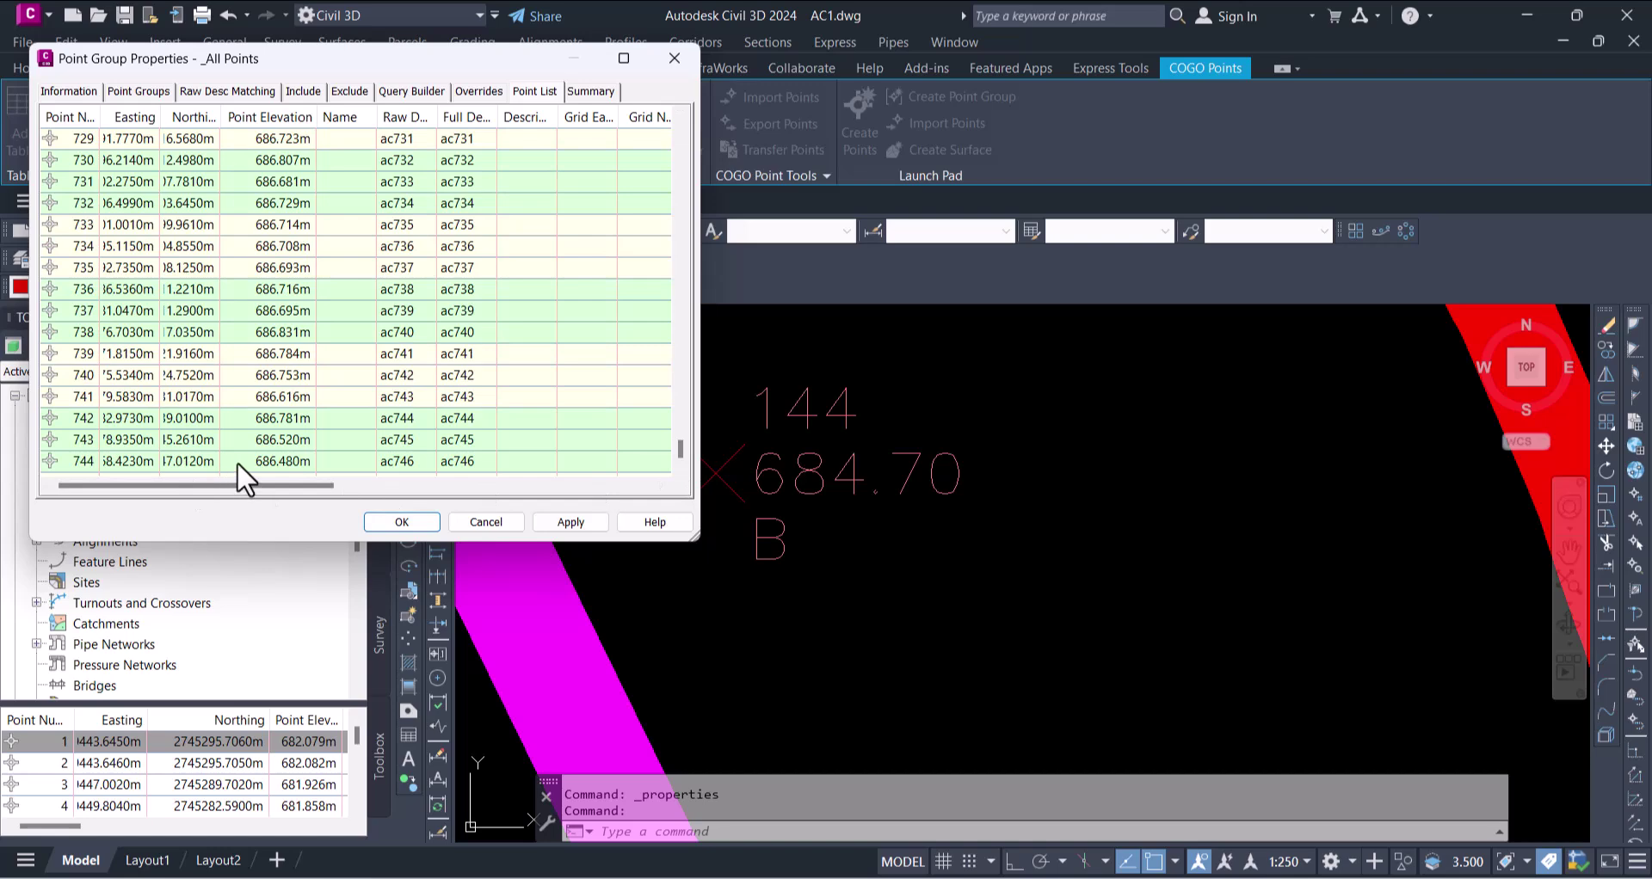
{"action": "left_click", "coordinate": [405, 522]}
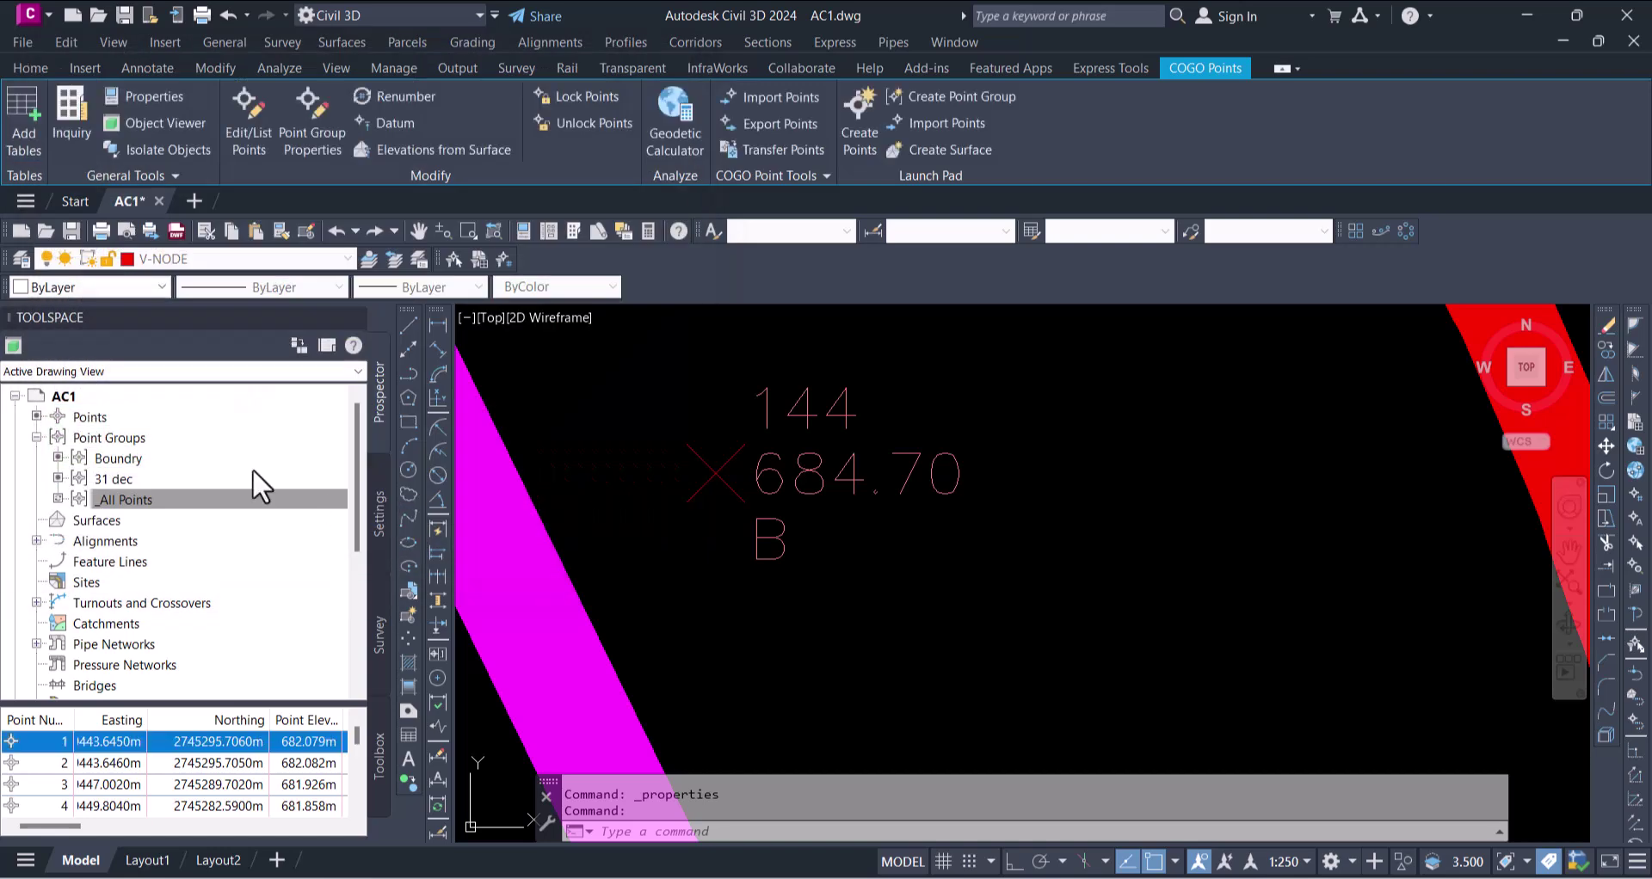
- Start a new point group in Prospector and name it Bal
{"action": "left_click", "coordinate": [148, 436]}
{"action": "right_click", "coordinate": [148, 435]}
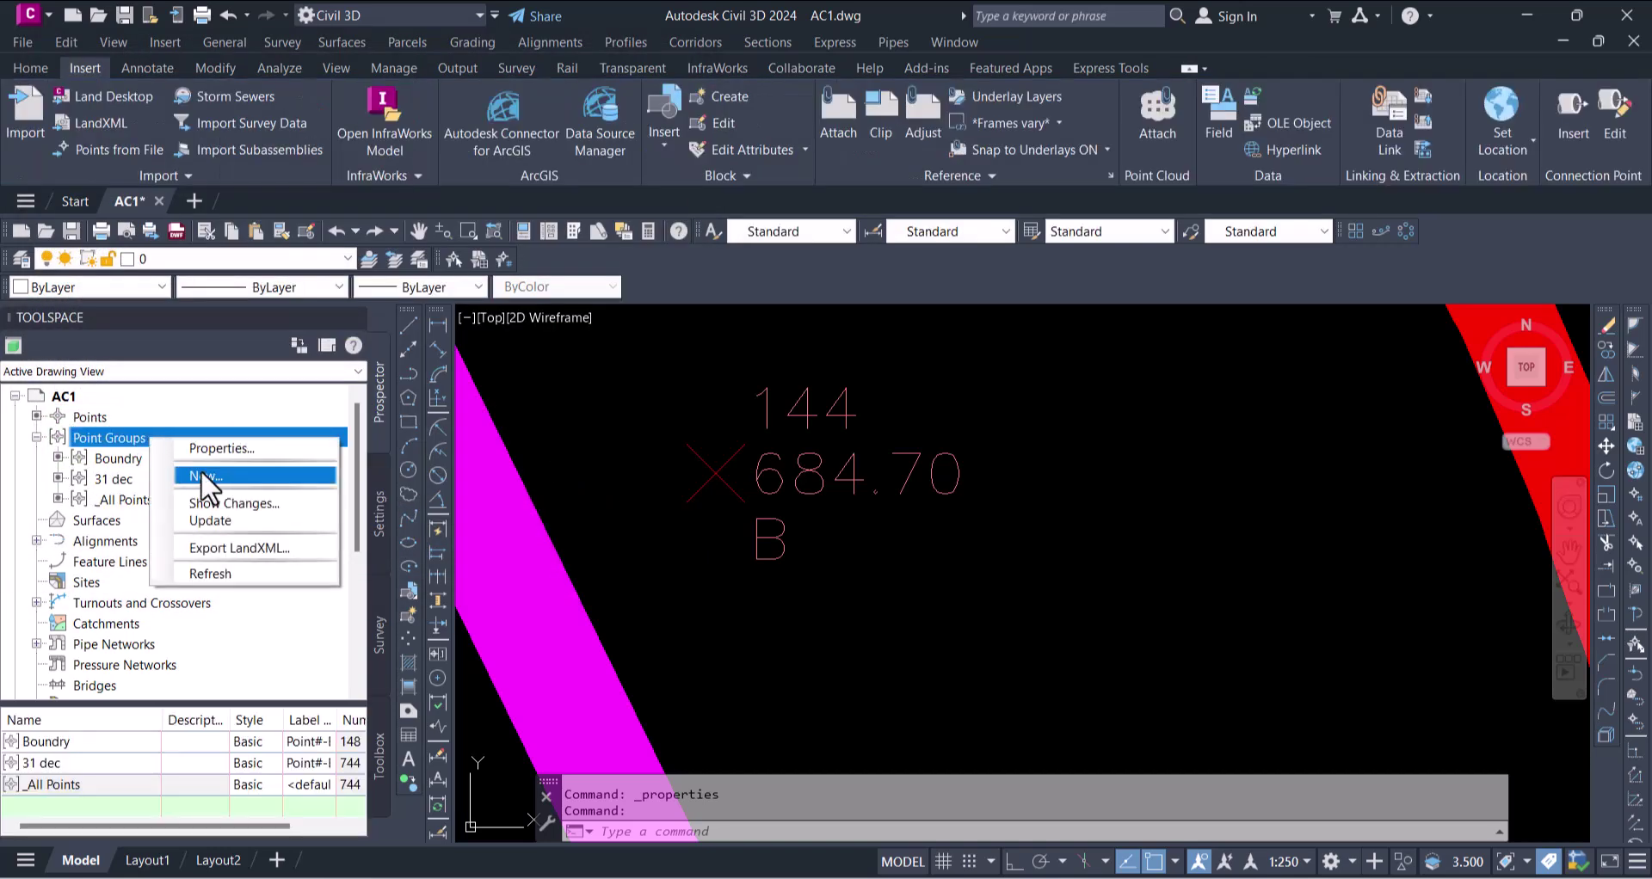
{"action": "left_click", "coordinate": [205, 475]}
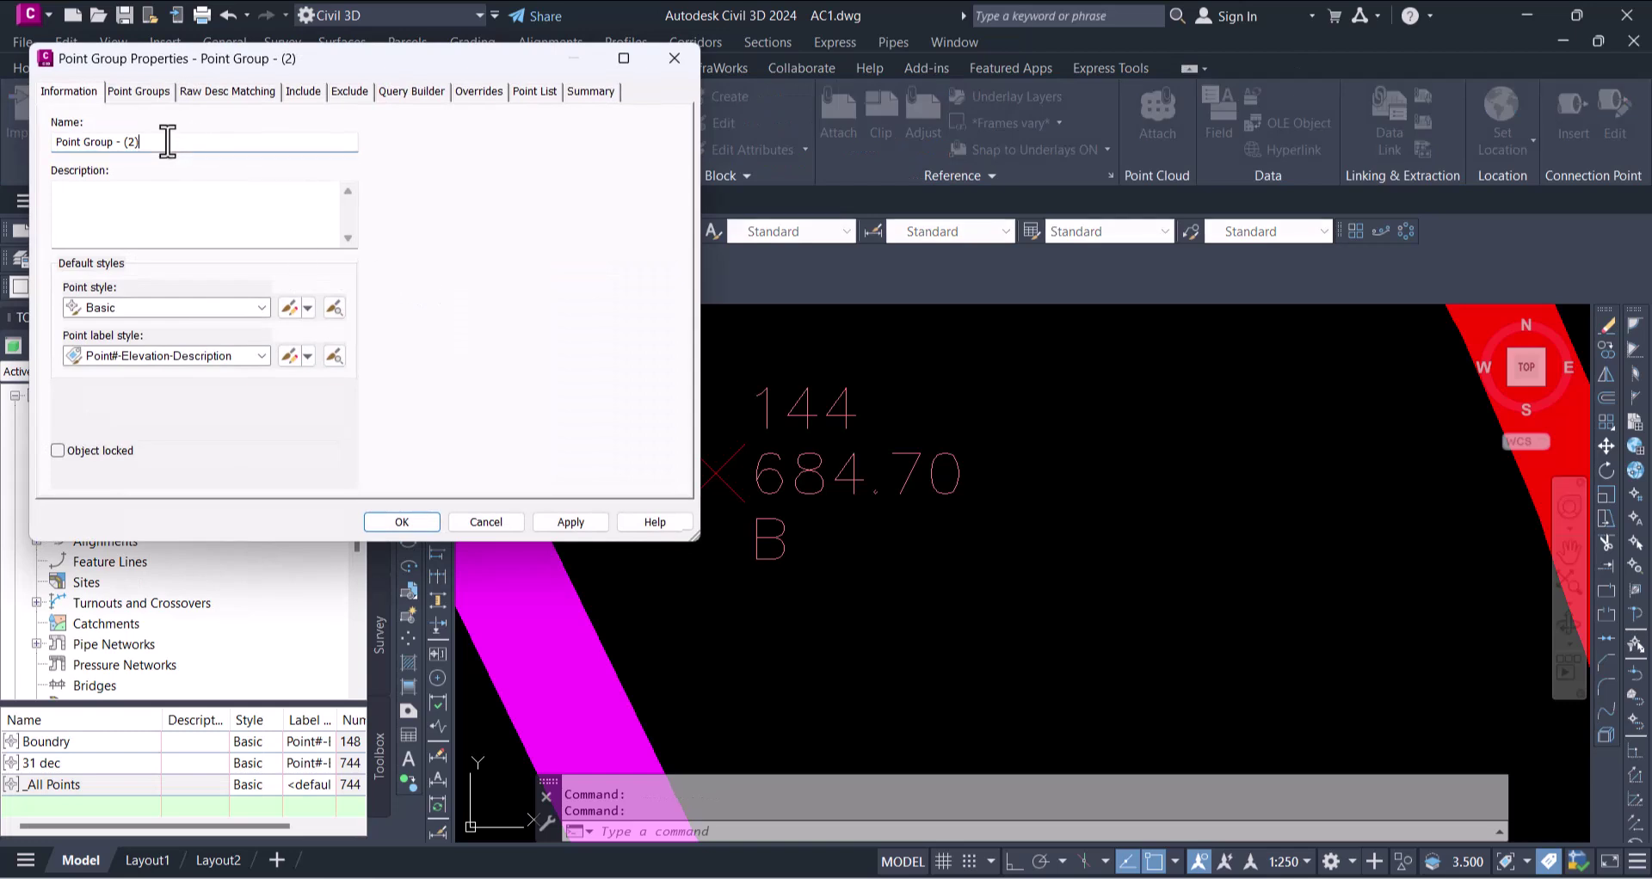
{"action": "left_click_drag", "start_coordinate": [168, 142], "coordinate": [27, 167]}
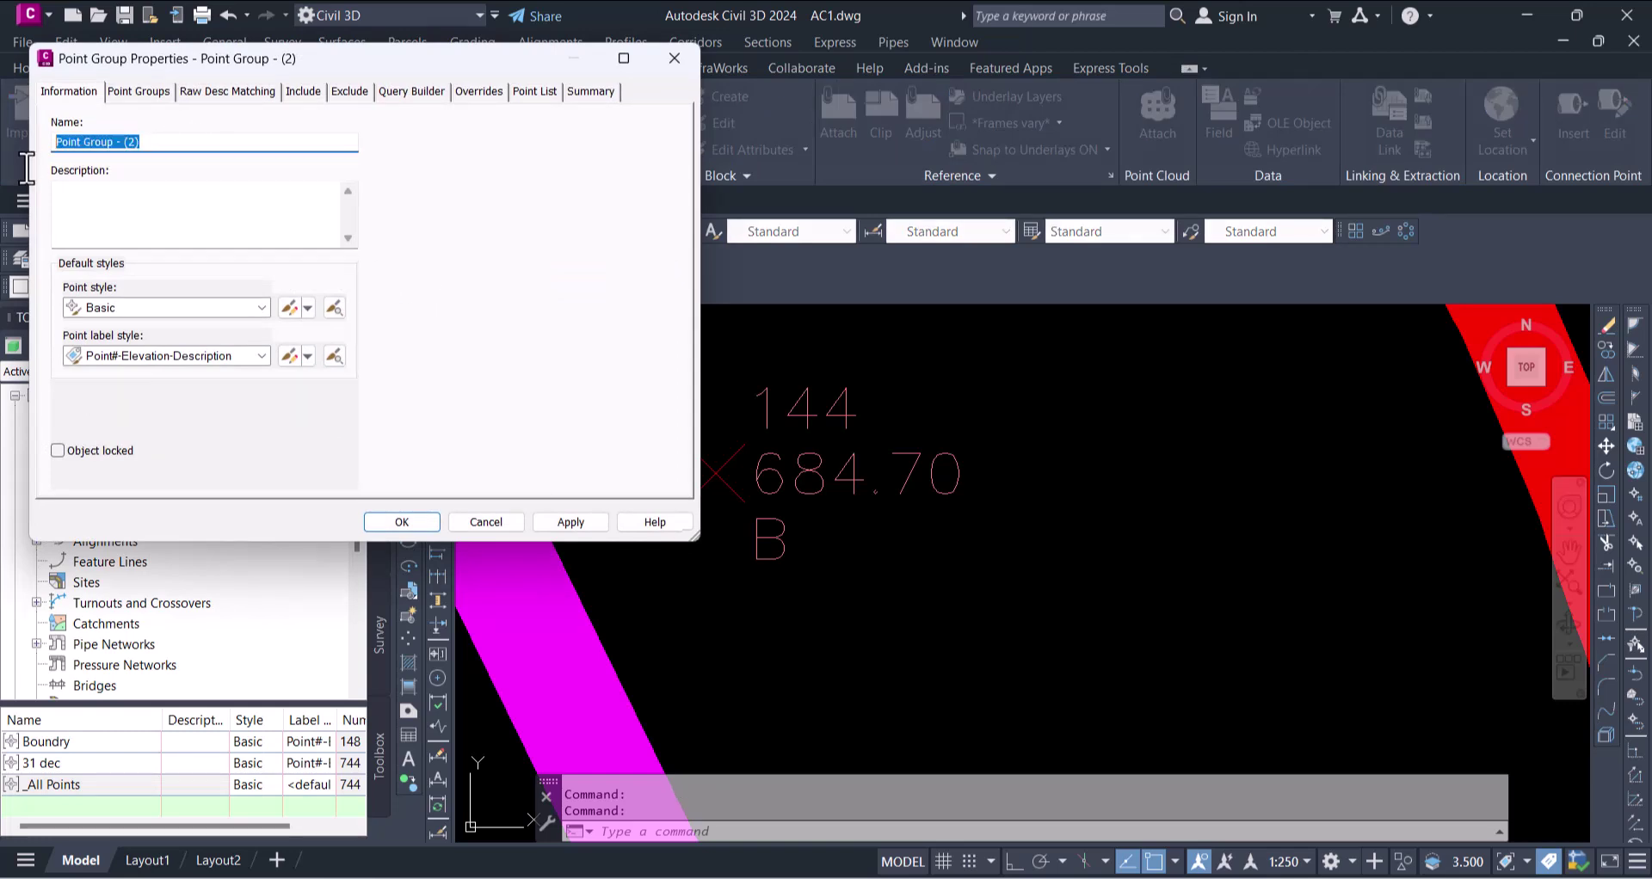
{"action": "type", "text": "Bal"}
- Include points by a number range ending at 748 and preview the list
{"action": "left_click", "coordinate": [303, 91]}
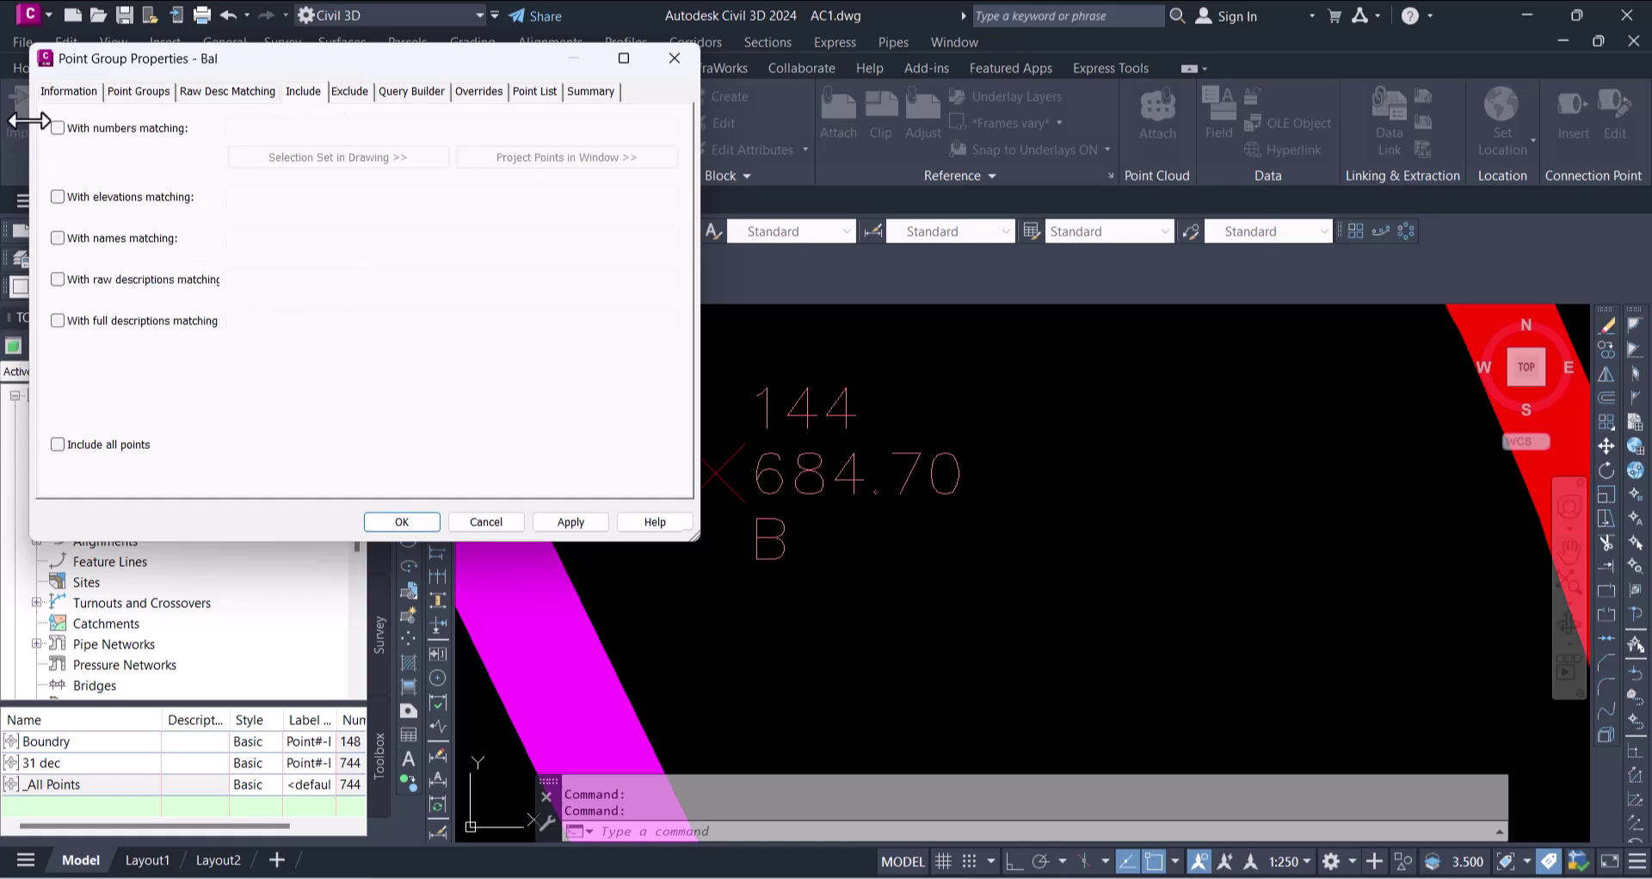
{"action": "left_click", "coordinate": [58, 127]}
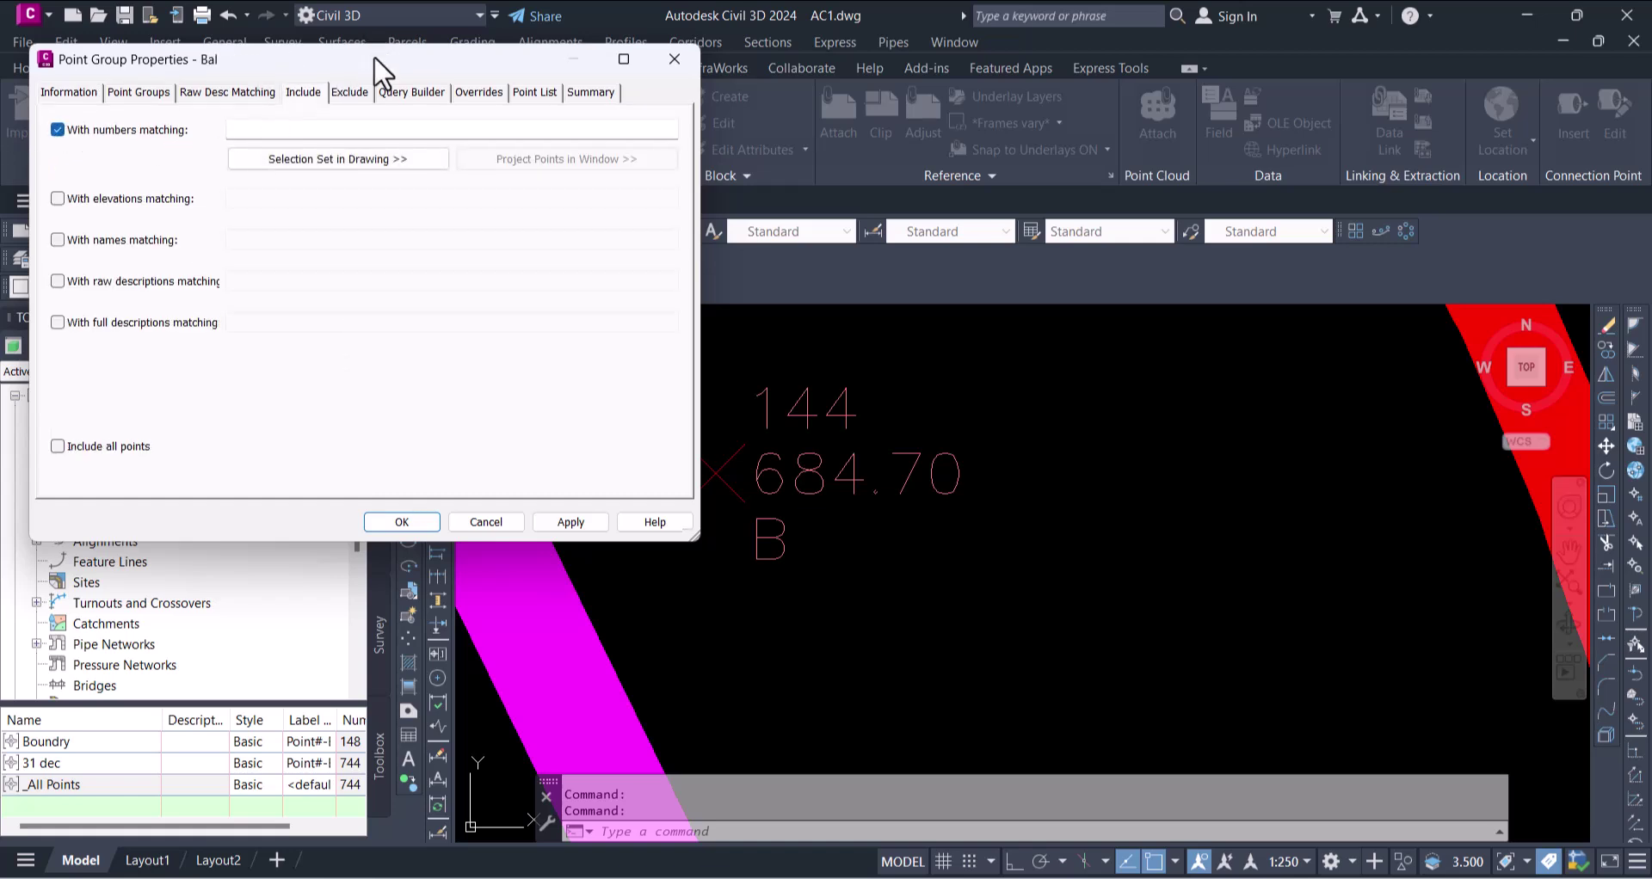
{"action": "left_click_drag", "start_coordinate": [374, 60], "coordinate": [893, 79]}
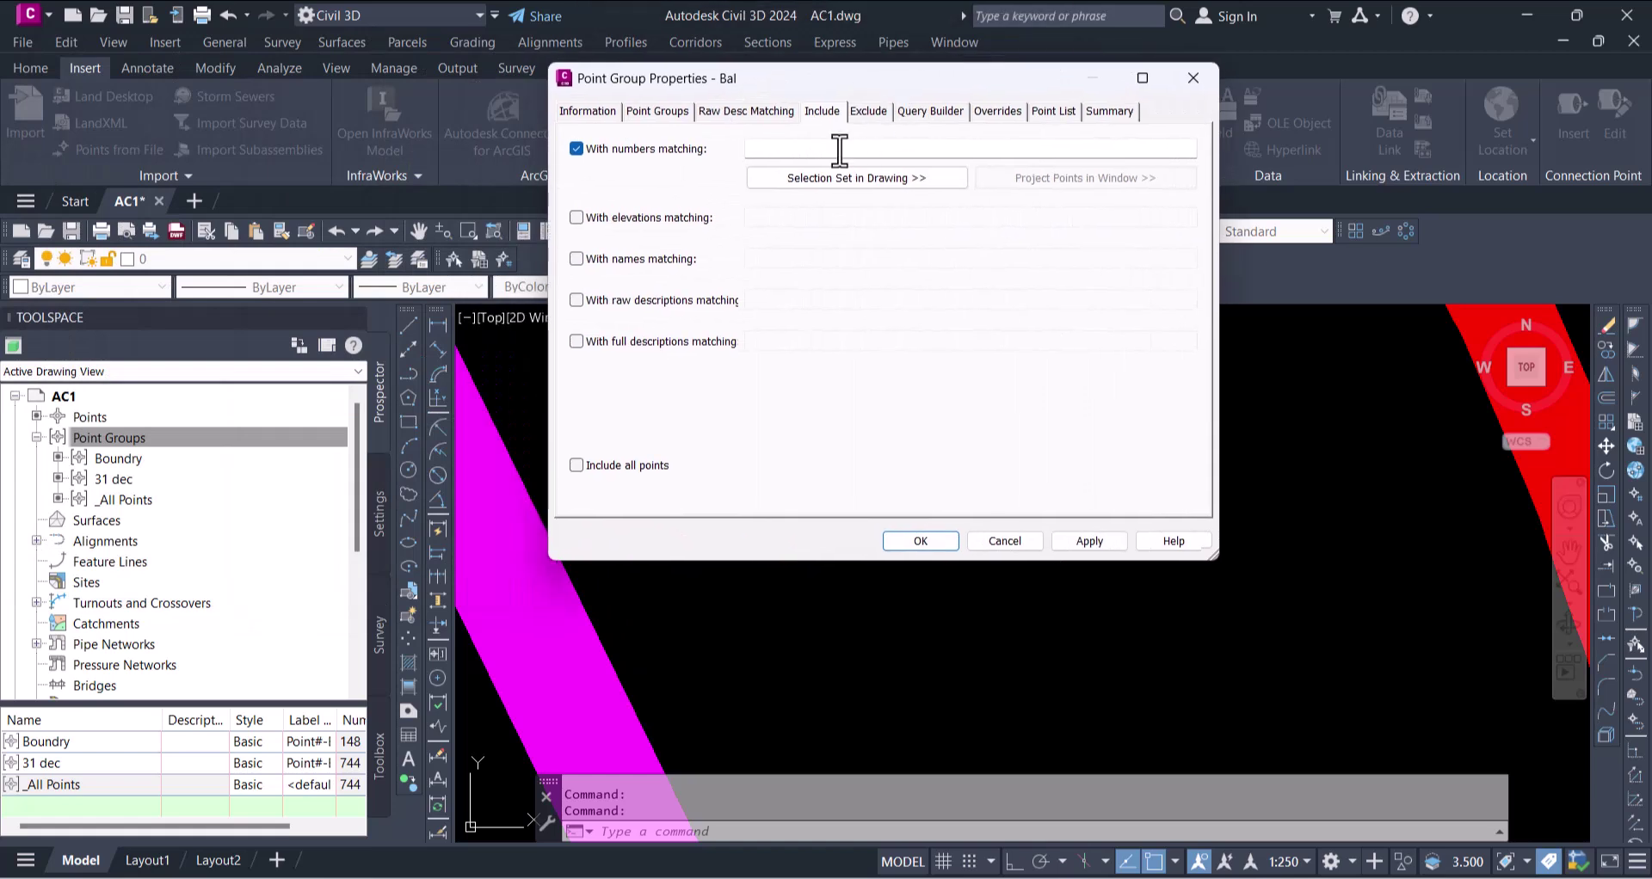
{"action": "left_click", "coordinate": [837, 151]}
{"action": "type", "text": "148-748"}
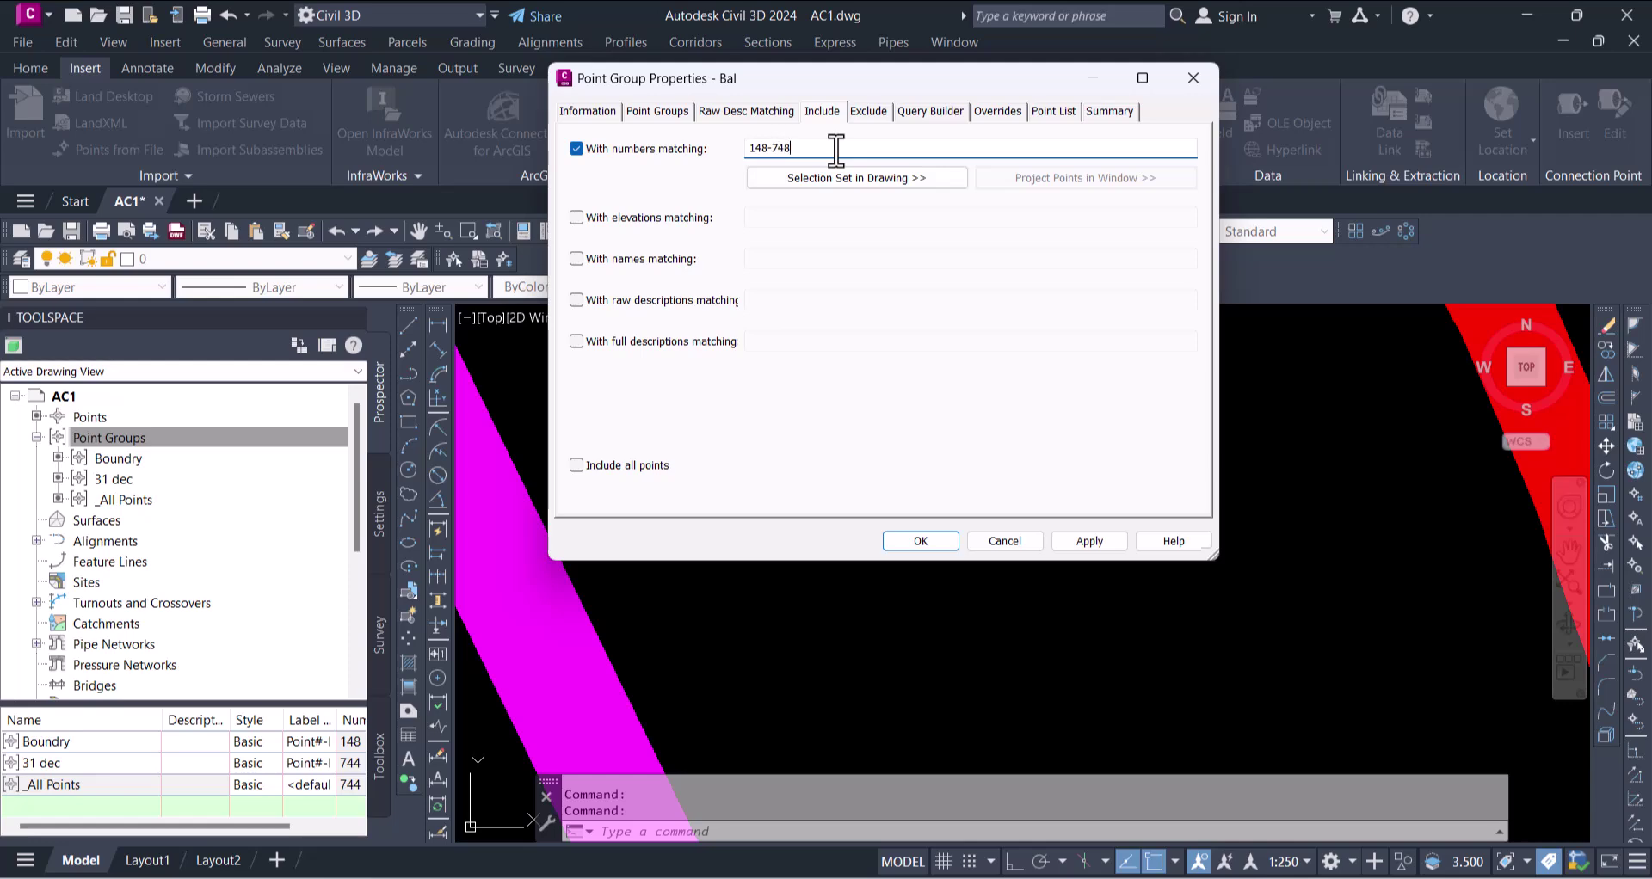
{"action": "left_click", "coordinate": [1053, 111]}
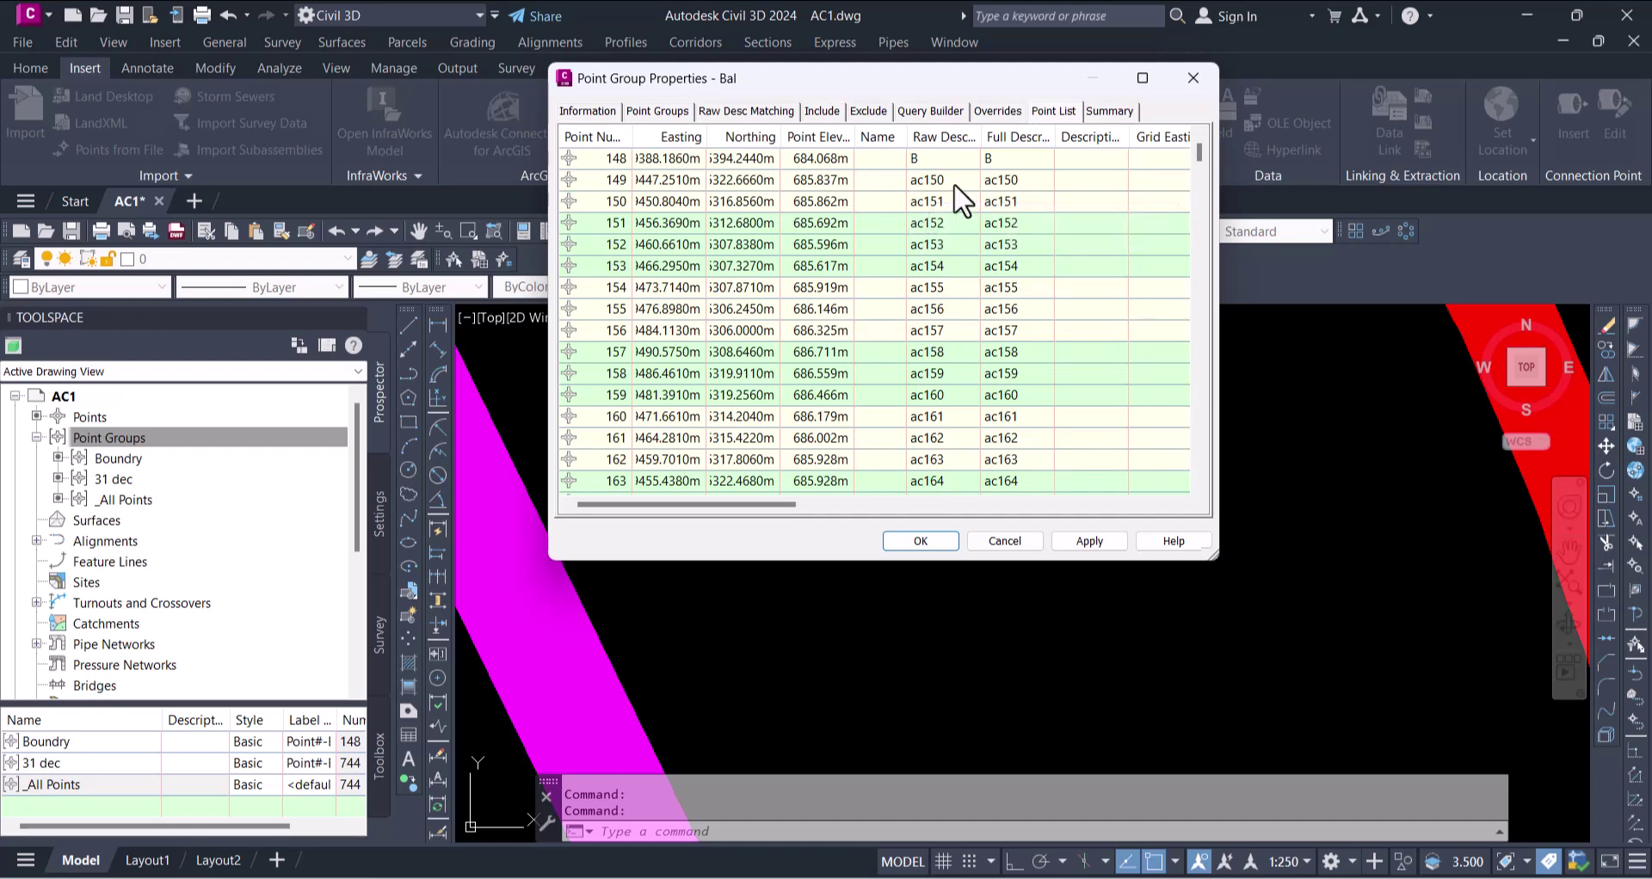
- Correct the range to 149-748, recheck the point list, and create Bal
{"action": "left_click", "coordinate": [584, 112]}
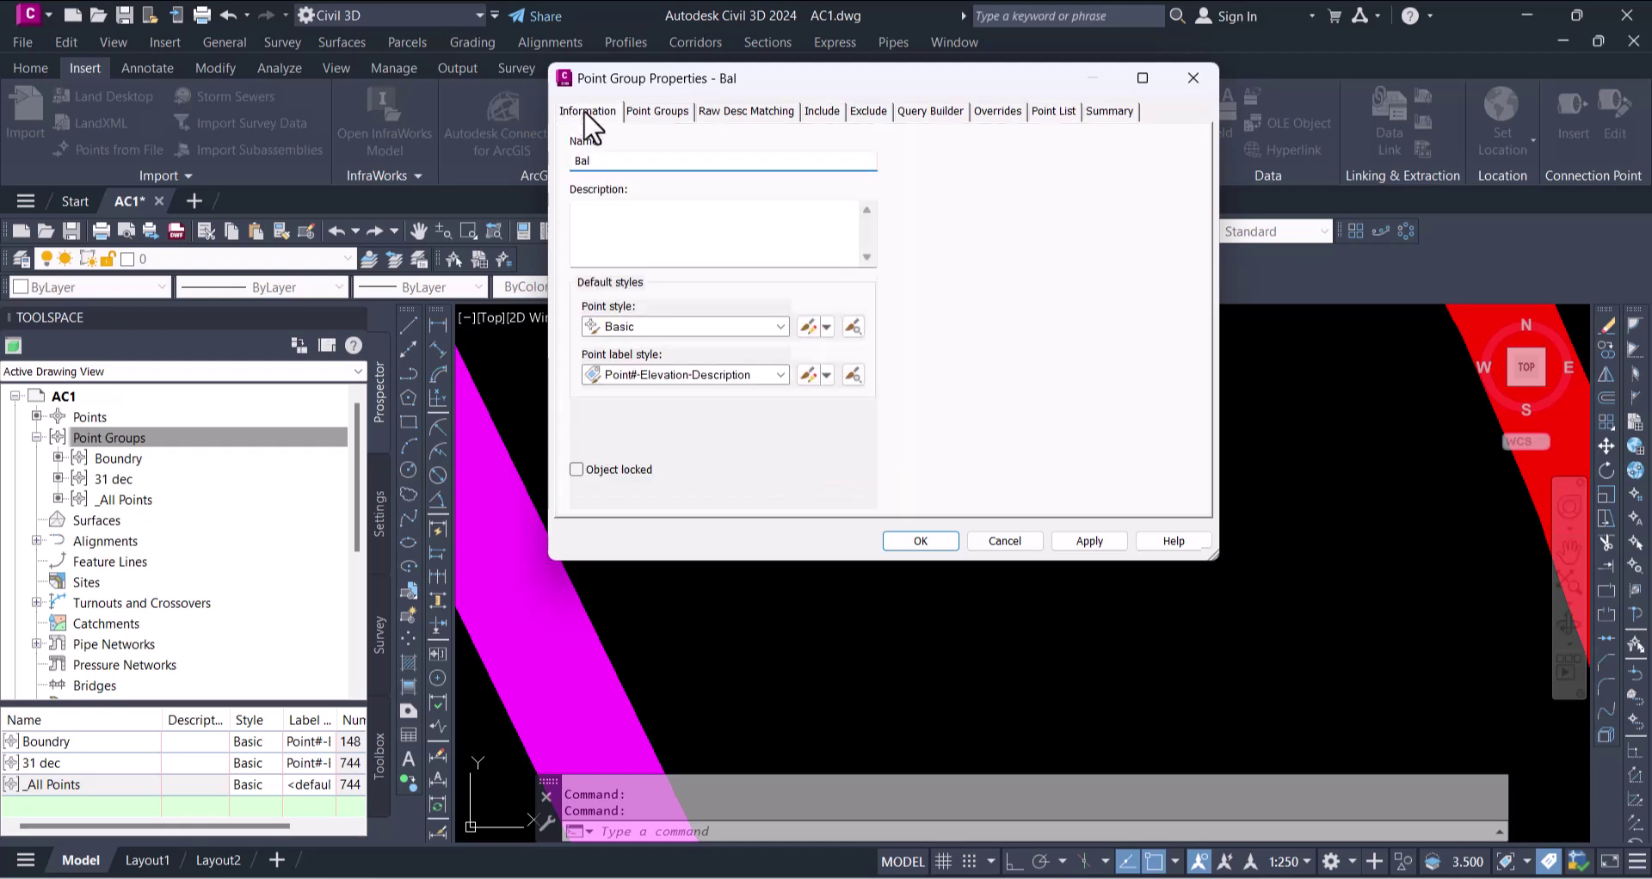
{"action": "left_click", "coordinate": [817, 114]}
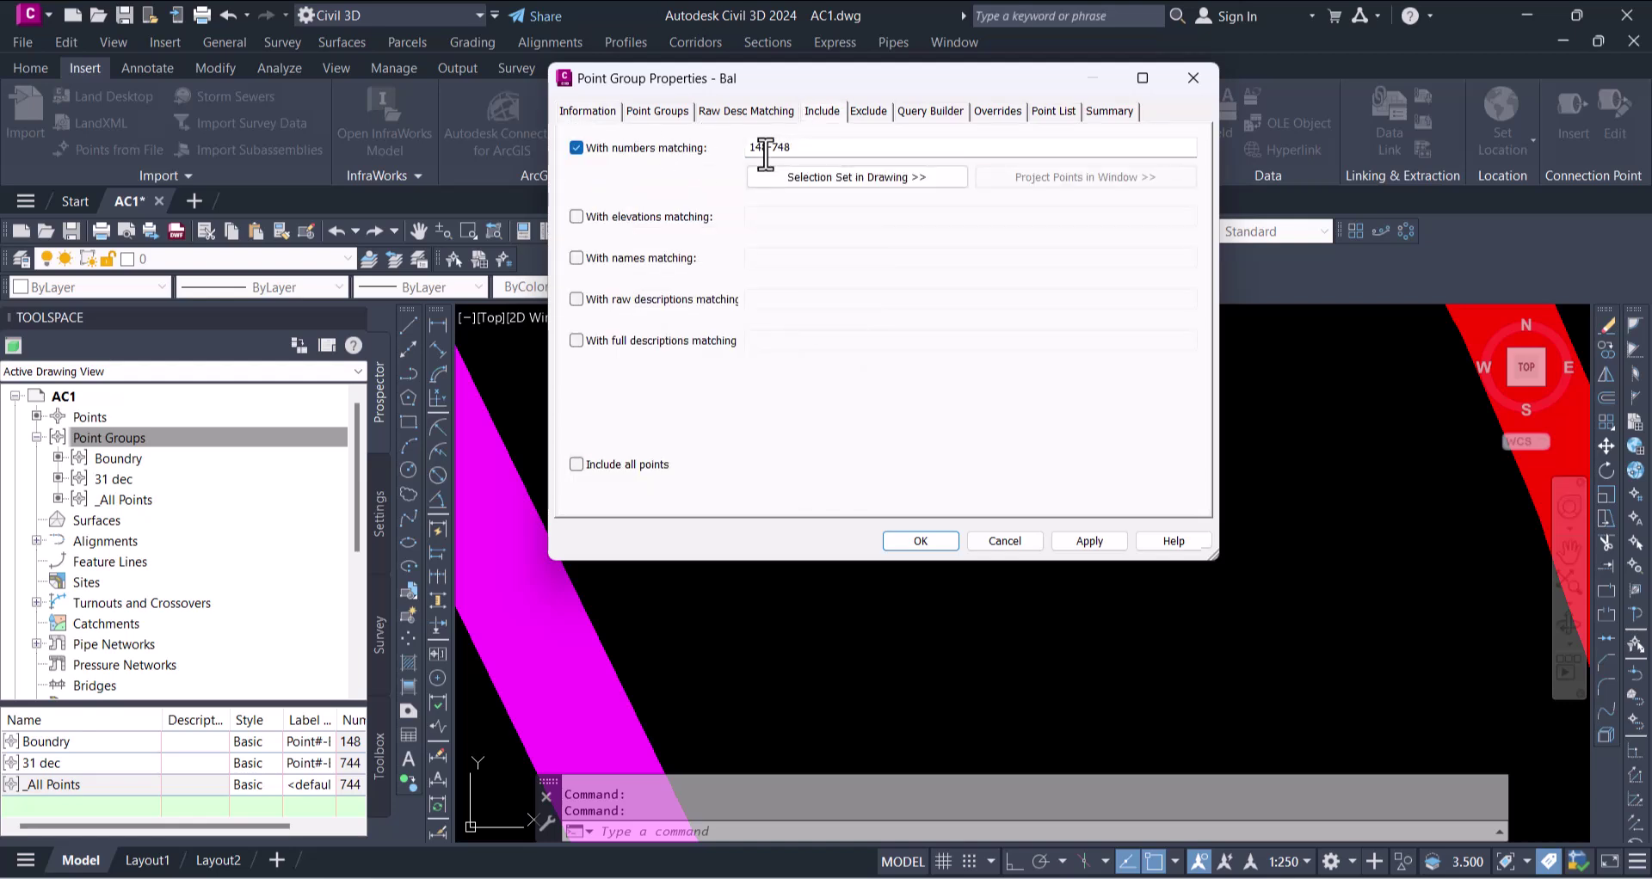
{"action": "left_click", "coordinate": [764, 148]}
{"action": "key", "text": "Delete"}
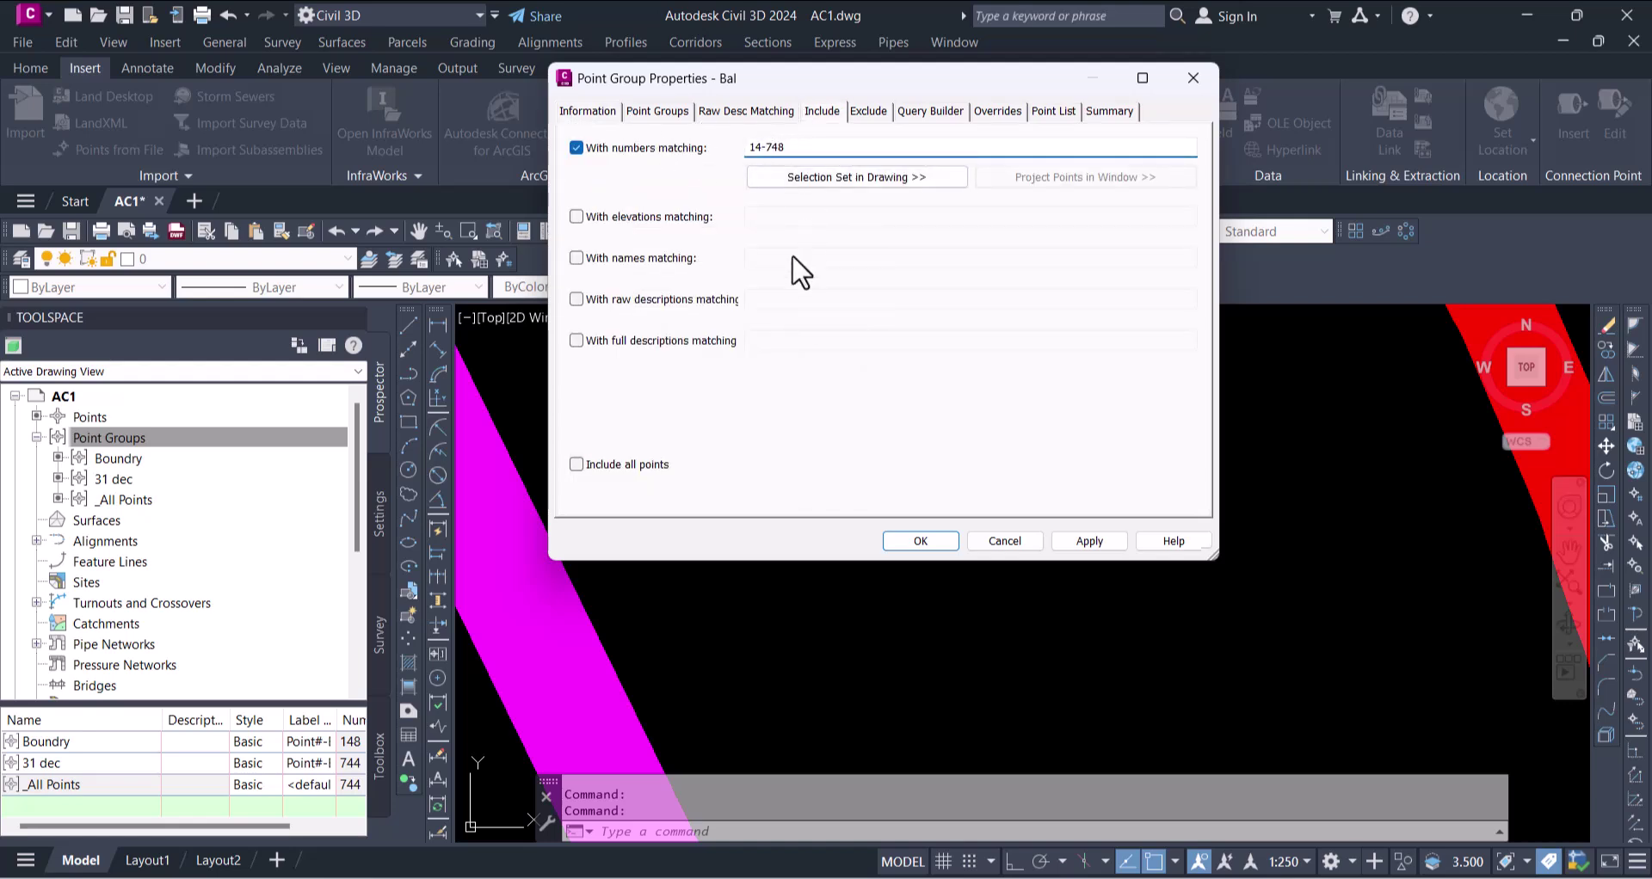
{"action": "type", "text": "9"}
{"action": "left_click", "coordinate": [1055, 114]}
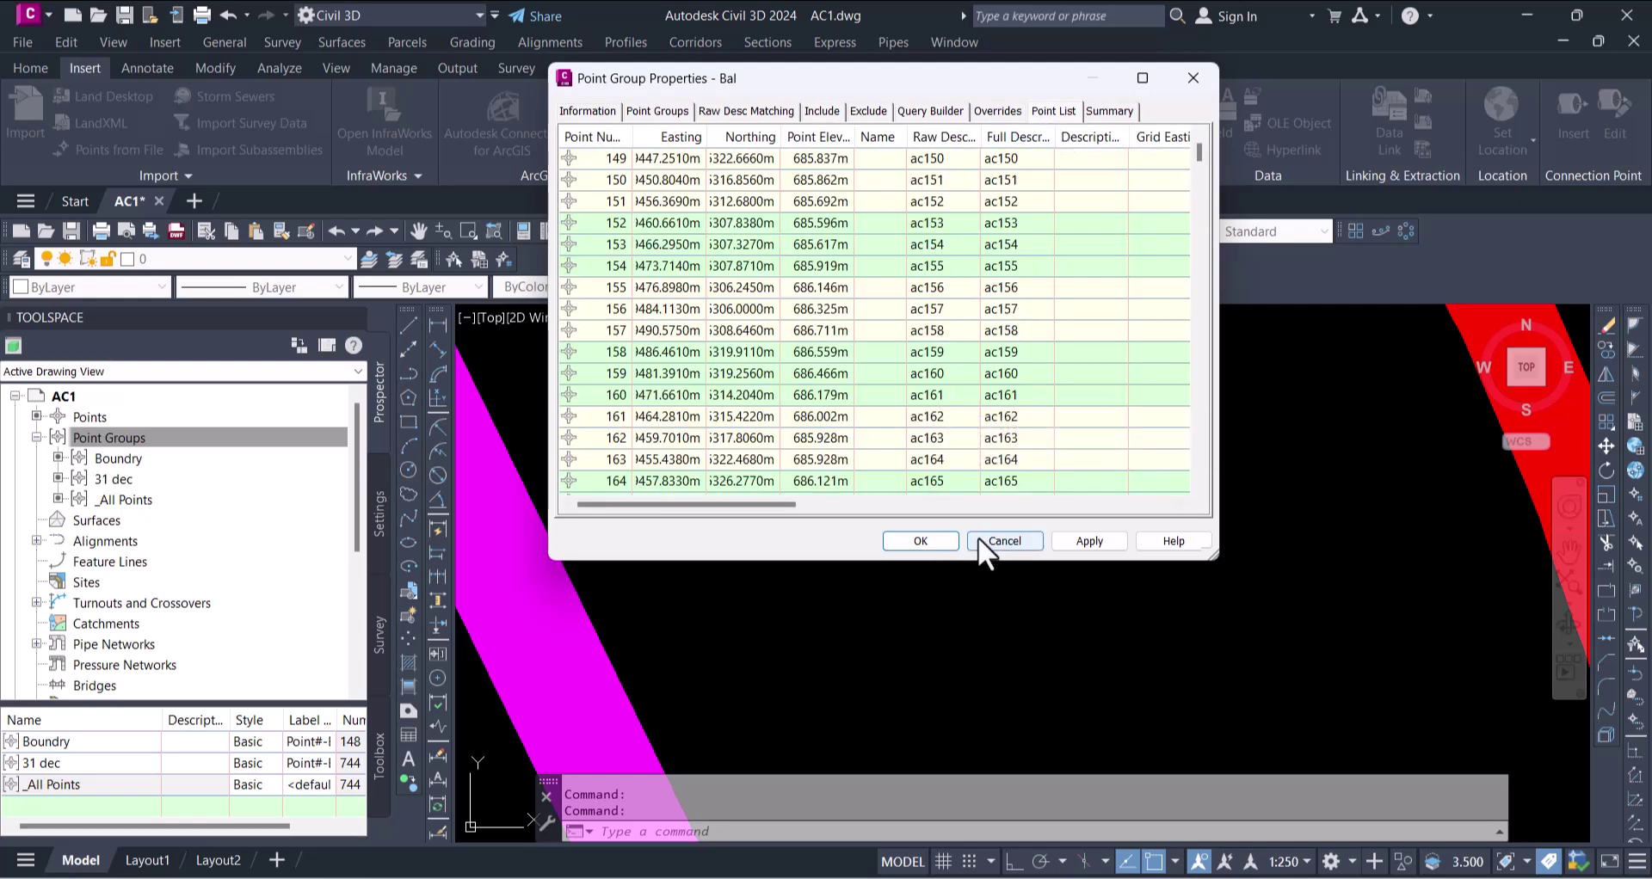
{"action": "left_click", "coordinate": [946, 539]}
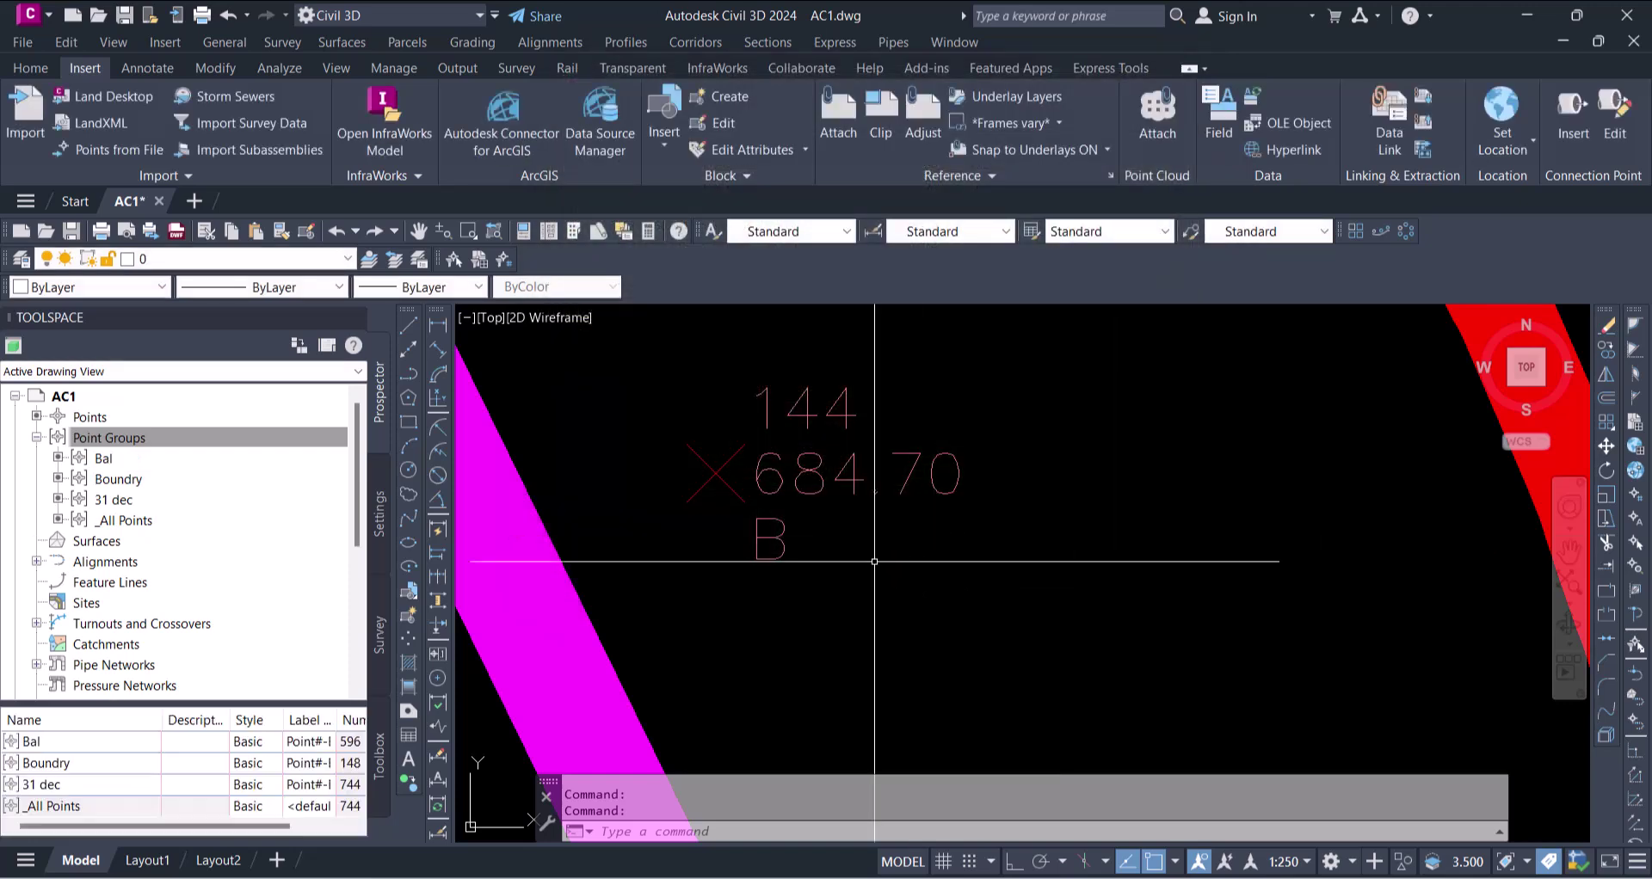
- Zoom out and select all 596 Bal group points in the drawing
{"action": "left_click", "coordinate": [111, 457]}
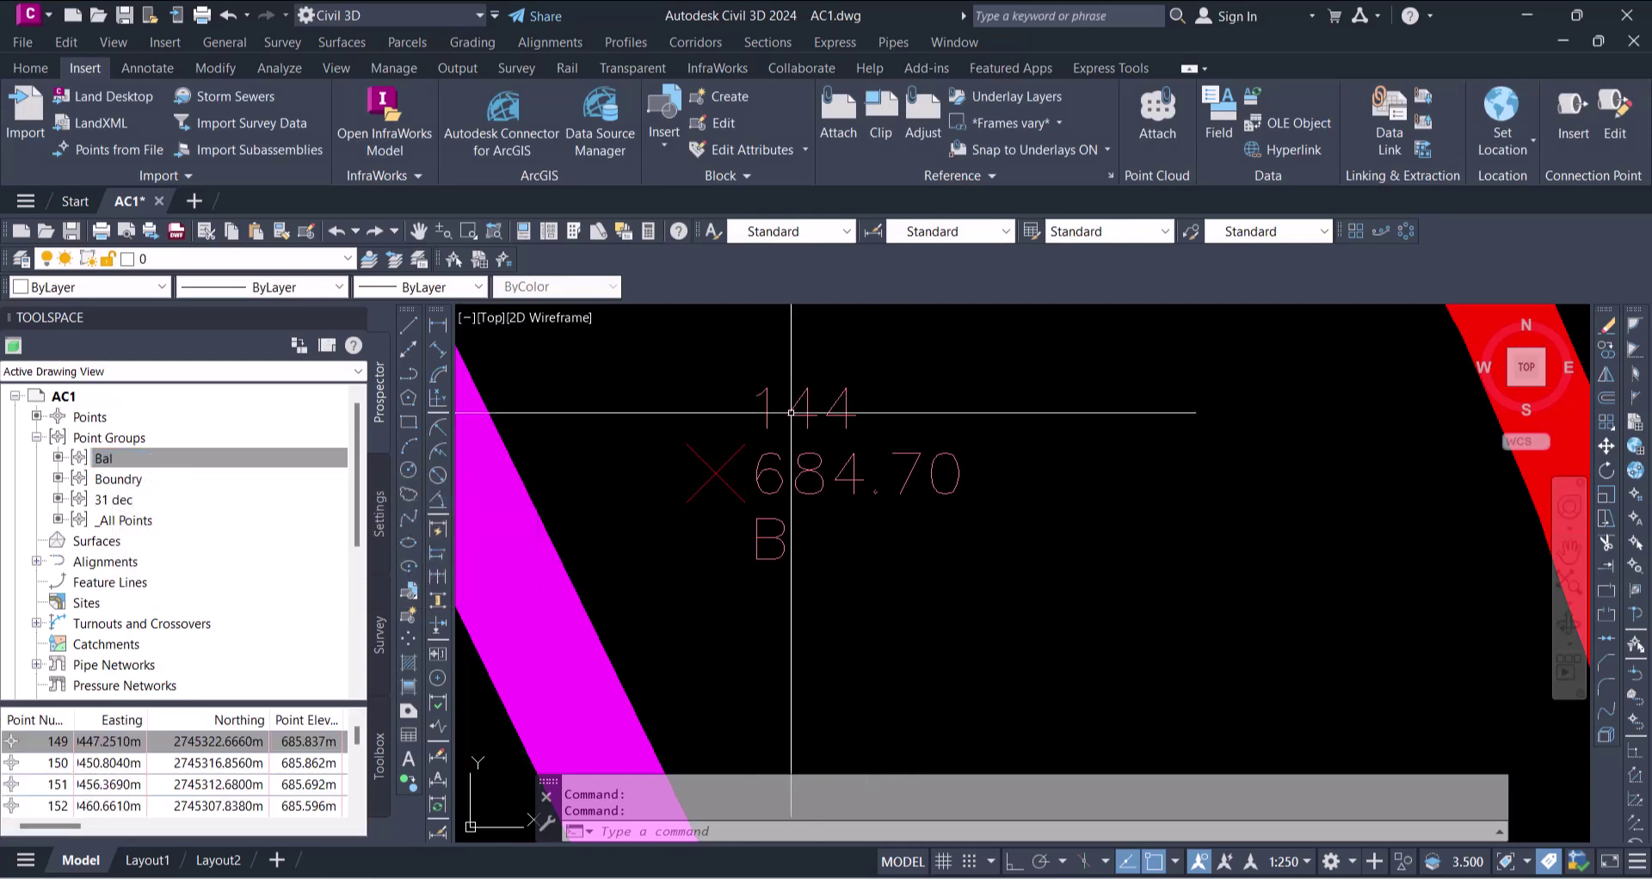
{"action": "scroll", "coordinate": [569, 493], "scroll_direction": "down", "scroll_amount": 3}
{"action": "scroll", "coordinate": [569, 493], "scroll_direction": "down", "scroll_amount": 2}
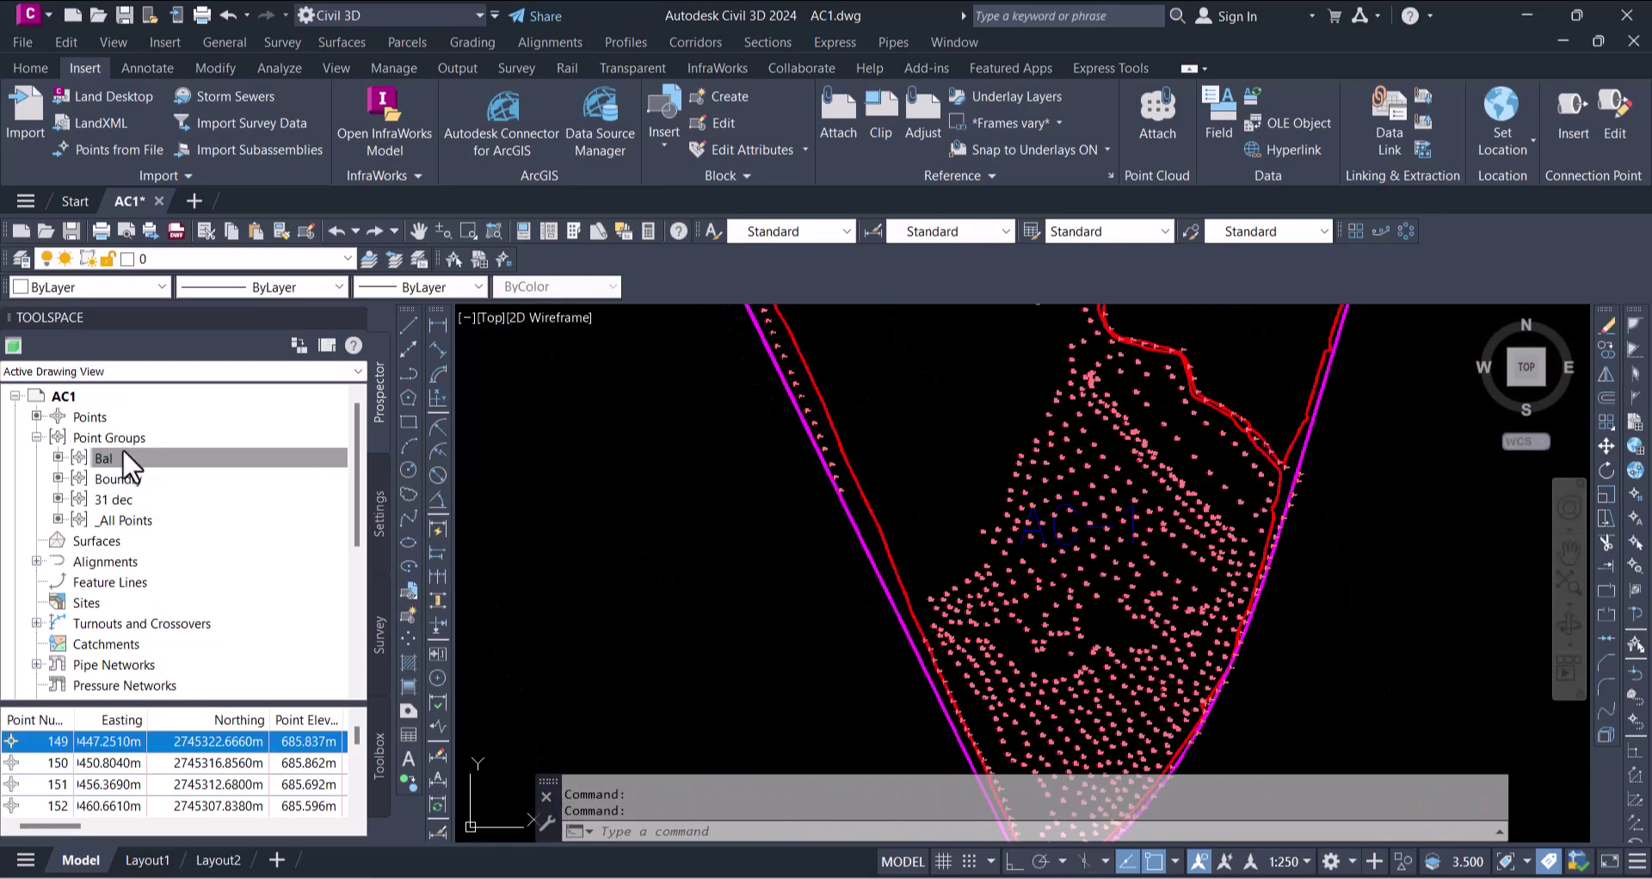
{"action": "right_click", "coordinate": [129, 454]}
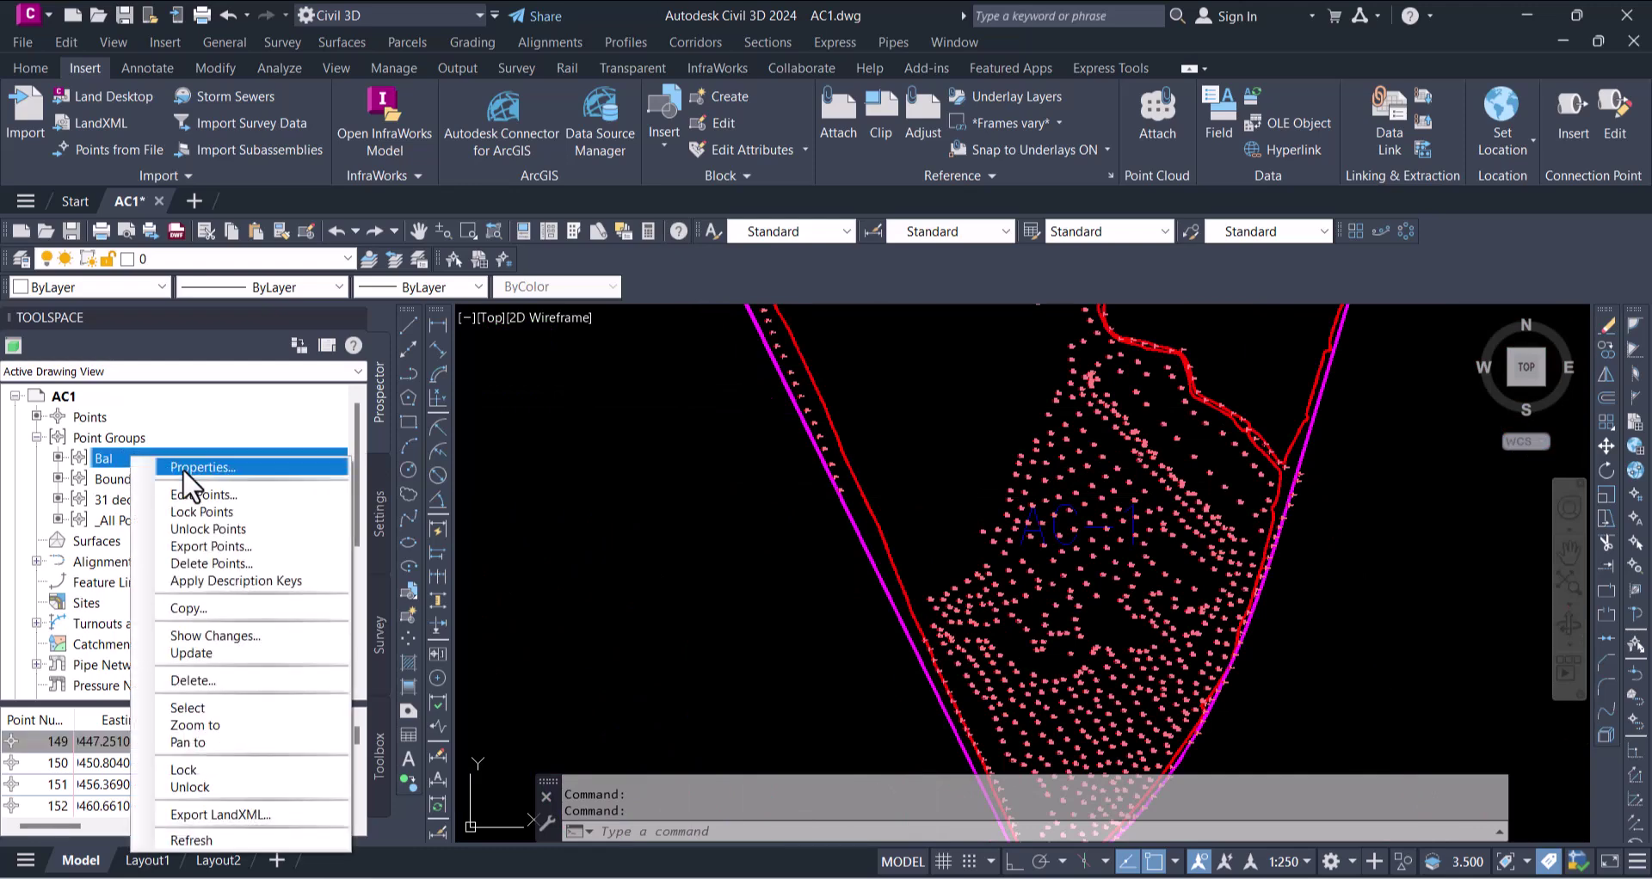
{"action": "left_click", "coordinate": [220, 709]}
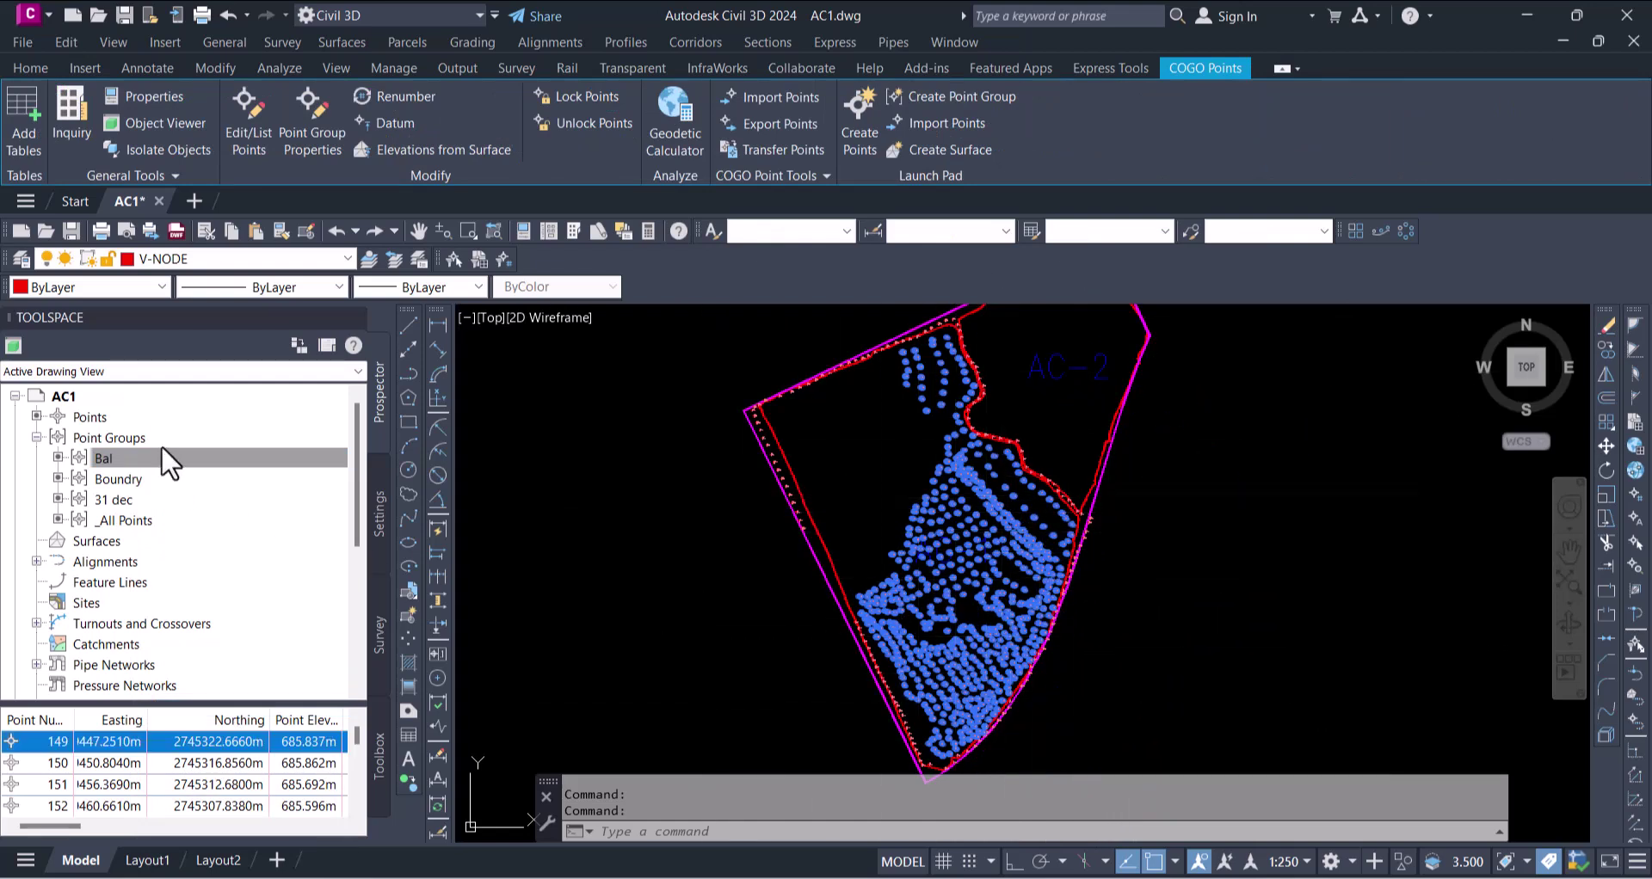
- In Properties, set the selected Bal points' Raw Description to All, then clear the selection
{"action": "left_click", "coordinate": [141, 93]}
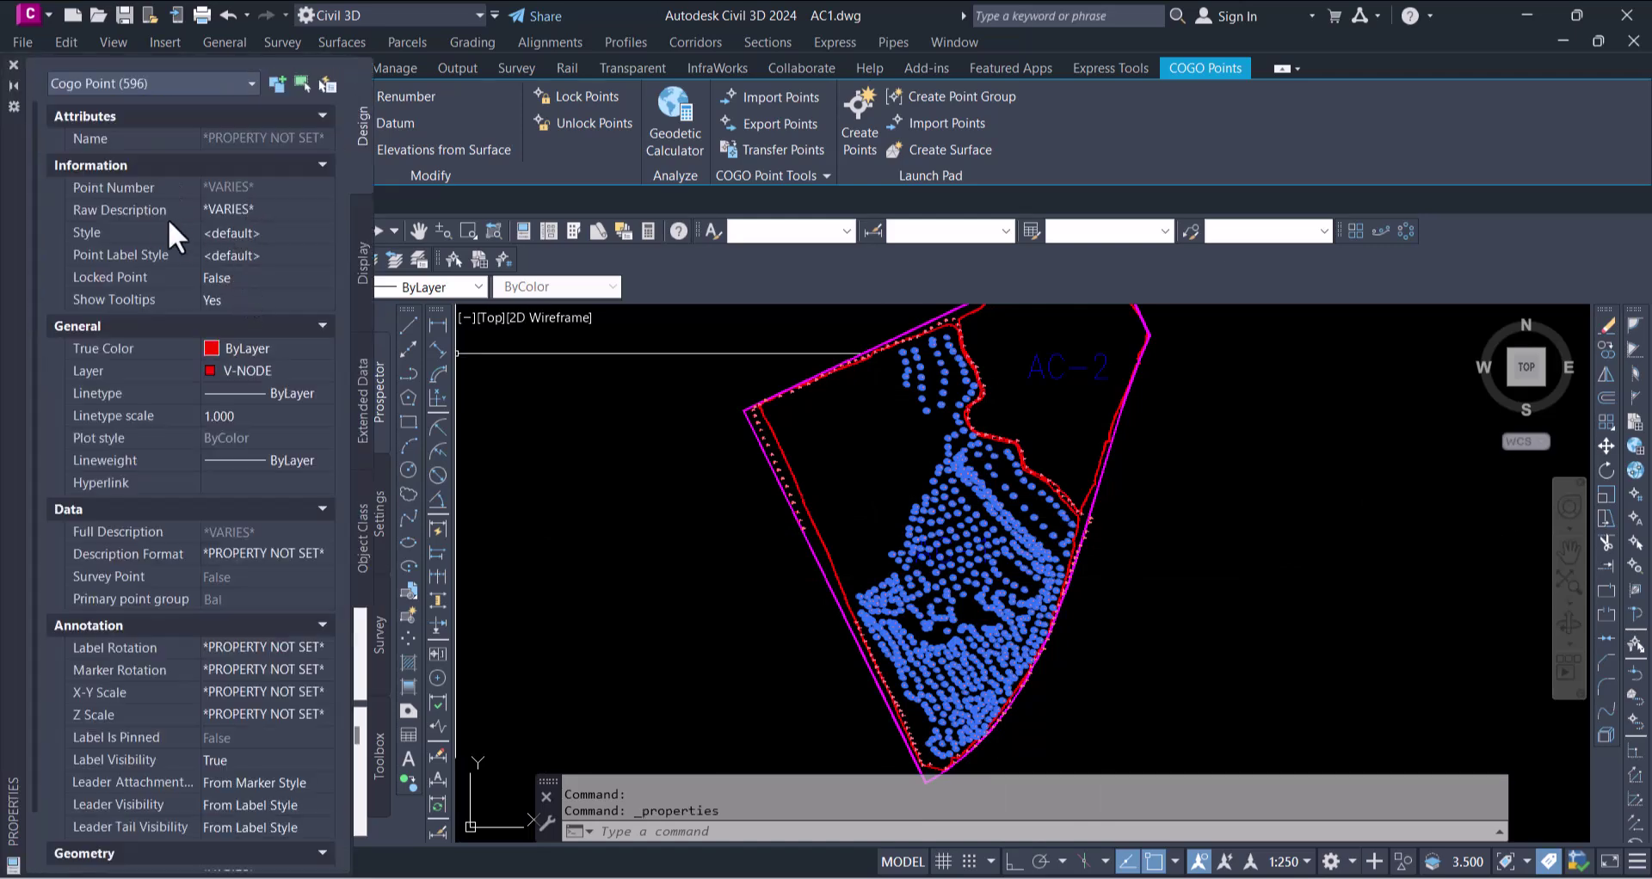
{"action": "left_click", "coordinate": [253, 210]}
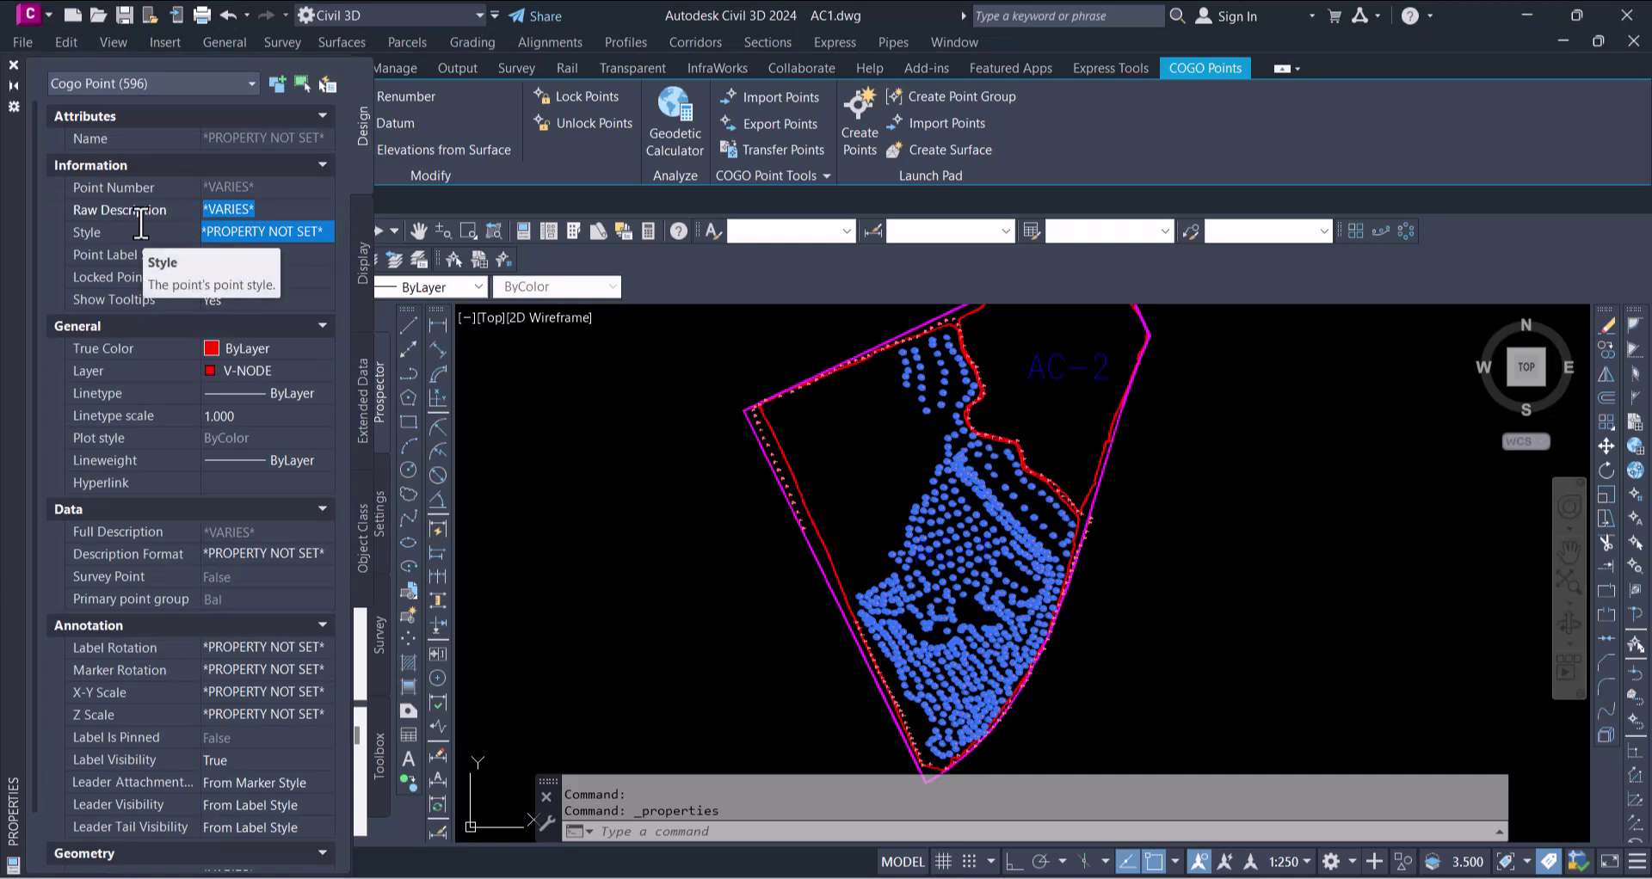
{"action": "type", "text": "All"}
{"action": "left_click", "coordinate": [141, 226]}
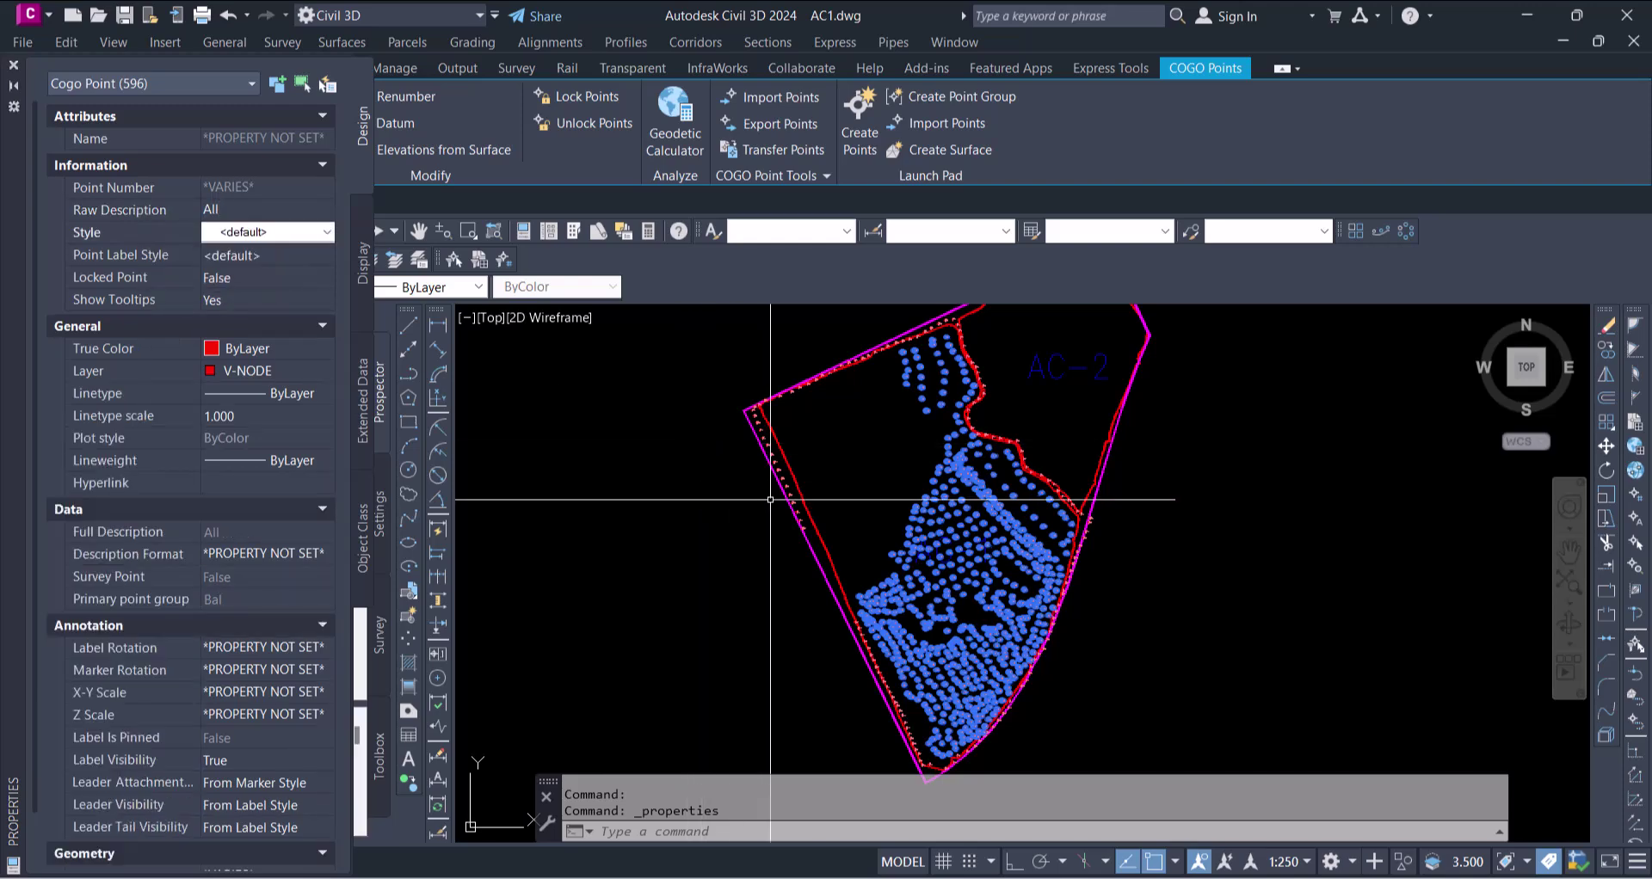
{"action": "key", "text": "Escape"}
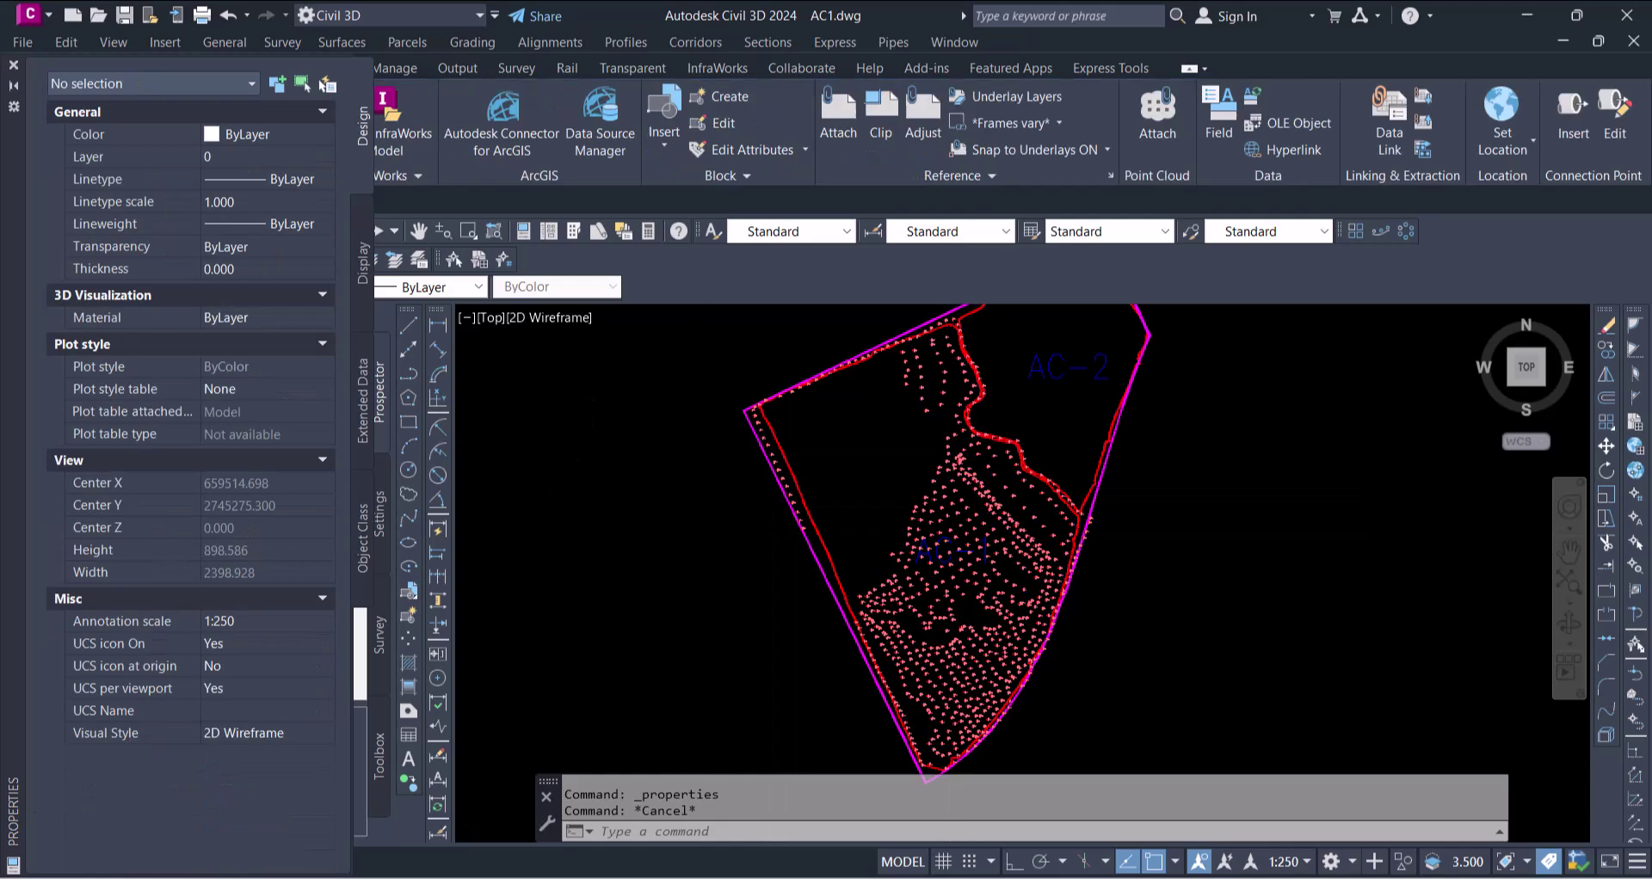
- Zoom around to confirm the point labels now read All while 146 still shows B, then close Properties
{"action": "scroll", "coordinate": [941, 481], "scroll_direction": "up", "scroll_amount": 10}
{"action": "scroll", "coordinate": [941, 482], "scroll_direction": "up", "scroll_amount": 5}
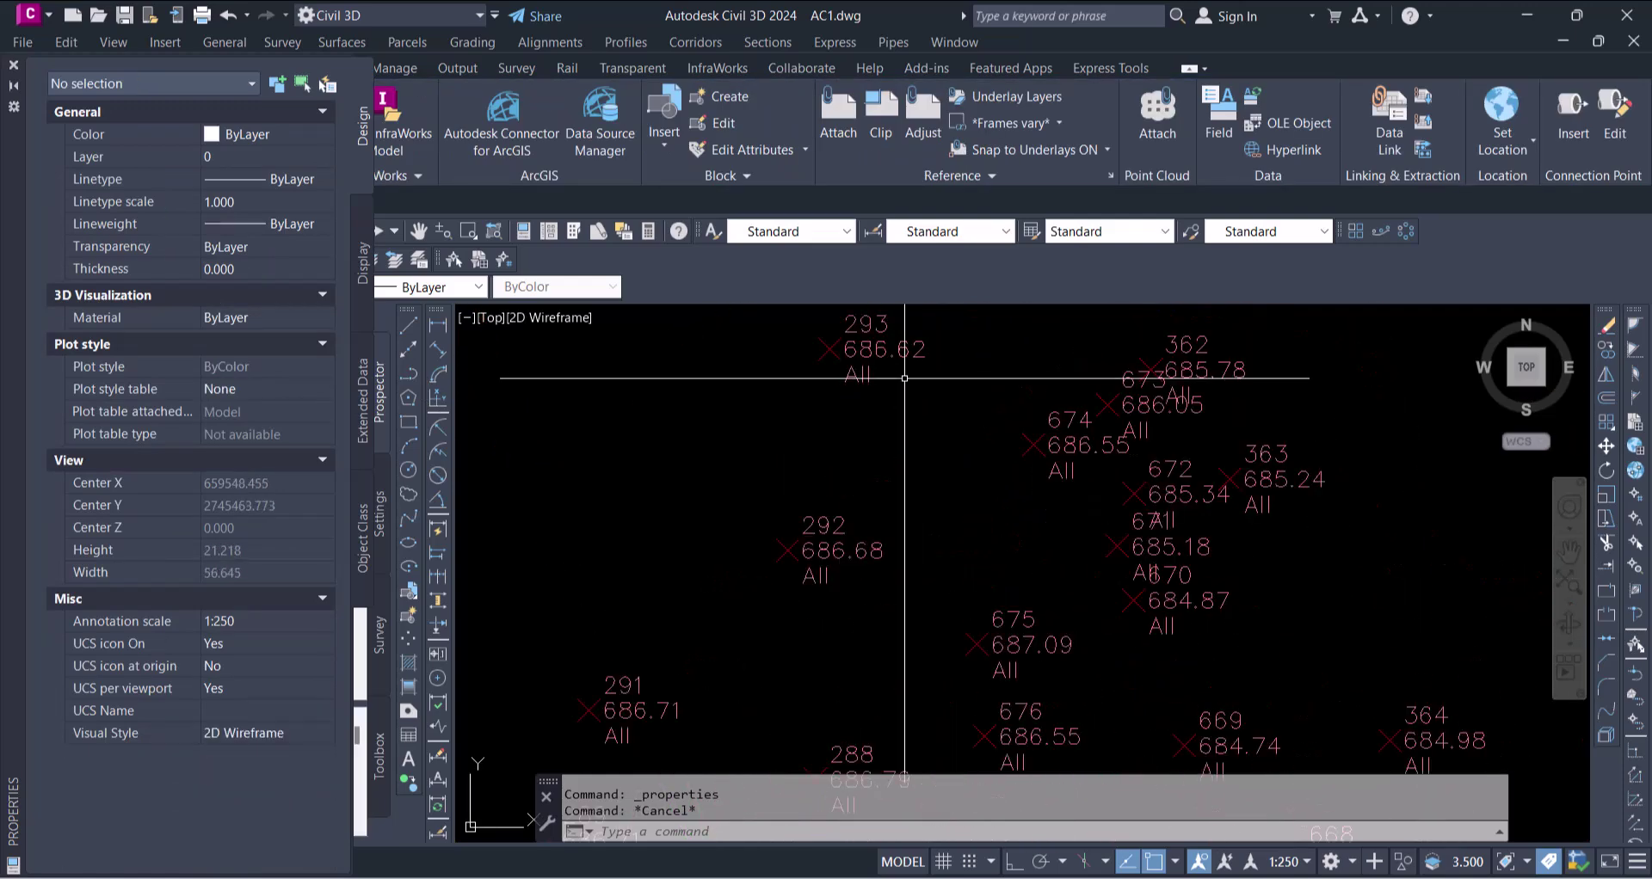
{"action": "scroll", "coordinate": [964, 387], "scroll_direction": "down", "scroll_amount": 4}
{"action": "scroll", "coordinate": [993, 410], "scroll_direction": "down", "scroll_amount": 4}
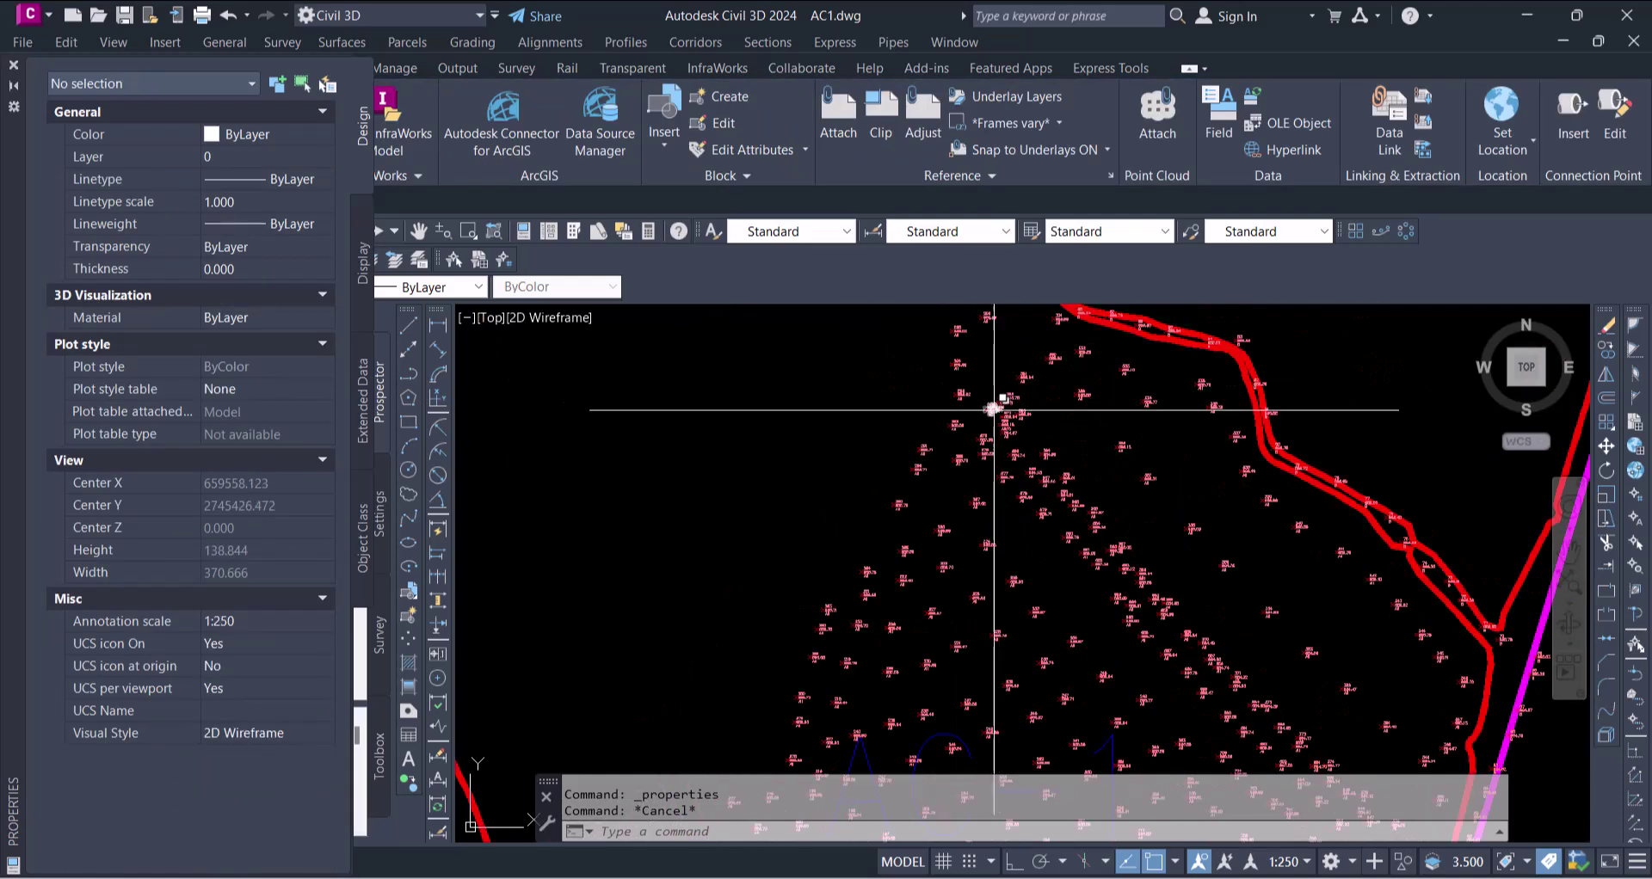
{"action": "scroll", "coordinate": [998, 413], "scroll_direction": "up", "scroll_amount": 4}
{"action": "scroll", "coordinate": [848, 351], "scroll_direction": "down", "scroll_amount": 4}
{"action": "scroll", "coordinate": [760, 517], "scroll_direction": "up", "scroll_amount": 5}
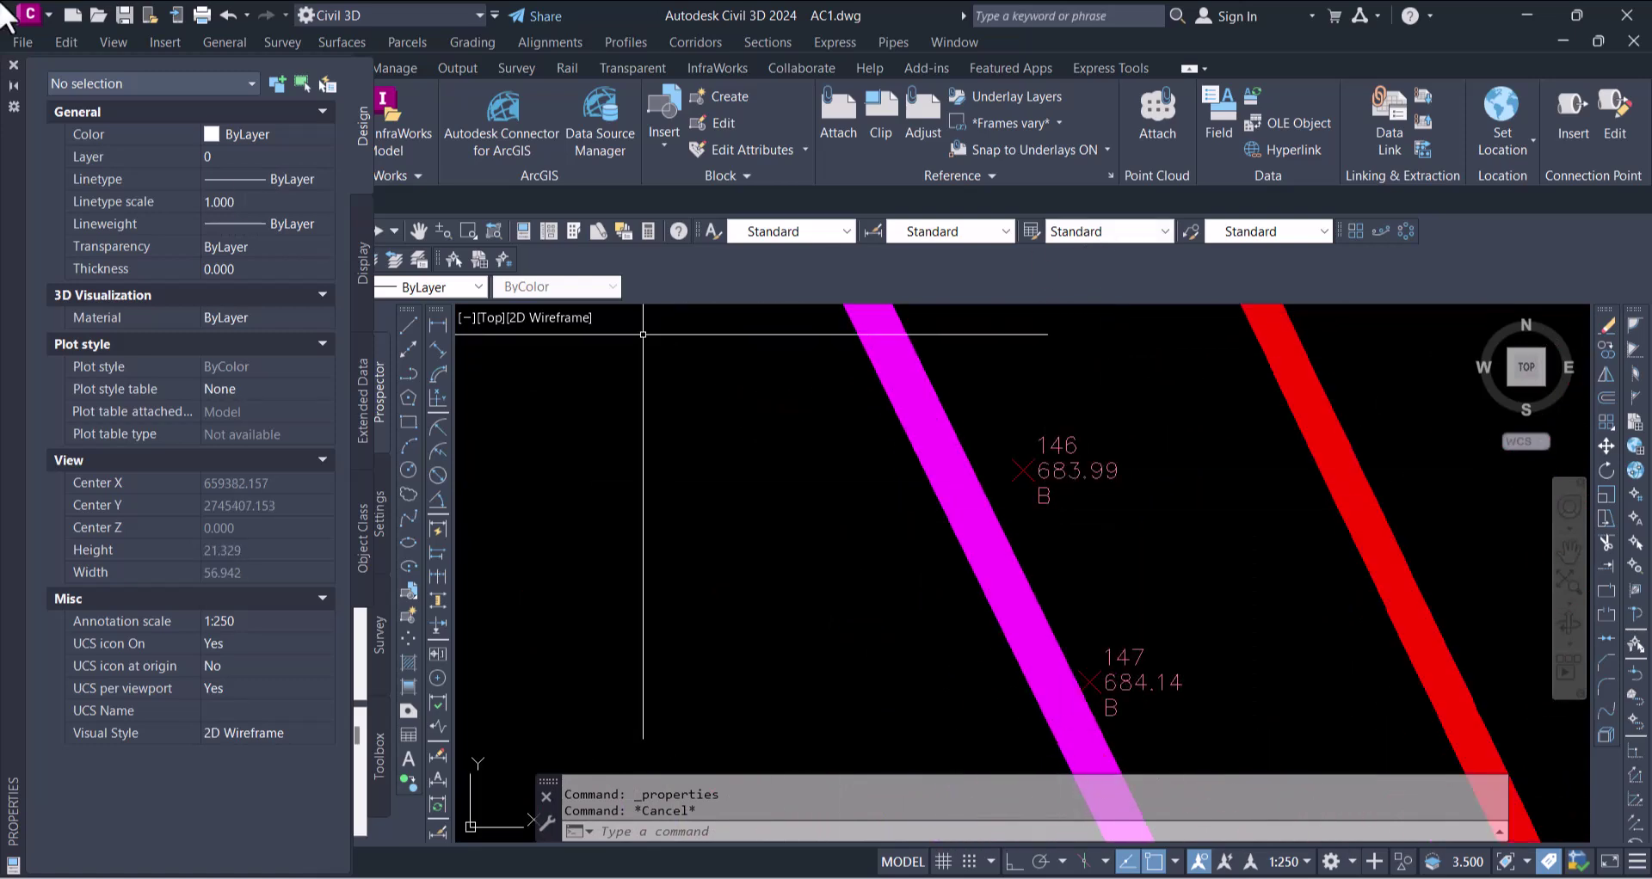
{"action": "left_click", "coordinate": [13, 64]}
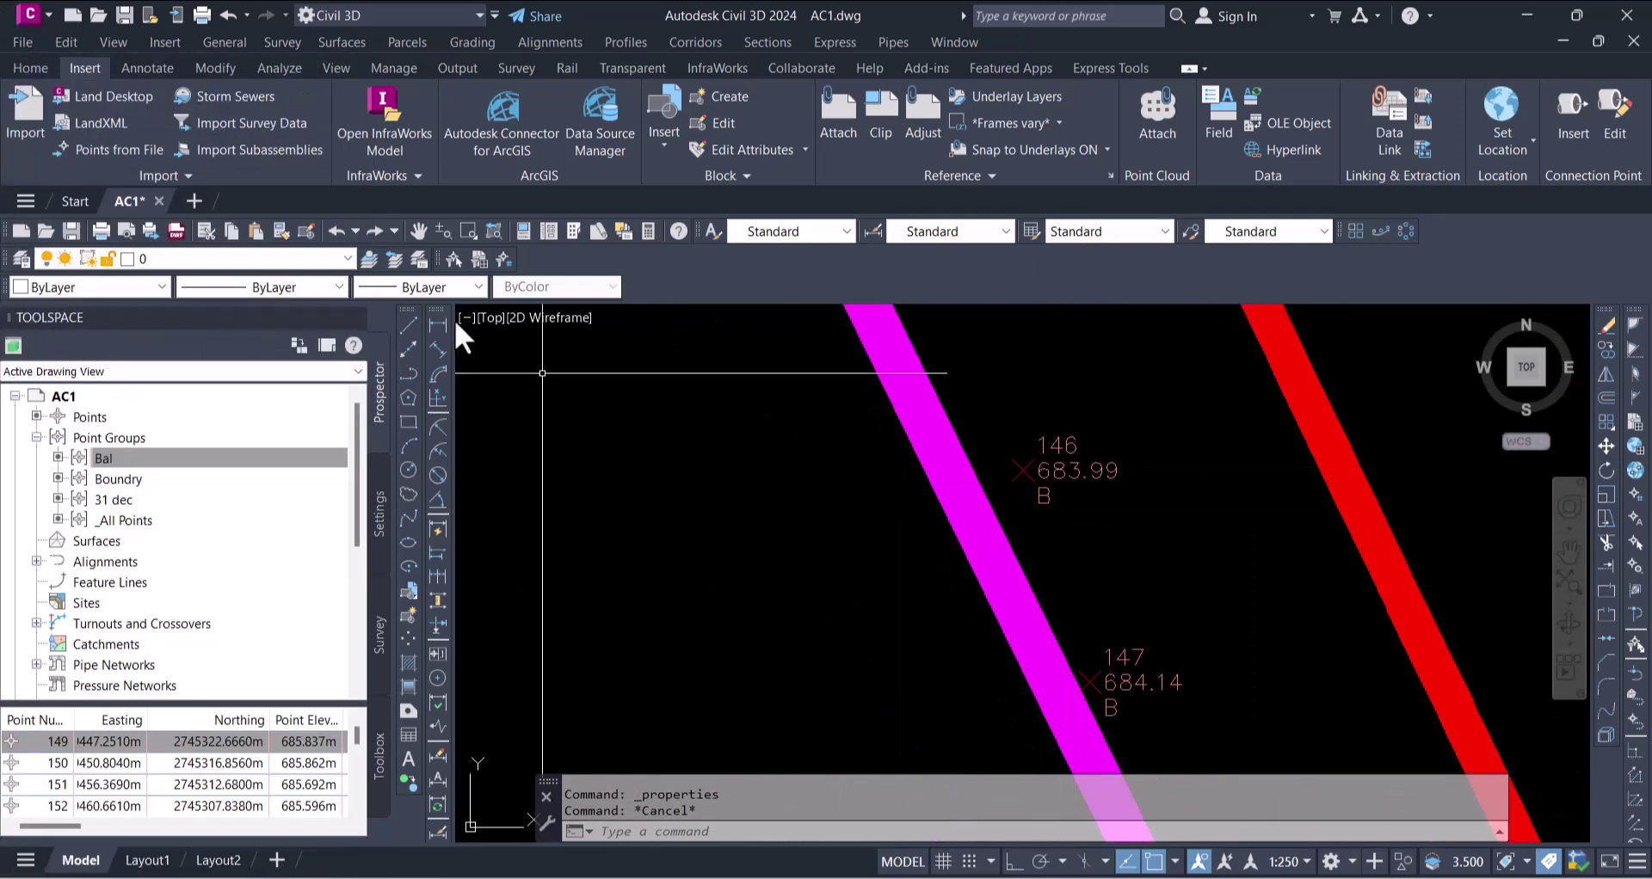
- Switch back to the WhatsApp Web chat with the shared AC1.dwg file
{"action": "key", "text": "alt+Tab"}
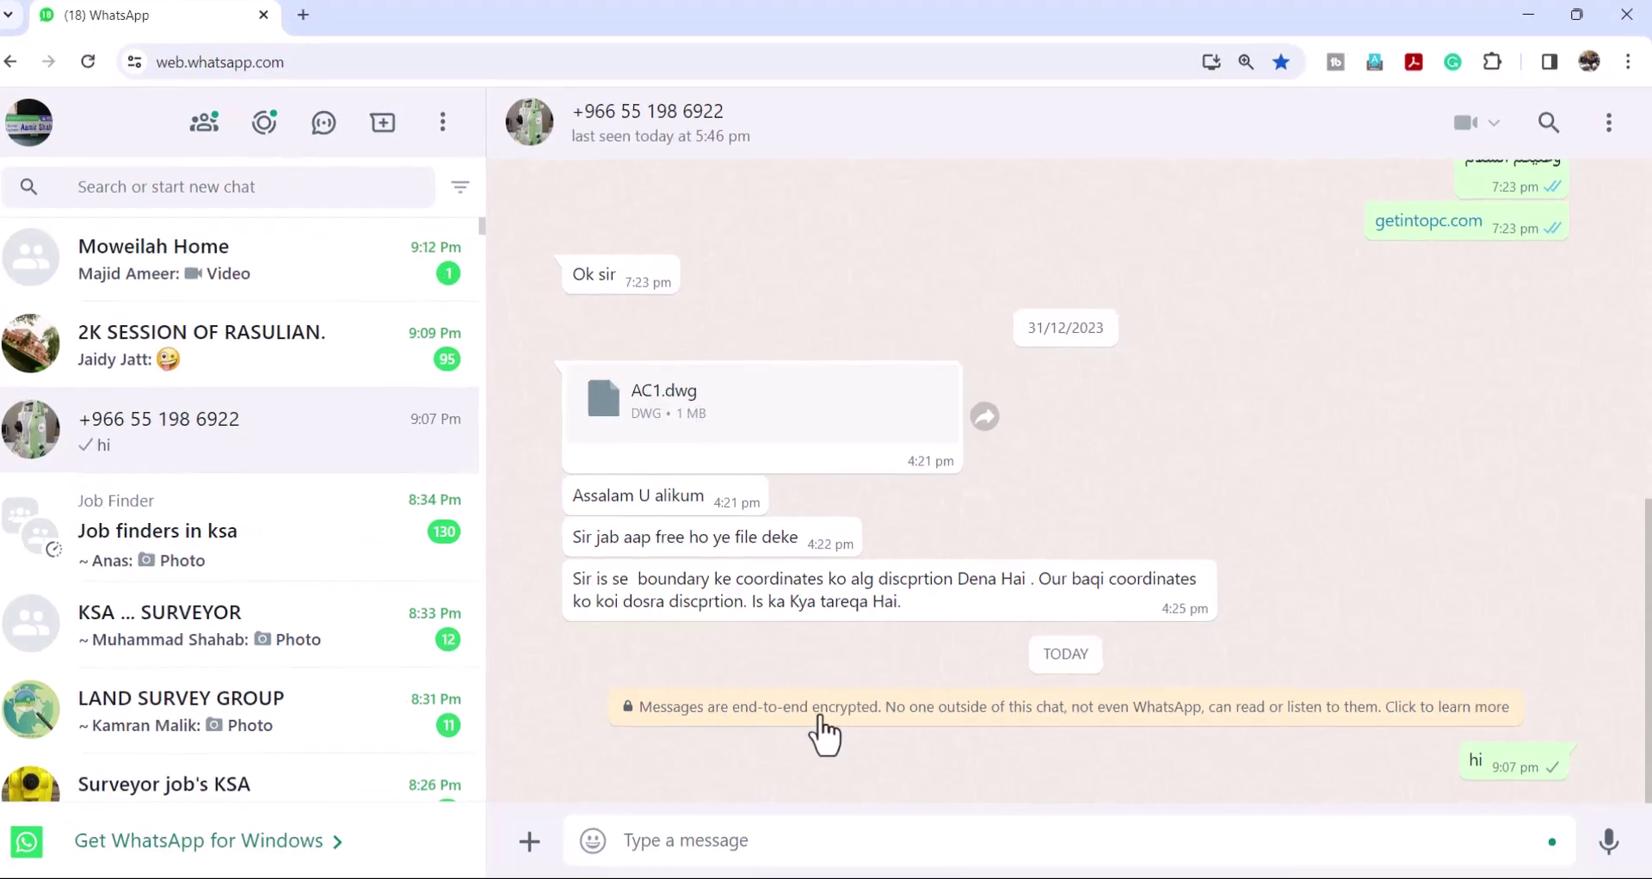